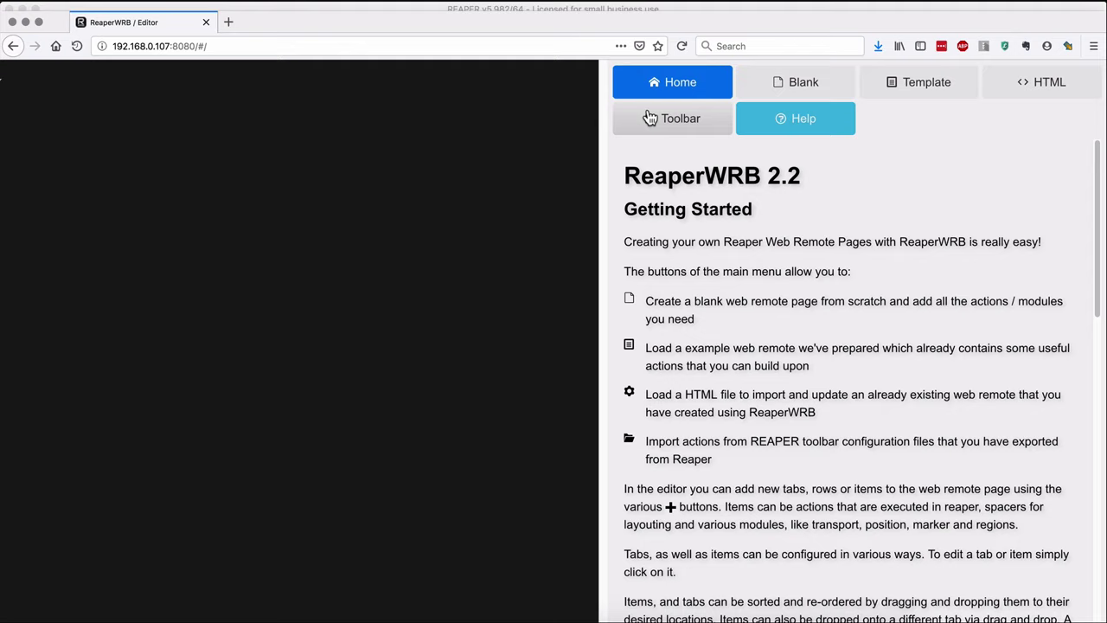
# Start a blank remote and add a new action item targeting the MIDI editor
pyautogui.click(829, 81)
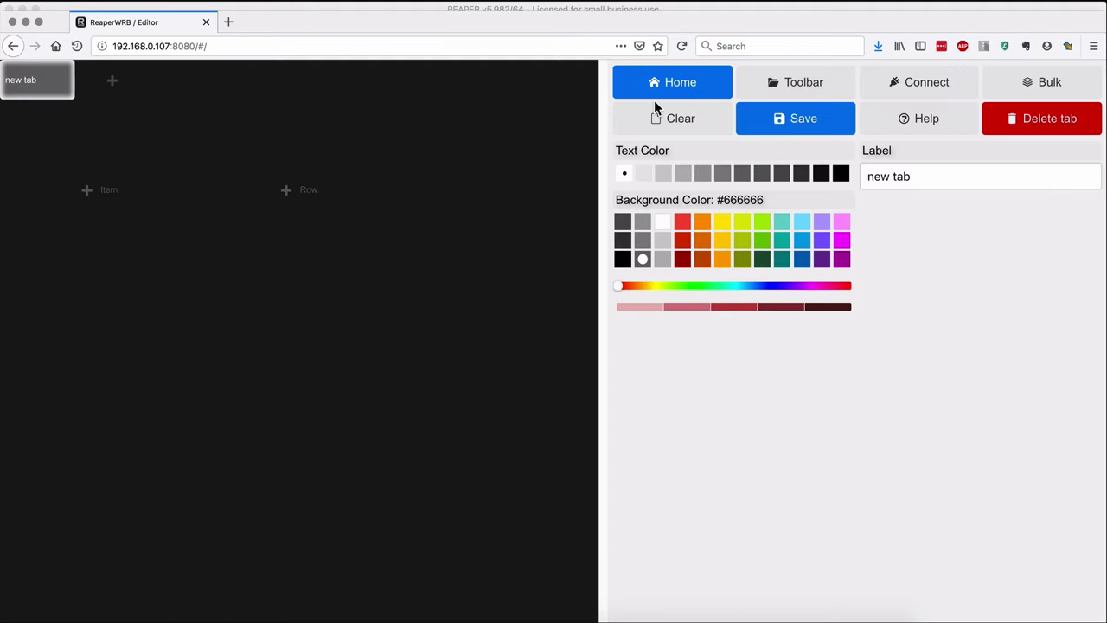
pyautogui.click(132, 200)
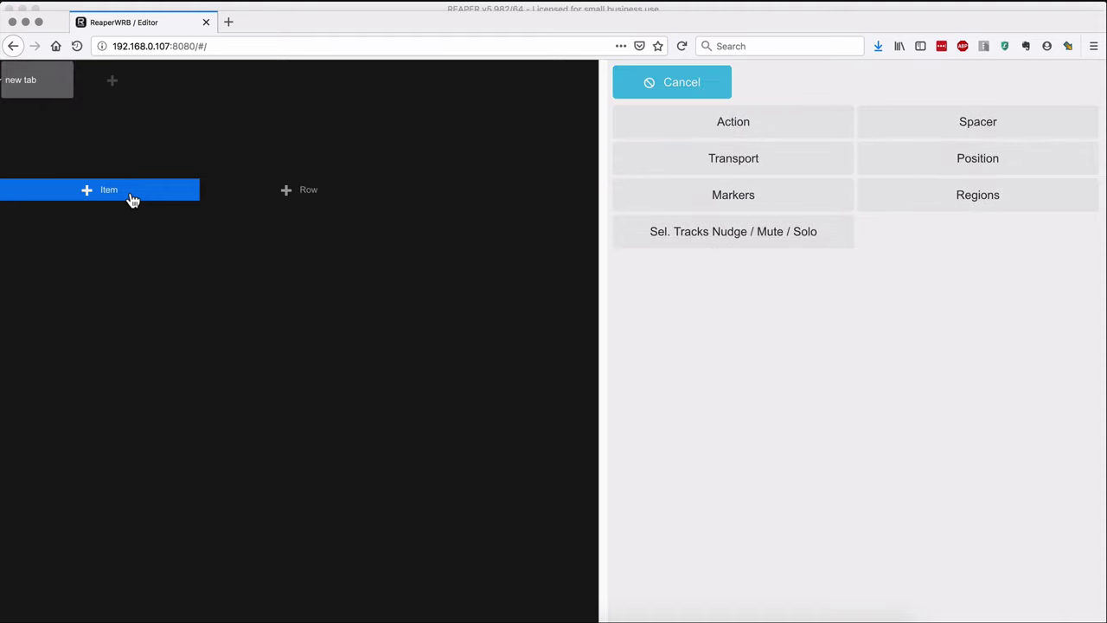
pyautogui.click(688, 126)
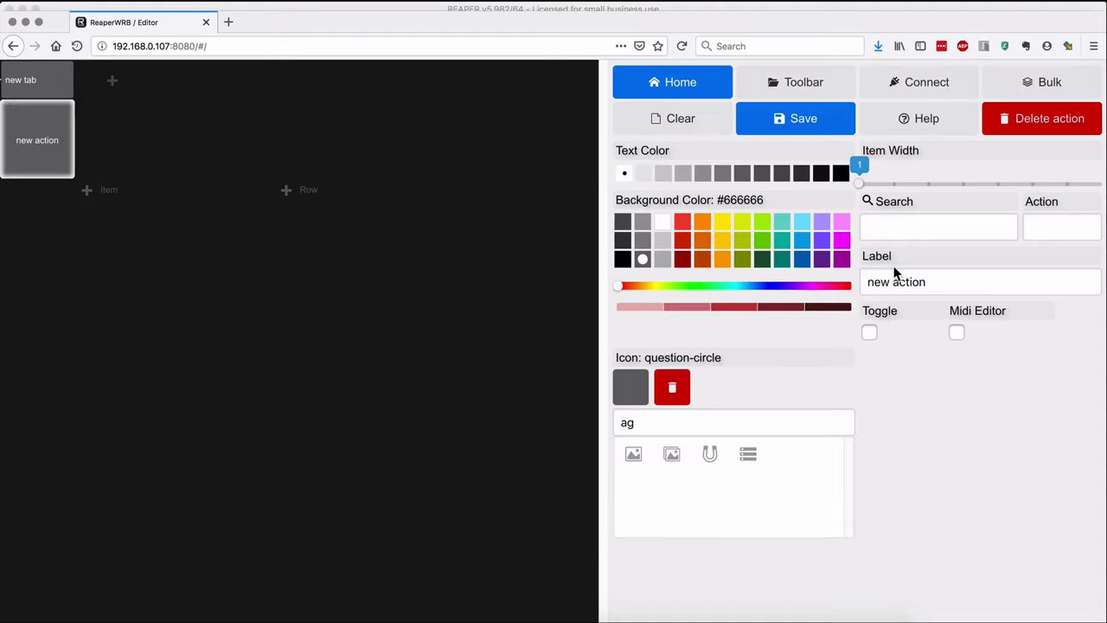
pyautogui.click(957, 333)
# Assign 'View: Toggle snap to grid' (action 1014) as a toggle with a magnet icon
pyautogui.click(934, 228)
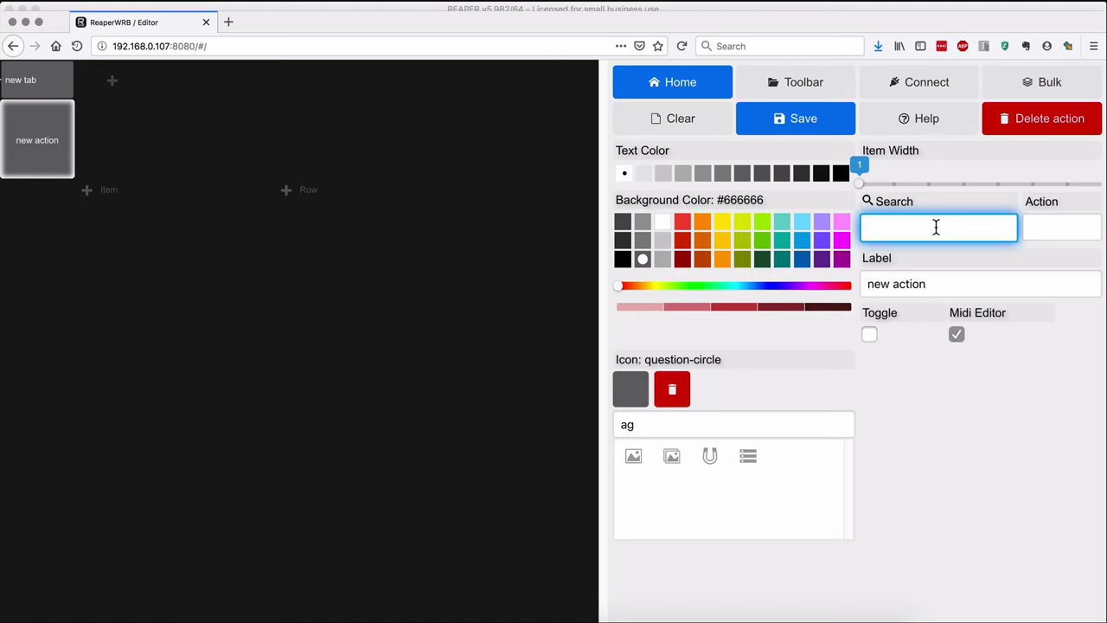
pyautogui.write('grid')
pyautogui.press('Return')
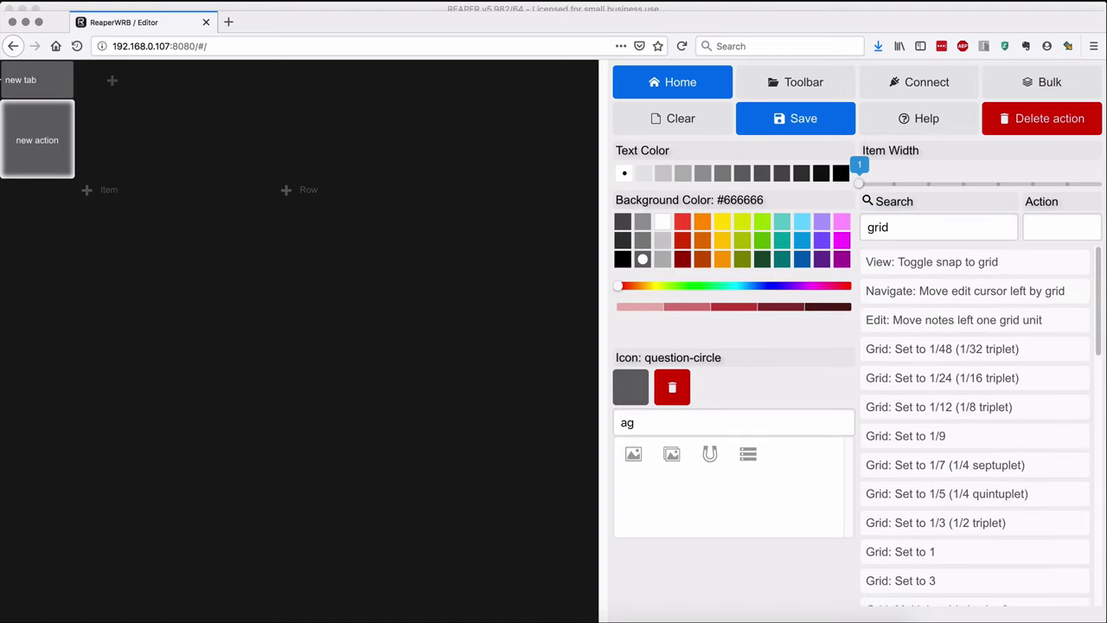
pyautogui.click(932, 269)
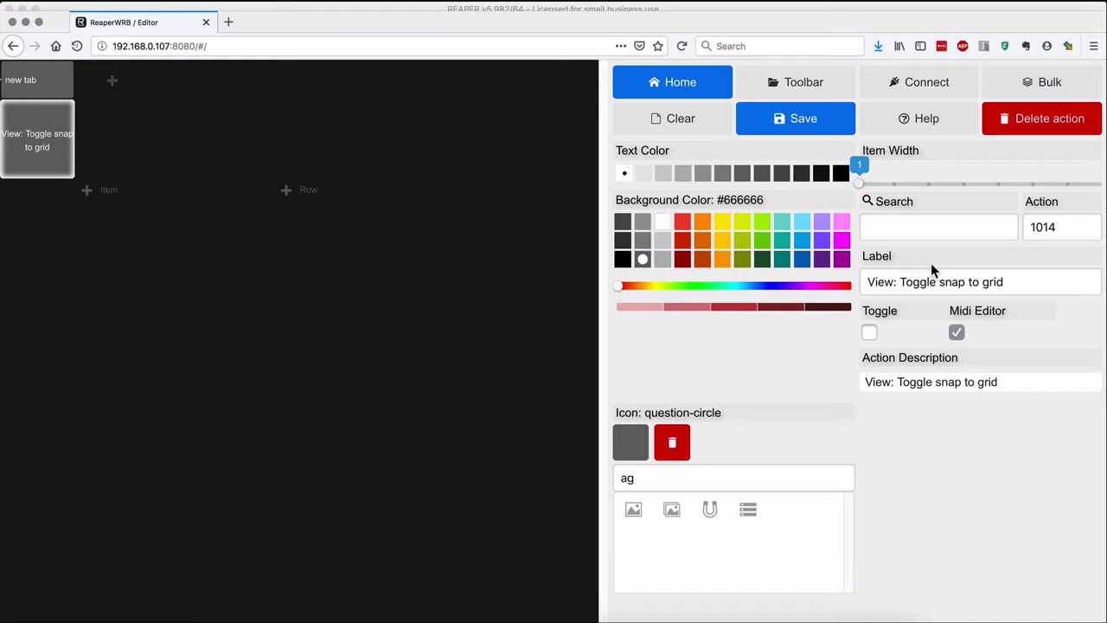
pyautogui.click(869, 332)
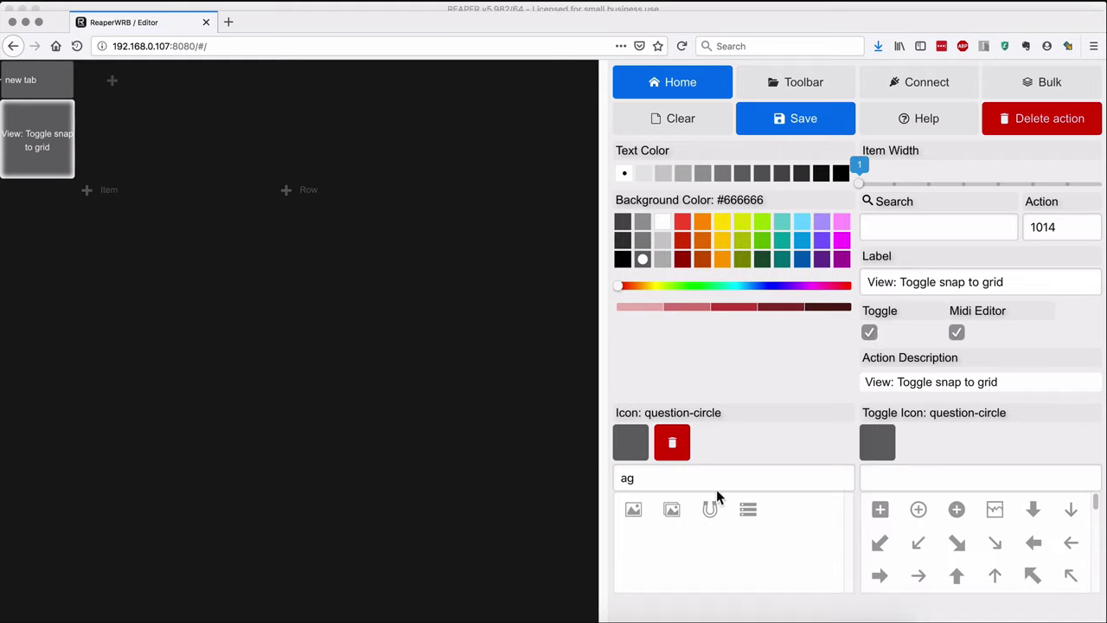
pyautogui.click(710, 511)
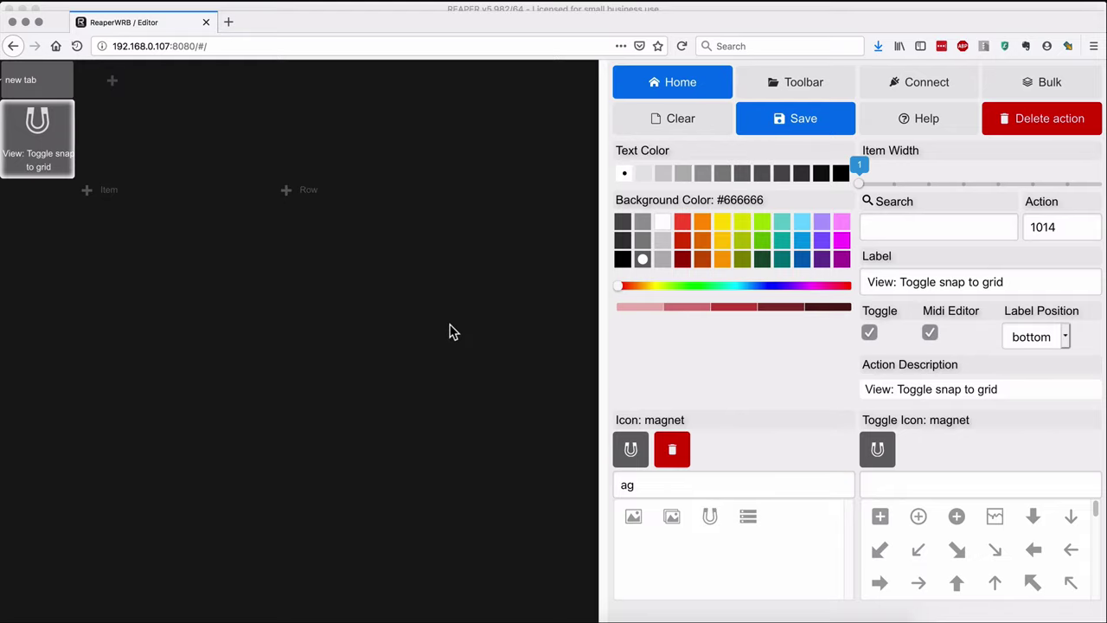
# Add a MIDI-editor action tile for 'CC: Set CC lane to Pitch'
pyautogui.click(497, 374)
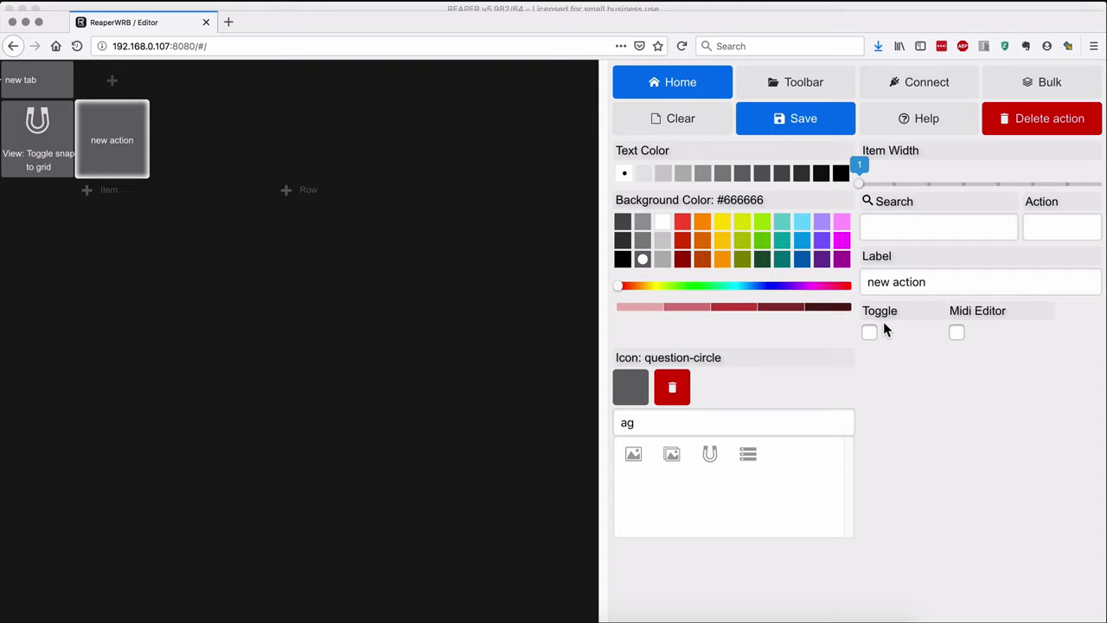
pyautogui.click(956, 333)
pyautogui.click(948, 227)
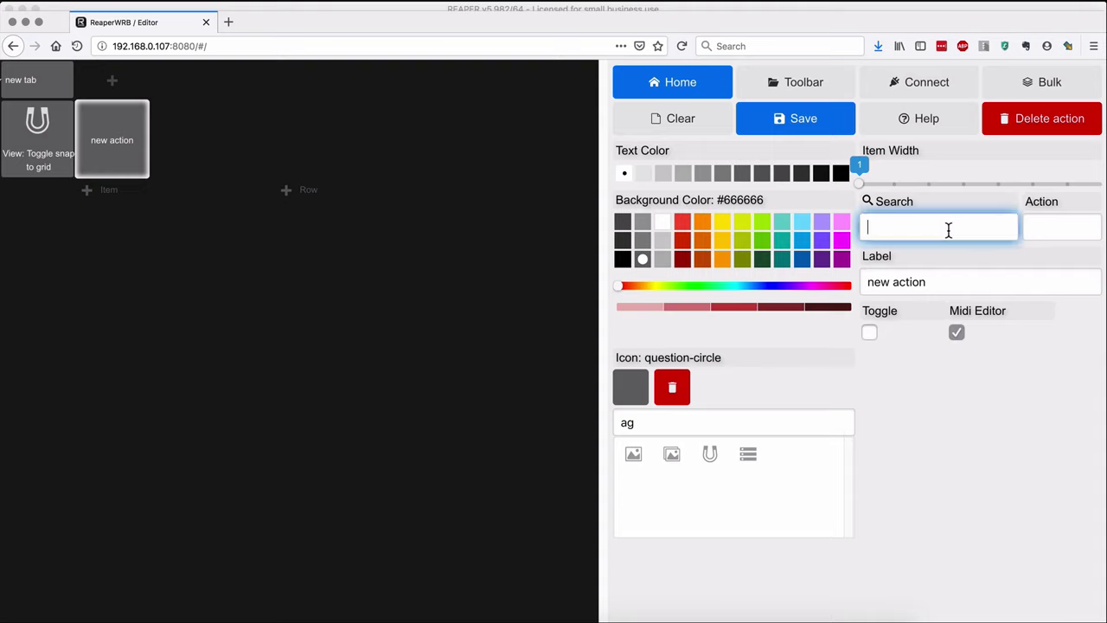
pyautogui.write('pitc')
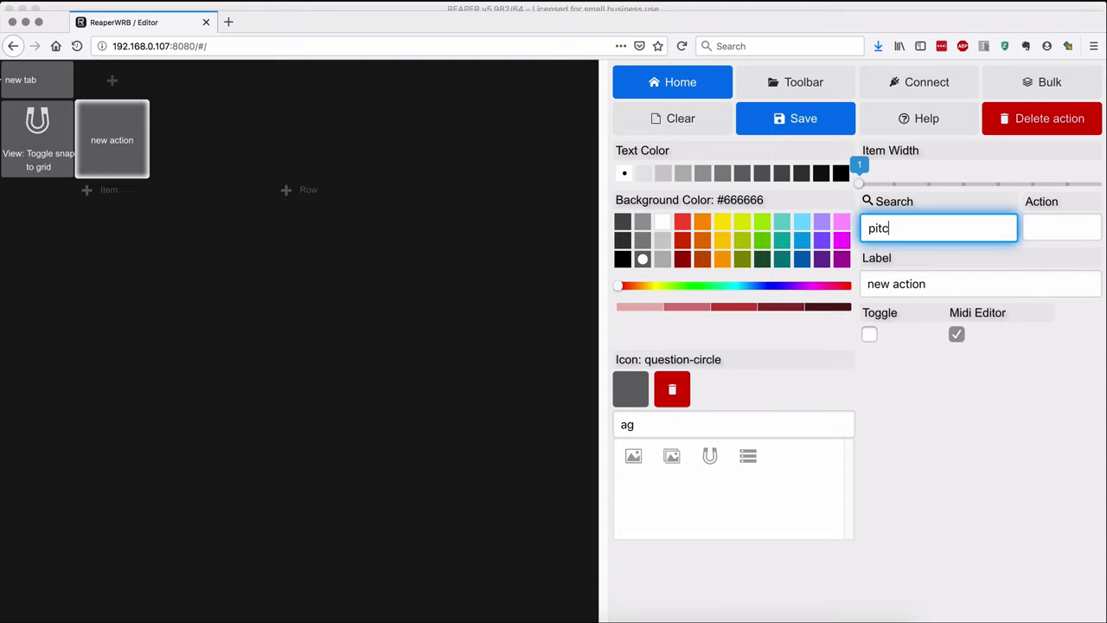
pyautogui.write('h')
pyautogui.scroll(1, 1009, 328)
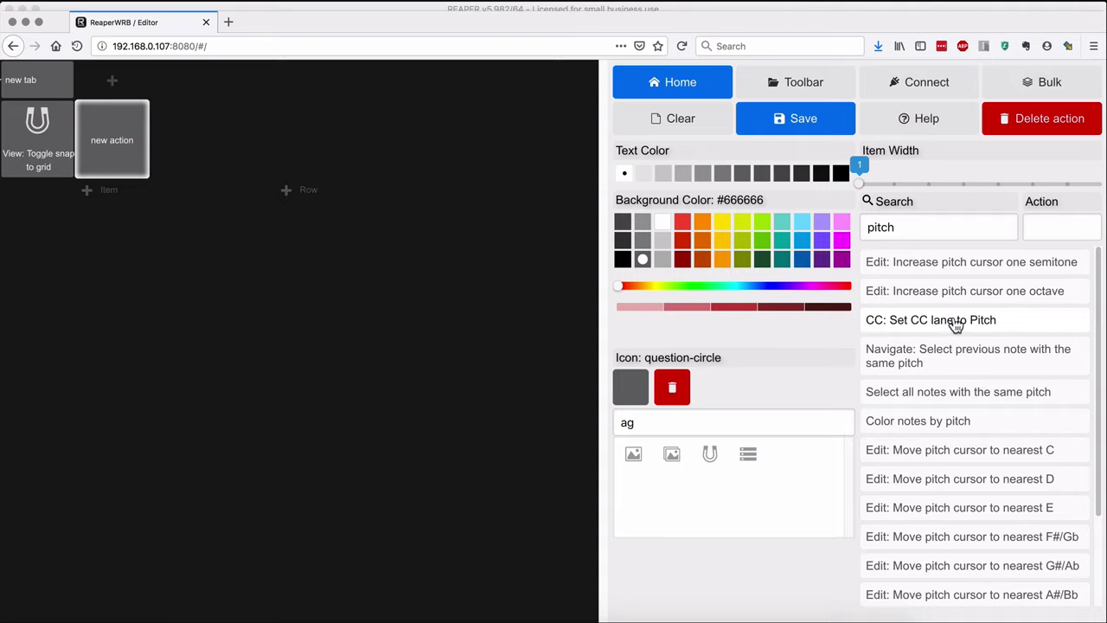
pyautogui.click(957, 322)
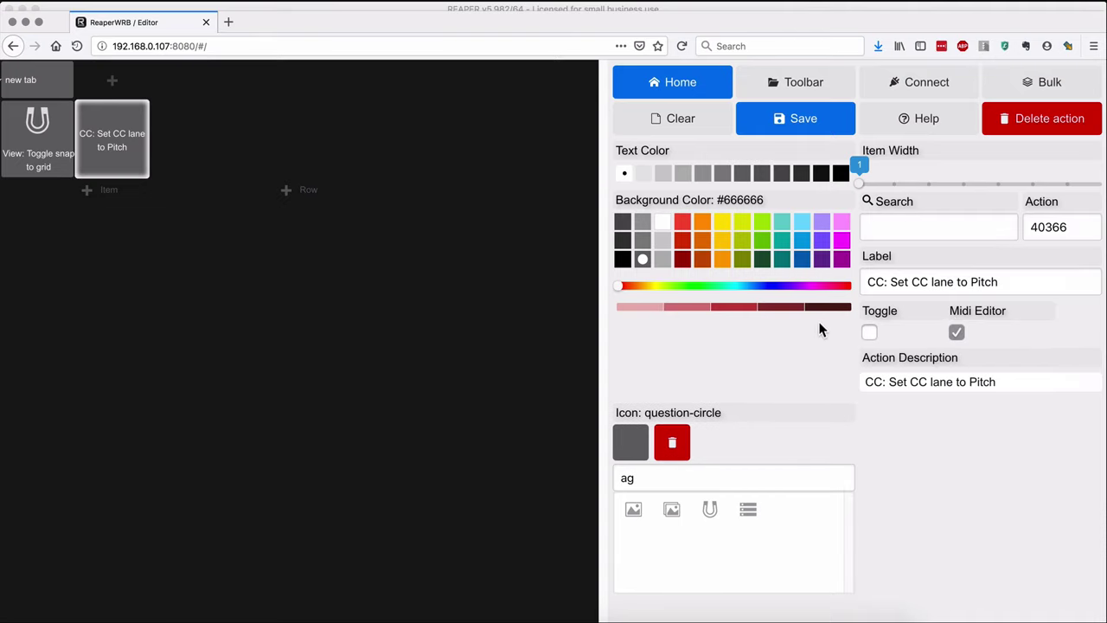
# Add a MIDI-editor action tile for 'CC: Set CC lane to Velocity'
pyautogui.click(156, 189)
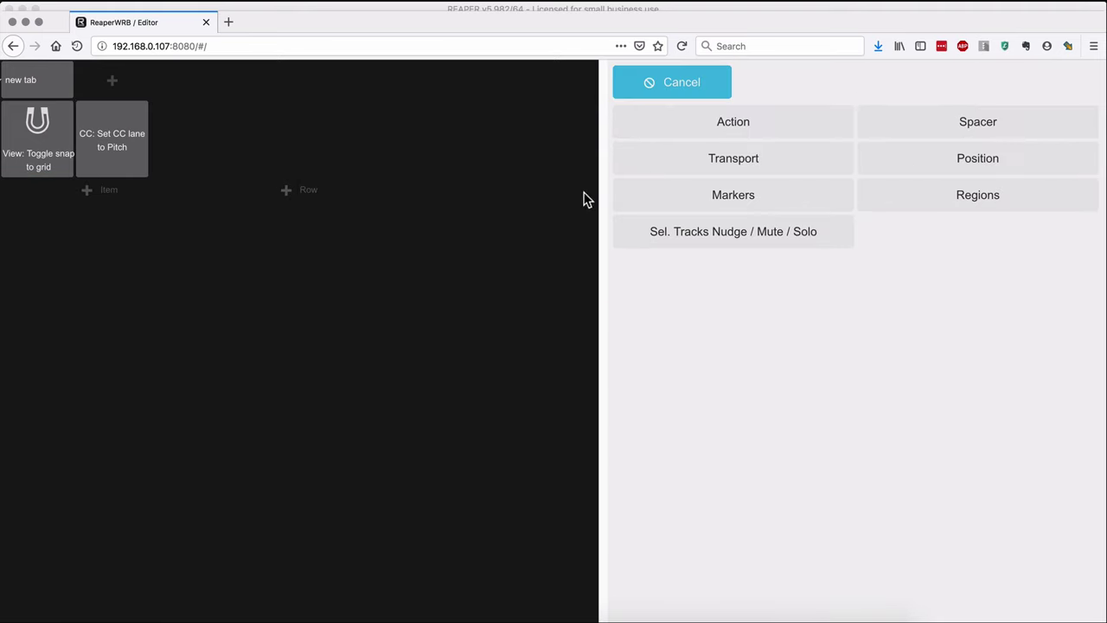
pyautogui.click(791, 121)
pyautogui.click(947, 225)
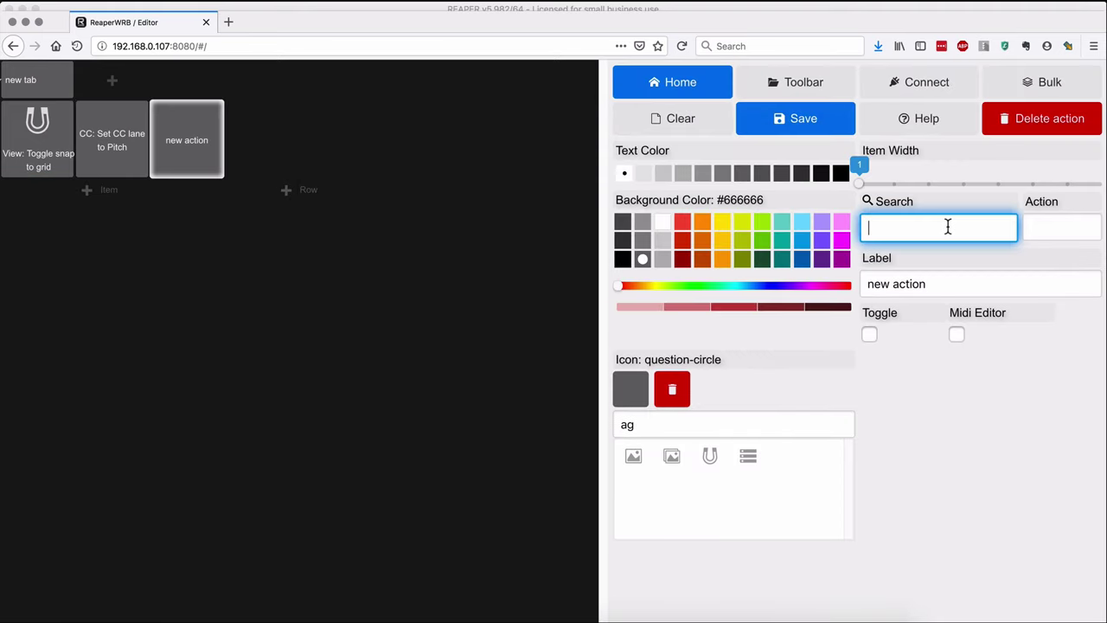
pyautogui.click(958, 335)
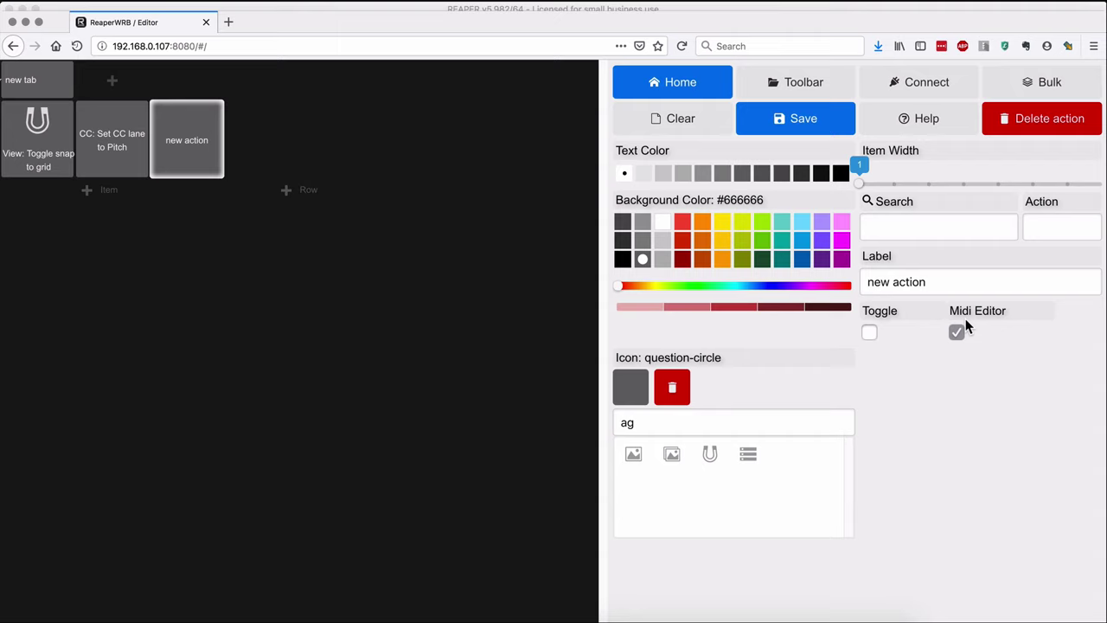
pyautogui.click(930, 227)
pyautogui.write('veloc')
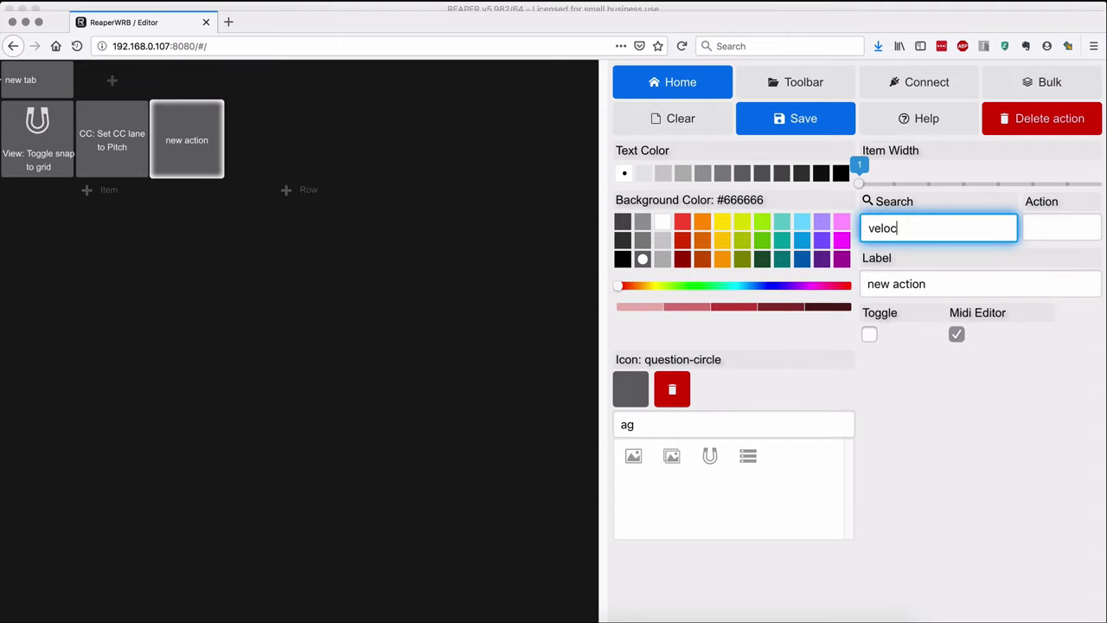
pyautogui.write('ity')
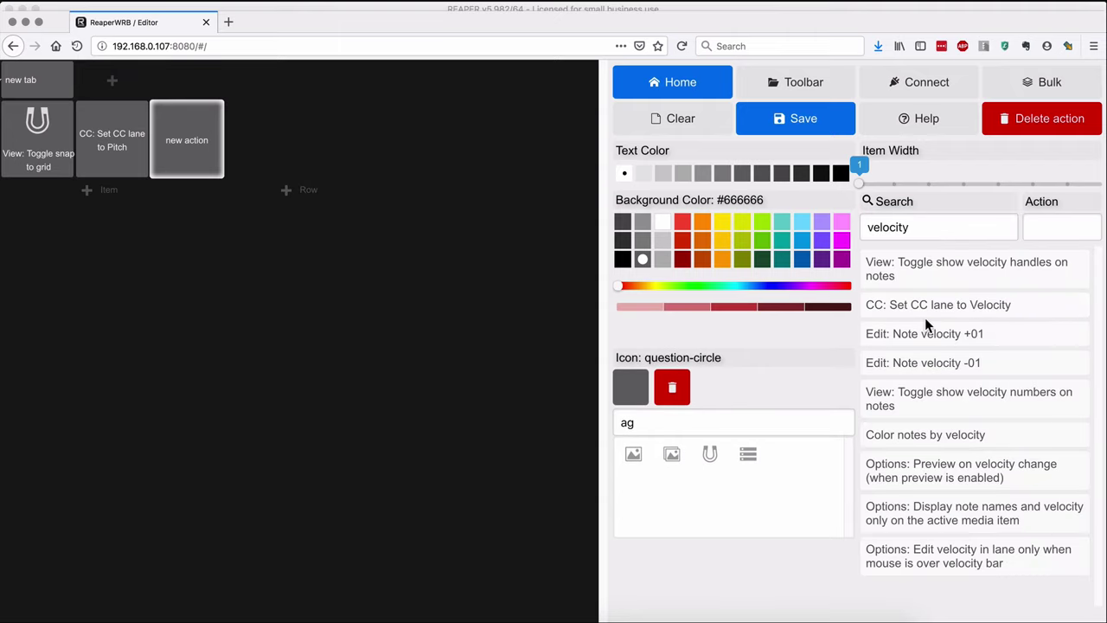
pyautogui.click(977, 312)
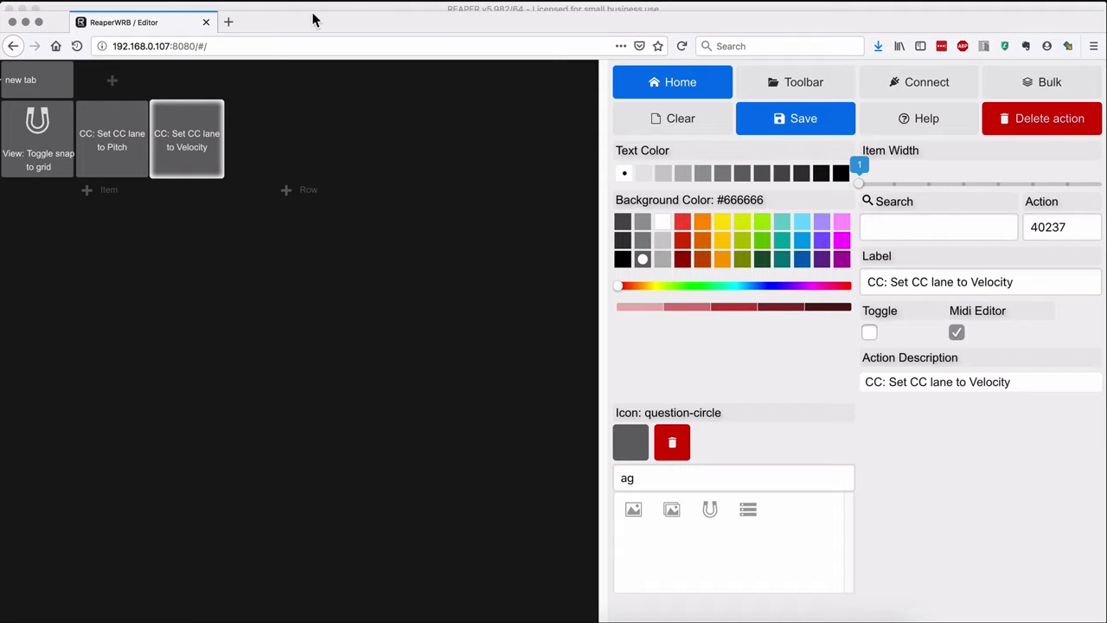
# In REAPER, draw an empty MIDI item on track 1 over bars 5–11 and open it in the MIDI editor
pyautogui.moveTo(310, 27); pyautogui.dragTo(817, 158)
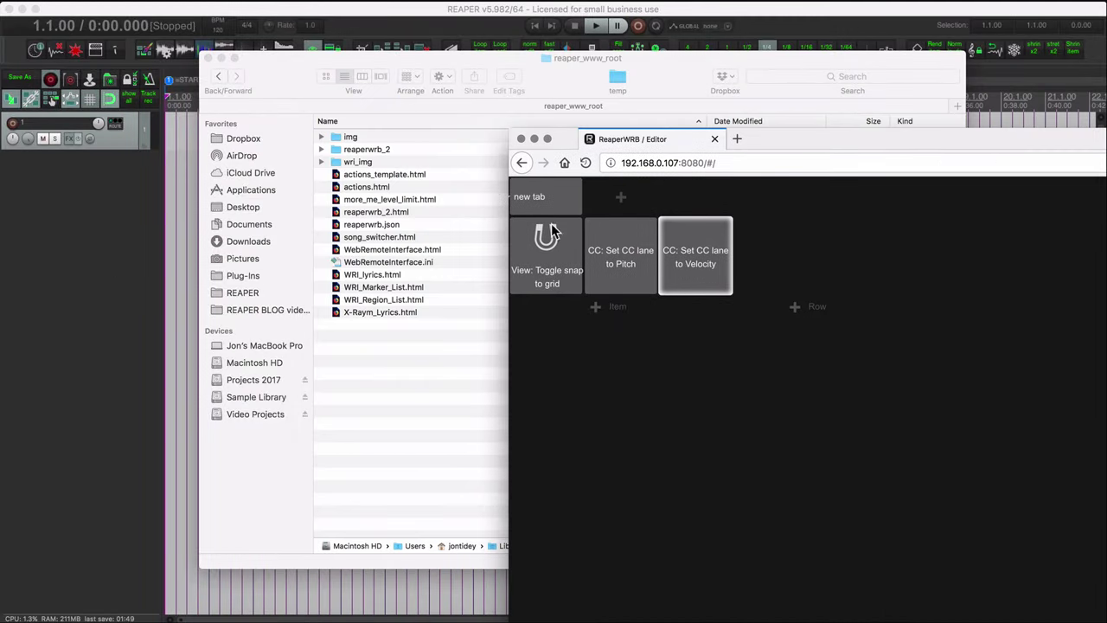
pyautogui.click(117, 283)
pyautogui.click(309, 225)
pyautogui.moveTo(359, 130); pyautogui.dragTo(595, 141)
pyautogui.doubleClick(434, 130)
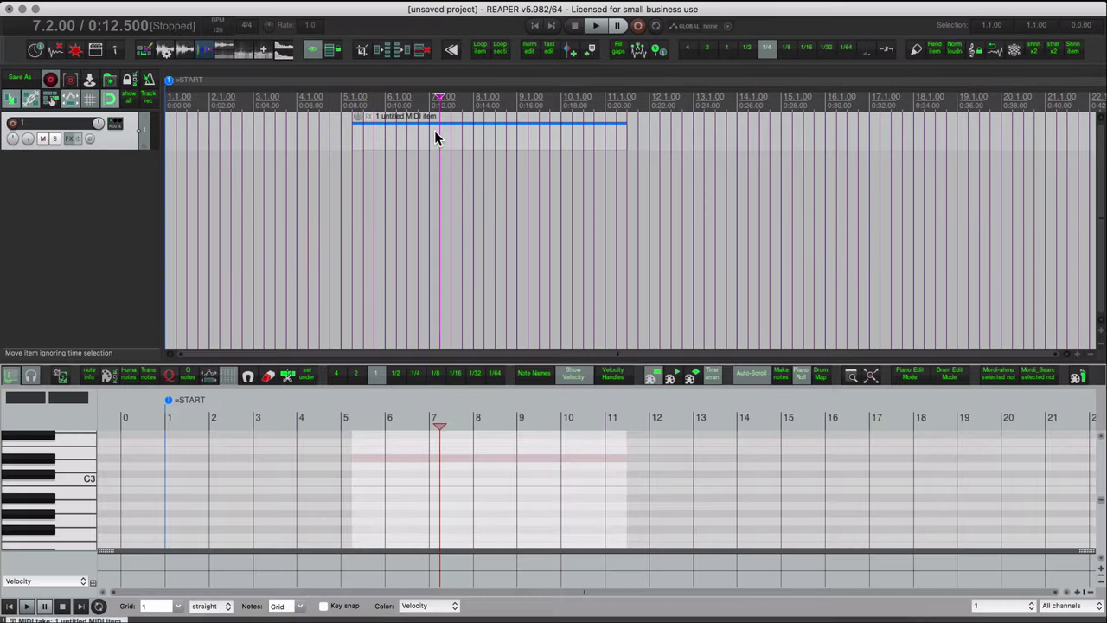
pyautogui.click(428, 419)
# Show the actions list in the MIDI Editor section with the 'reaperwrb' filter cleared
pyautogui.hotkey('shift', '/')
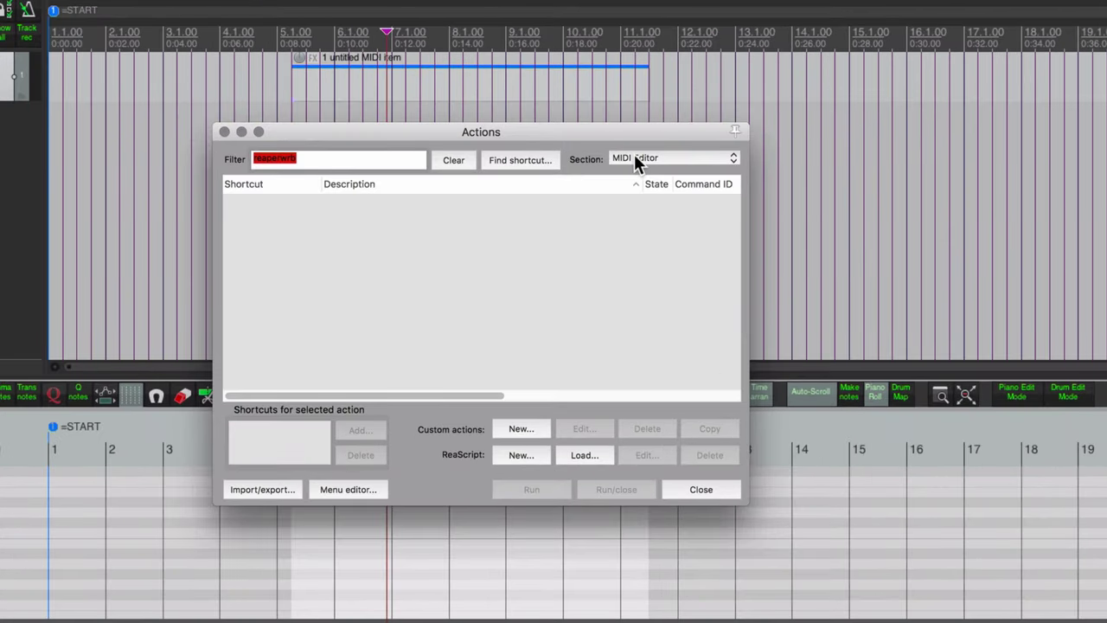
pyautogui.click(634, 157)
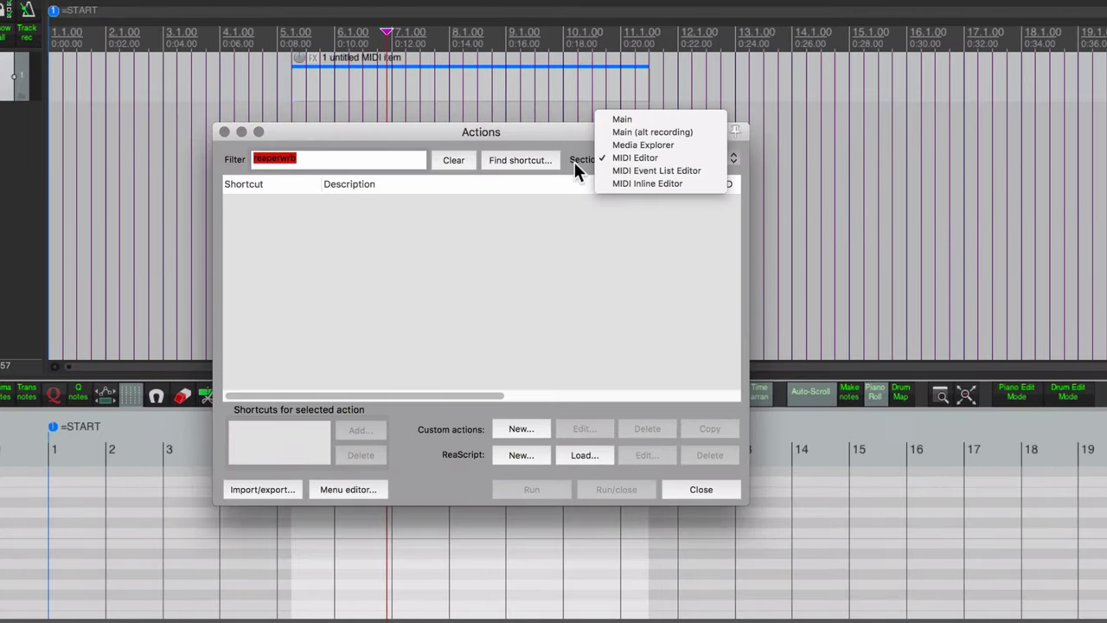
pyautogui.click(578, 161)
pyautogui.click(647, 160)
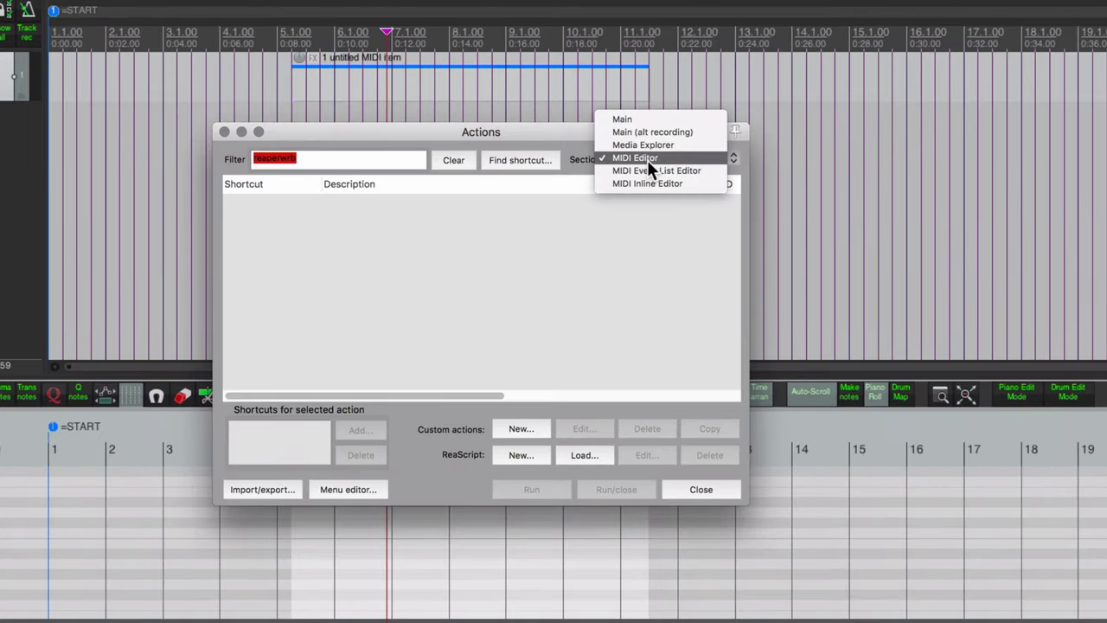
pyautogui.click(574, 133)
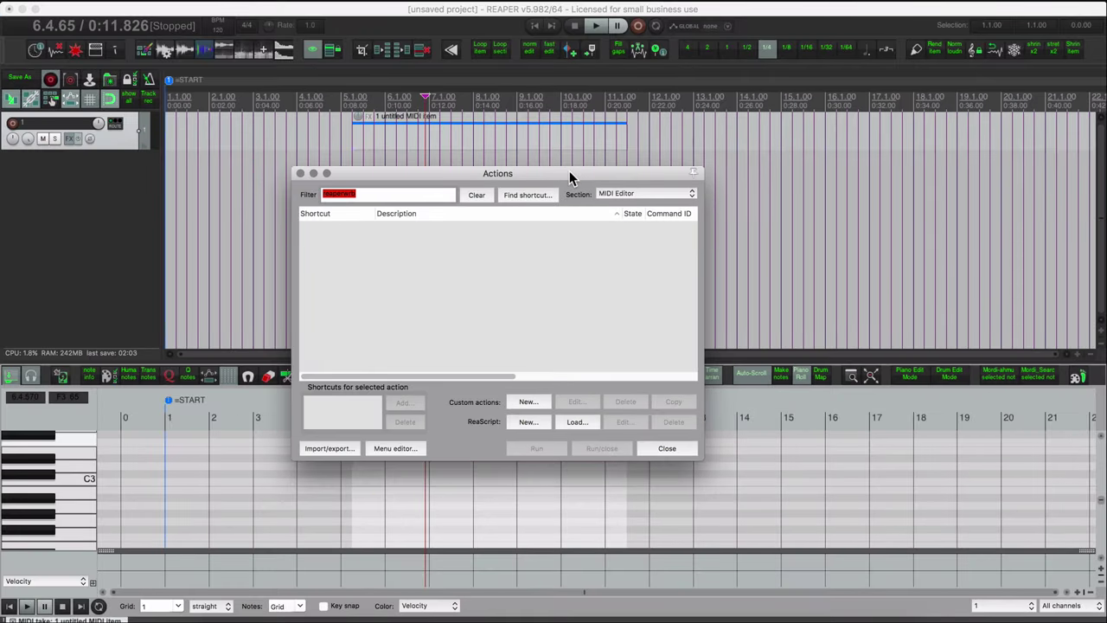
pyautogui.click(621, 196)
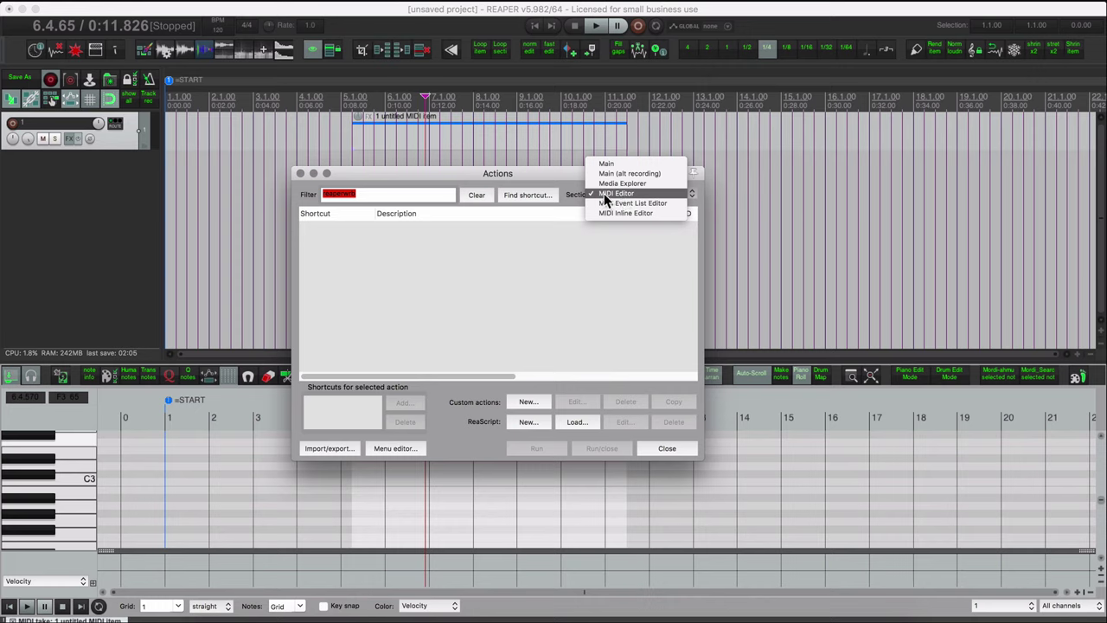
pyautogui.click(567, 196)
pyautogui.press('super+a')
pyautogui.press('BackSpace')
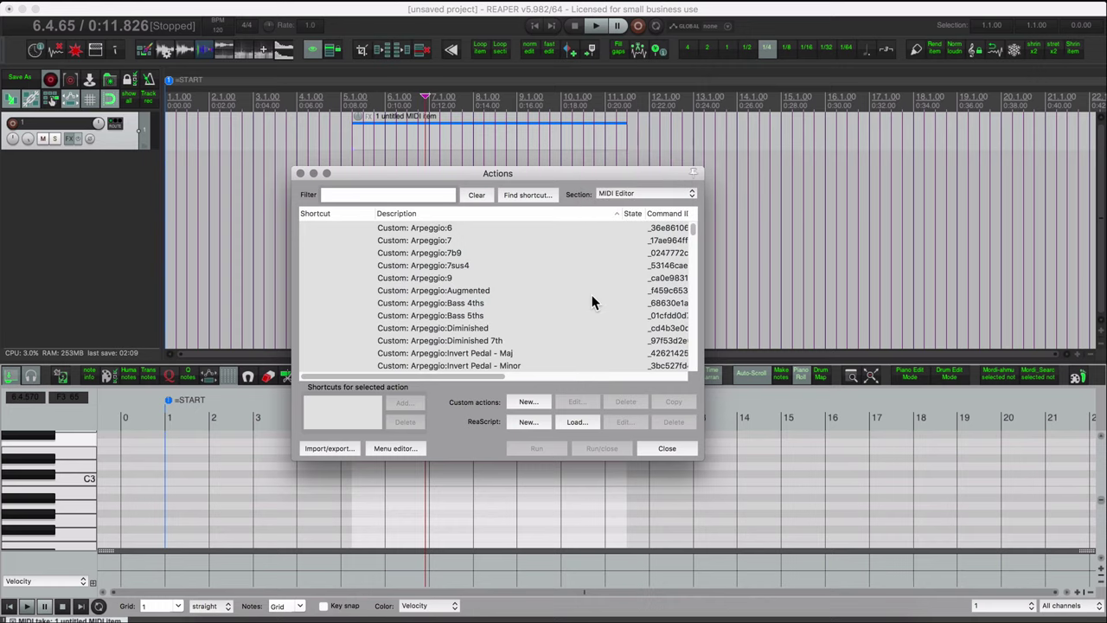
# Browse the MIDI Editor actions, select MIDICC2_Duplicate_Simple, and return to the ReaperWRB editor
pyautogui.scroll(-15, 593, 299)
pyautogui.scroll(-20, 593, 302)
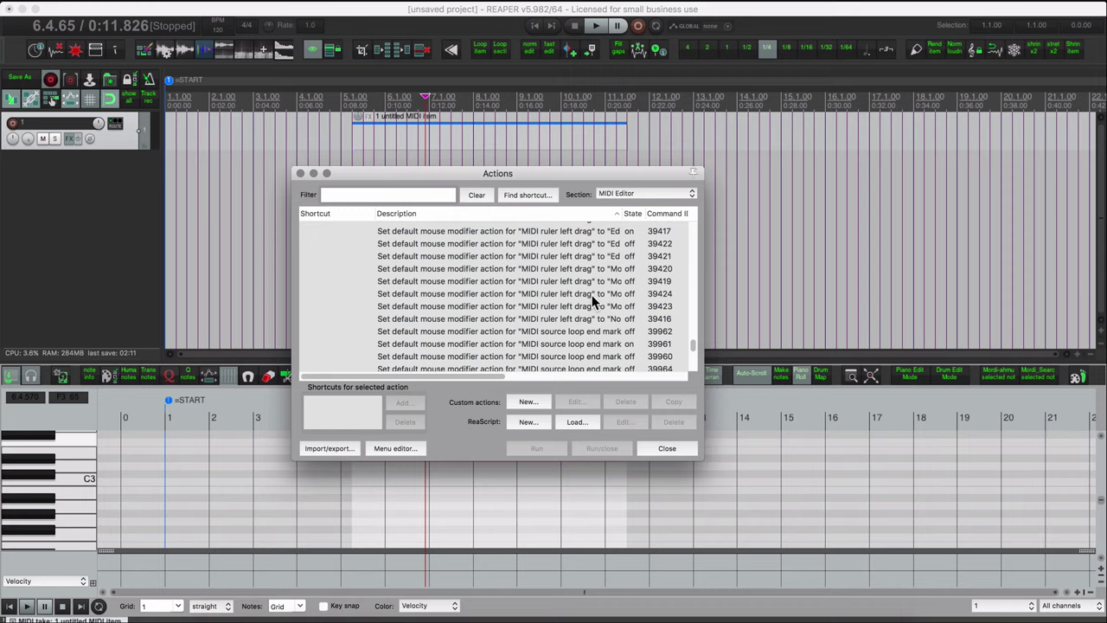
pyautogui.scroll(3, 593, 301)
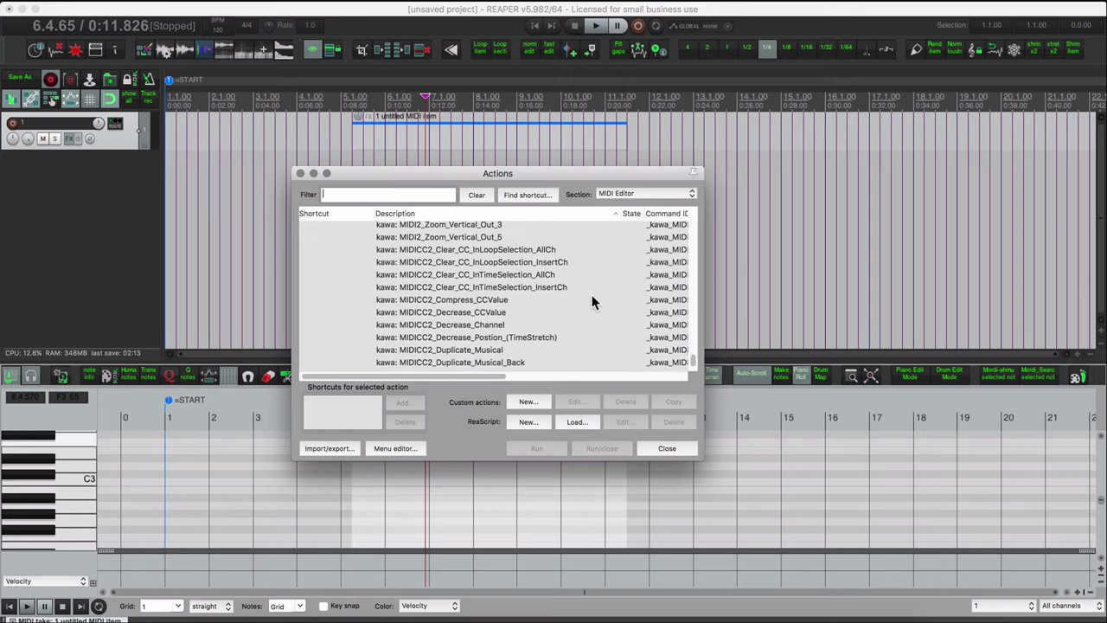
pyautogui.press('super+Tab')
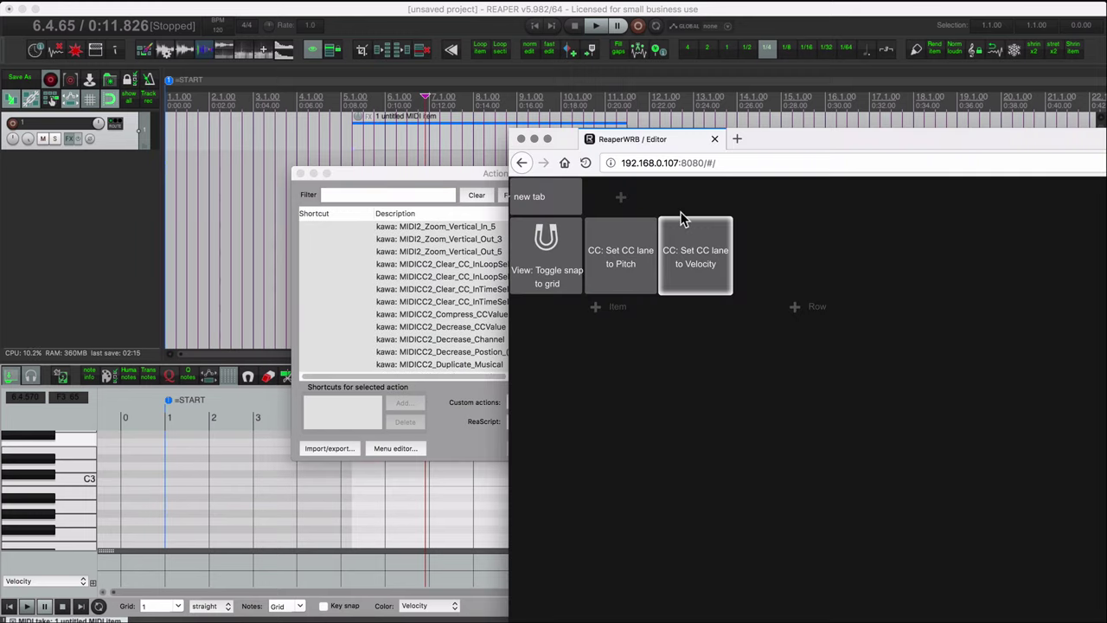
pyautogui.click(470, 273)
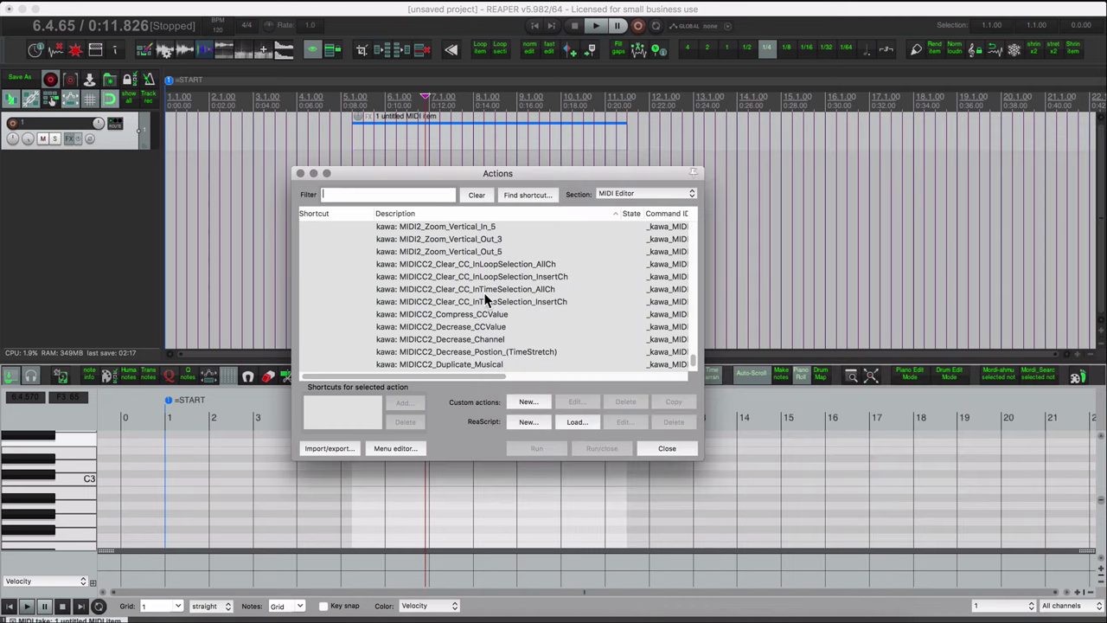
pyautogui.scroll(-3, 489, 307)
pyautogui.click(460, 299)
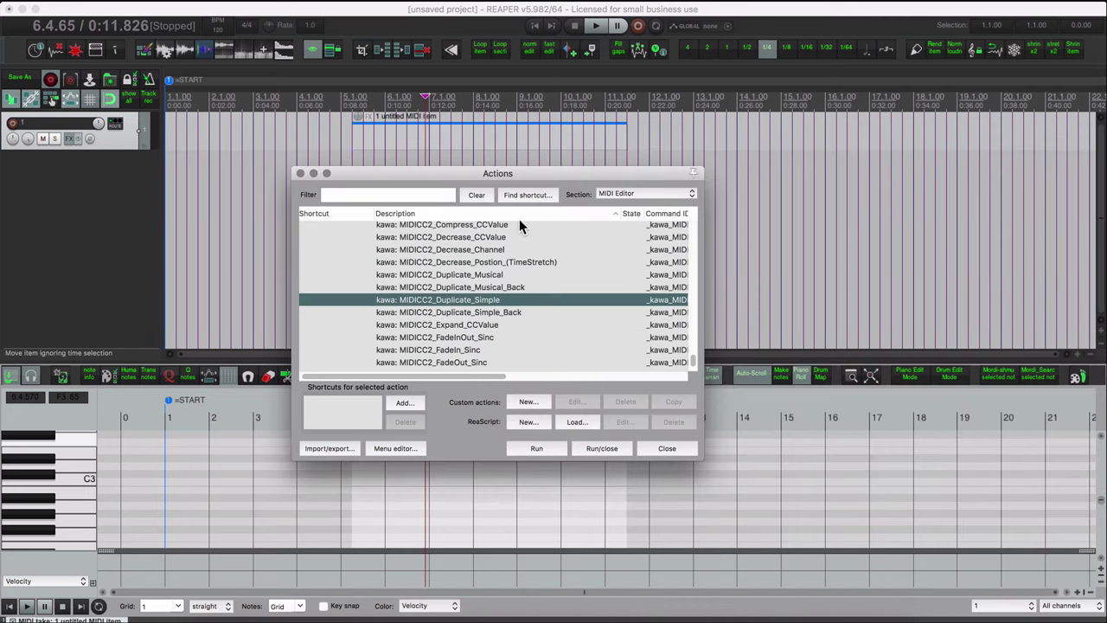
pyautogui.press('super+Tab')
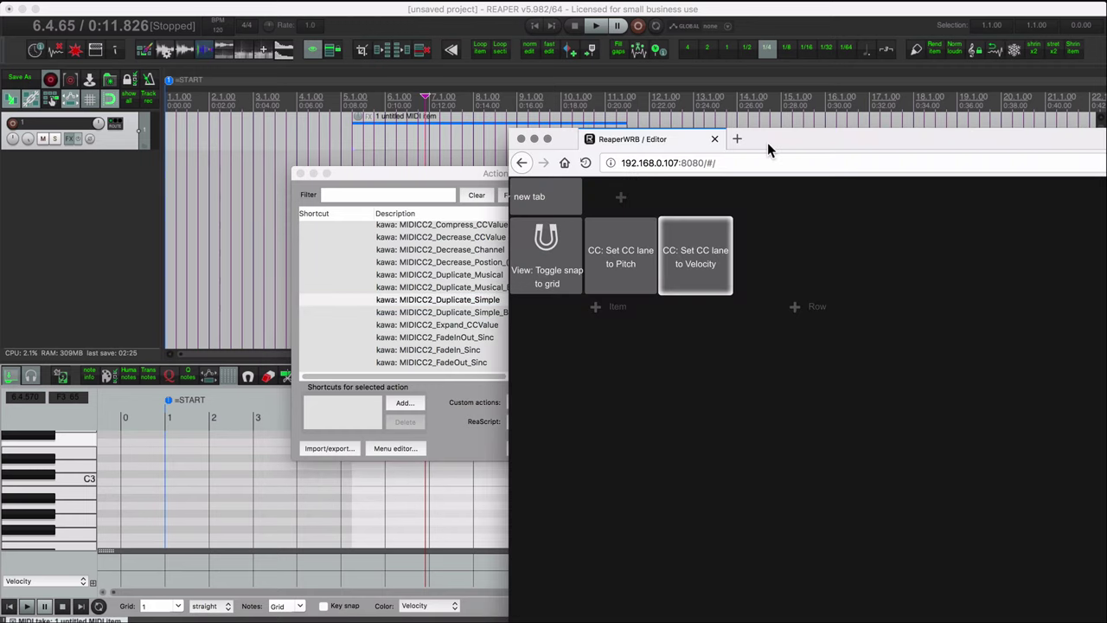
# Check the Pitch CC lane button's settings, then open the Default board
pyautogui.moveTo(752, 152); pyautogui.dragTo(234, 45)
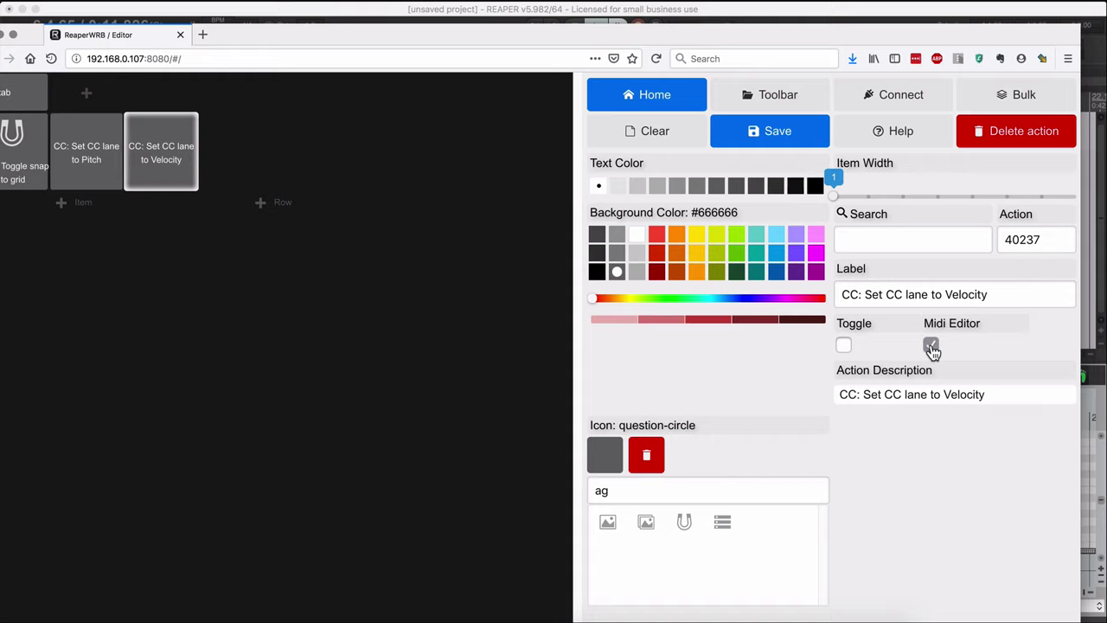
pyautogui.click(90, 156)
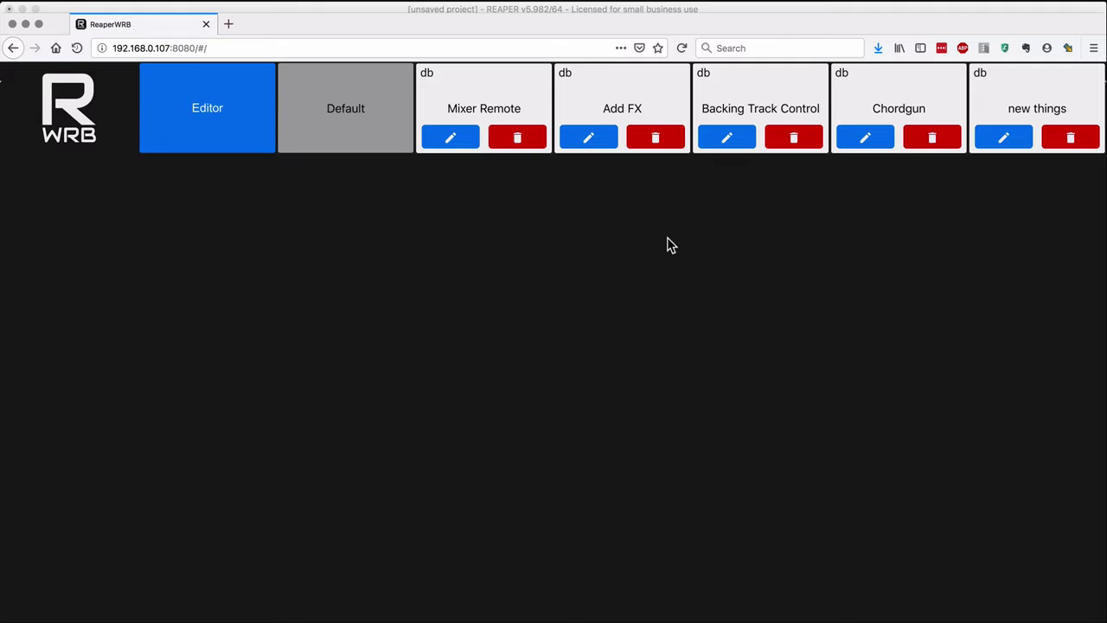
pyautogui.click(357, 128)
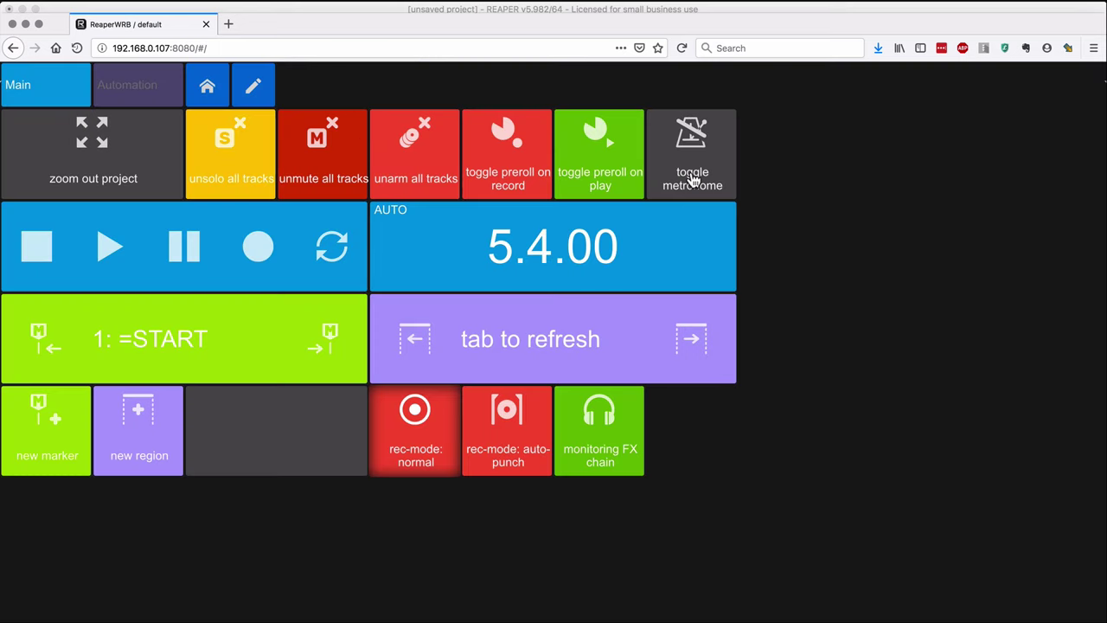
# Turn REAPER's metronome on from the remote, then try auto-punch record mode and return to normal
pyautogui.moveTo(662, 31); pyautogui.dragTo(659, 168)
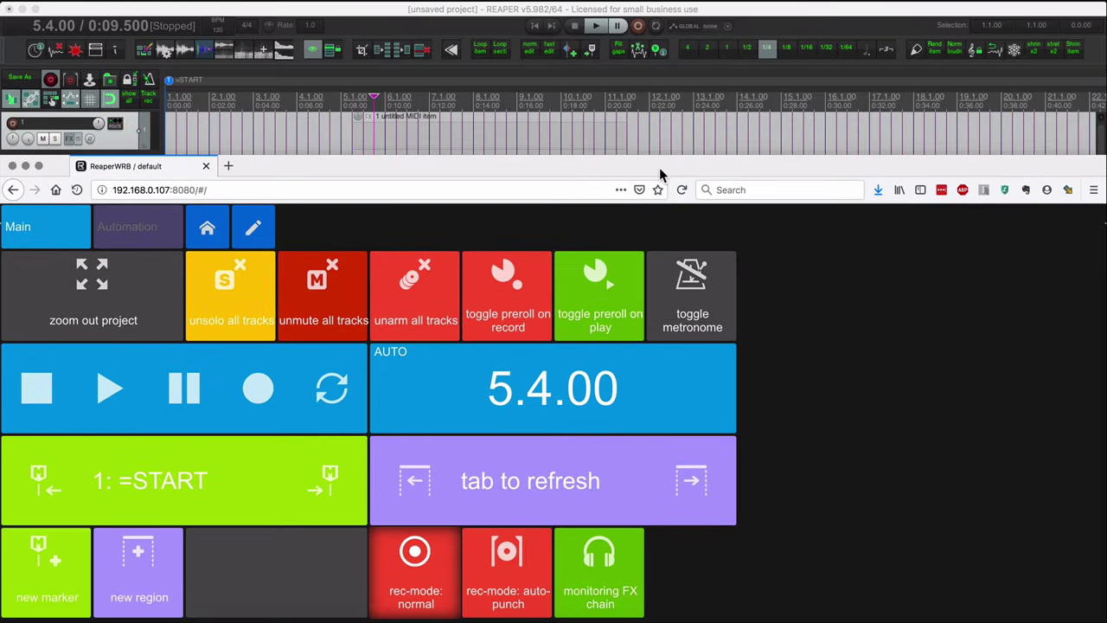
pyautogui.click(699, 300)
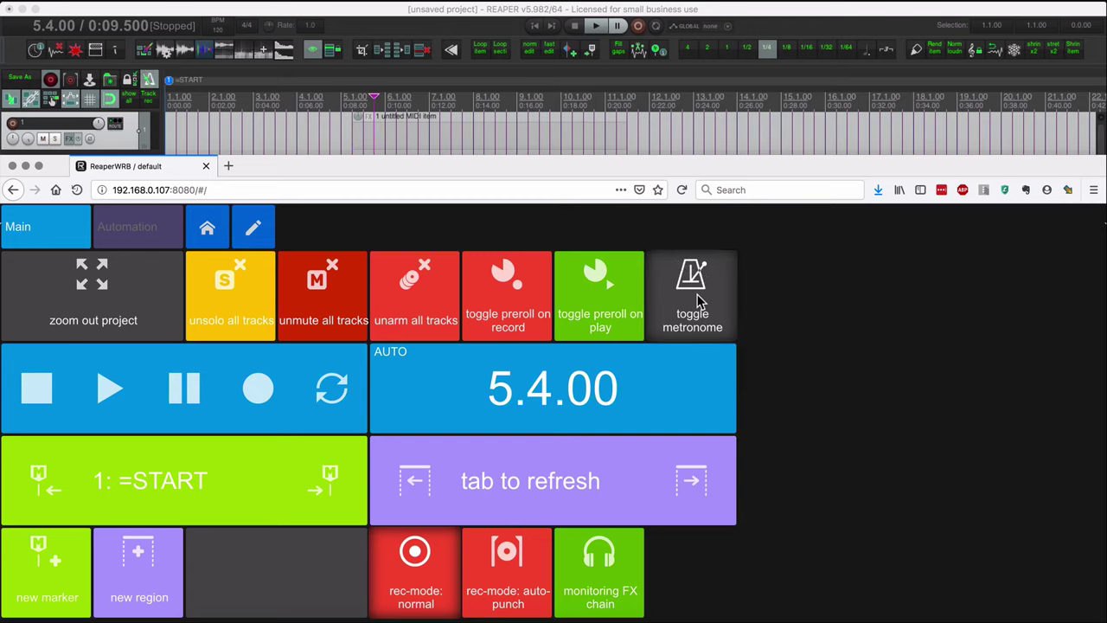
pyautogui.click(150, 79)
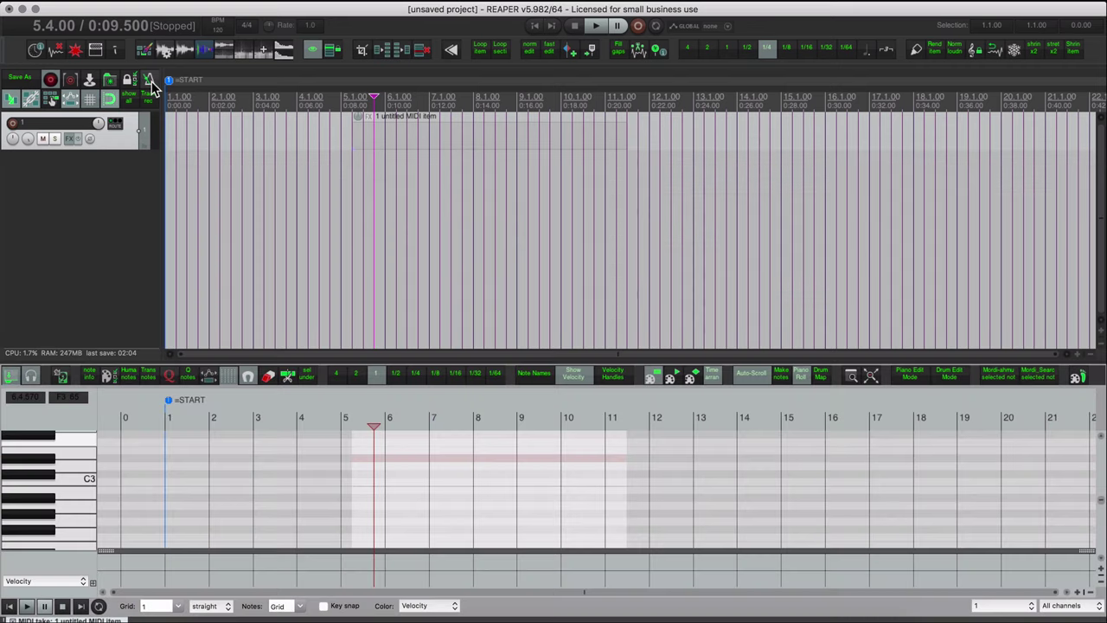
pyautogui.click(418, 248)
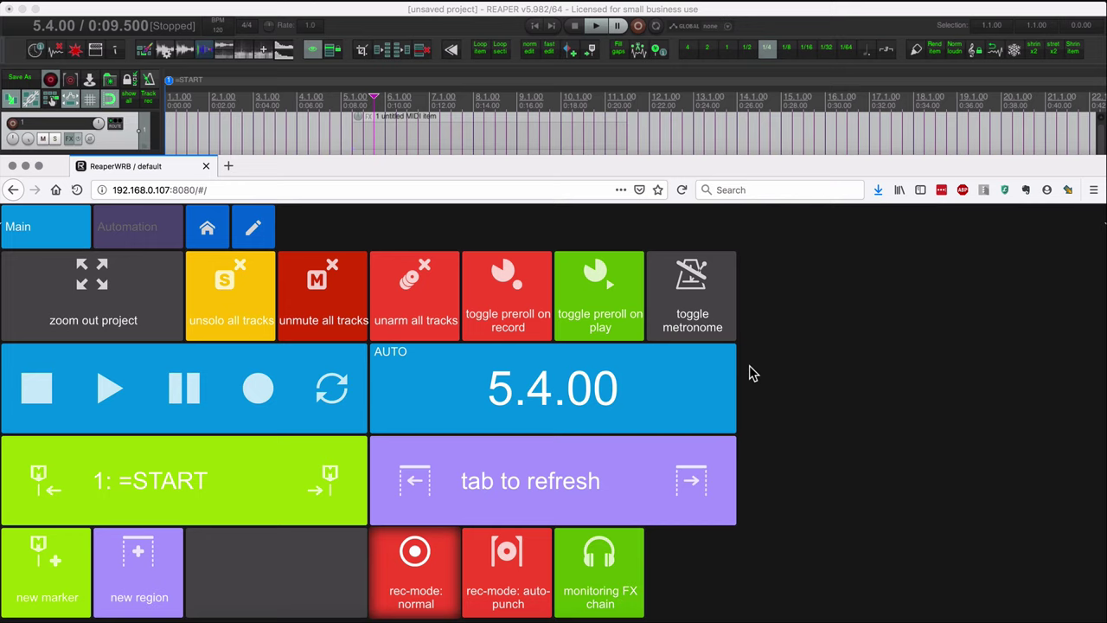
pyautogui.click(716, 326)
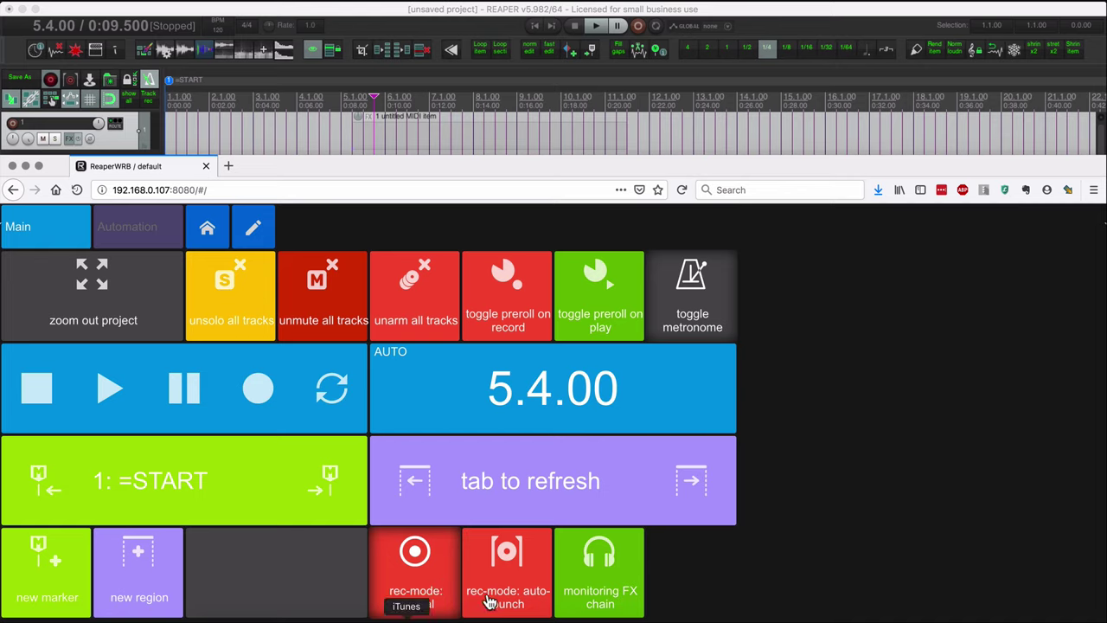
pyautogui.click(517, 571)
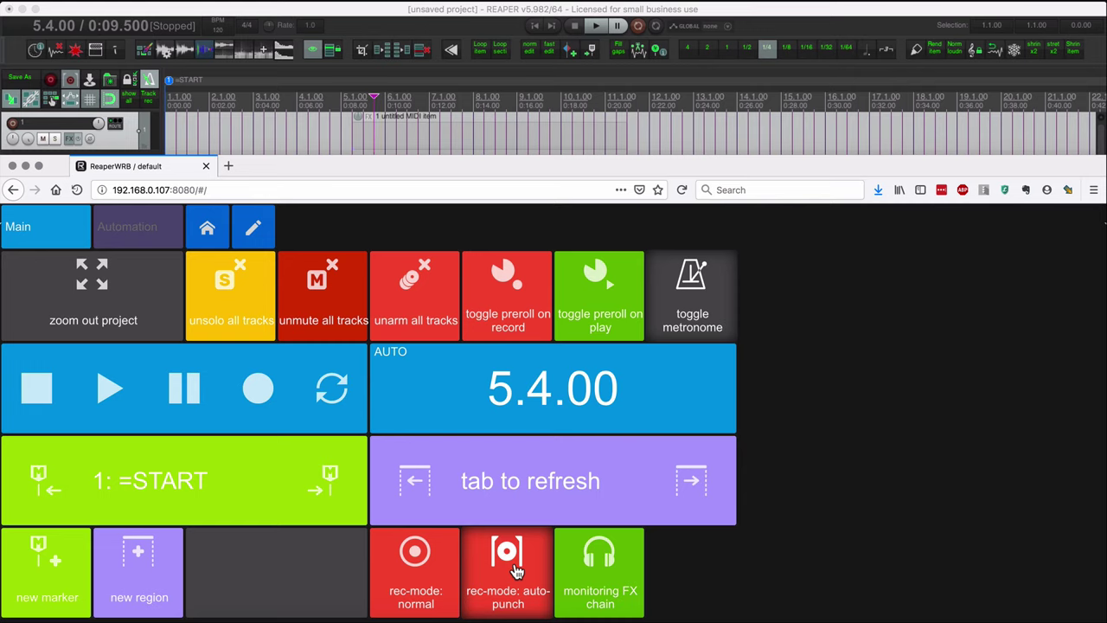
pyautogui.click(422, 571)
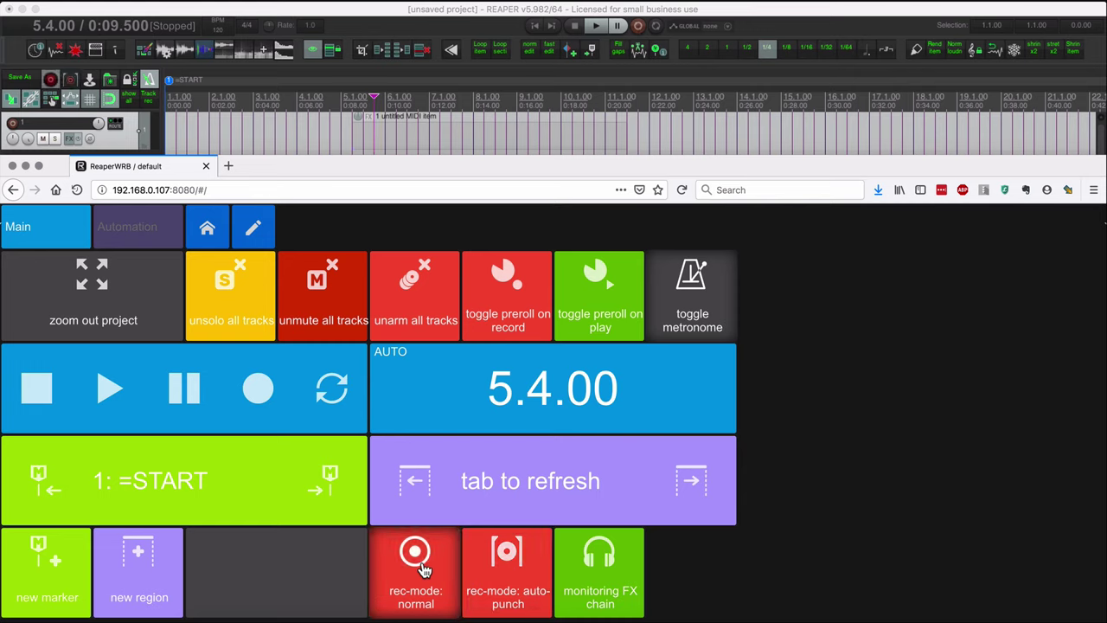
# Record and stop a quick test take, then set record mode to 'time selection auto punch'
pyautogui.click(638, 26)
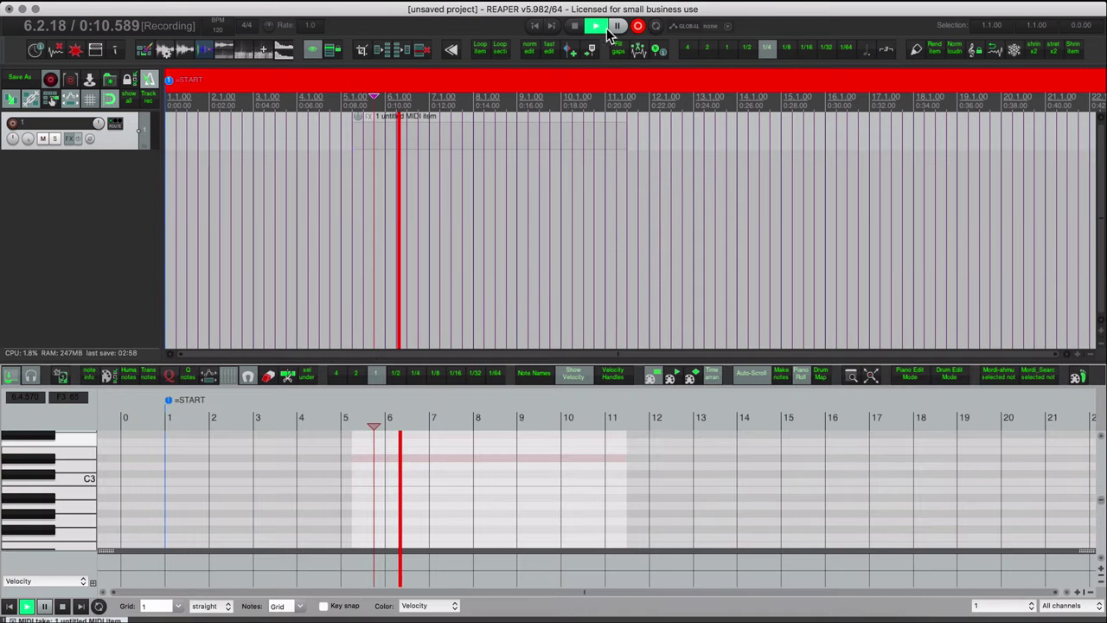
pyautogui.click(576, 27)
pyautogui.rightClick(639, 27)
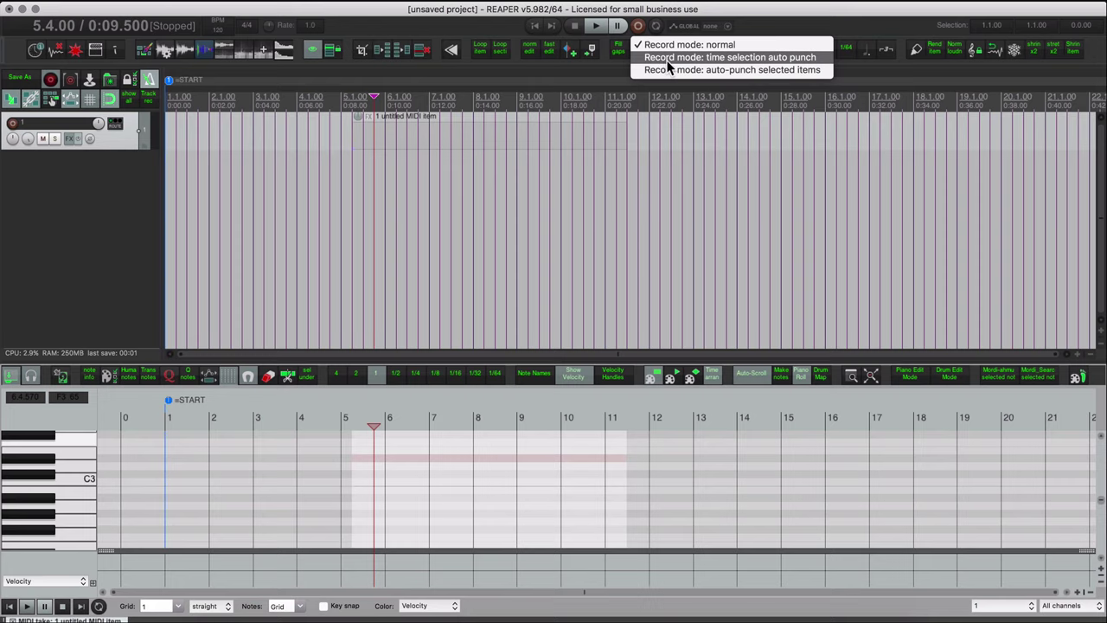
pyautogui.click(667, 60)
pyautogui.press('super+Tab')
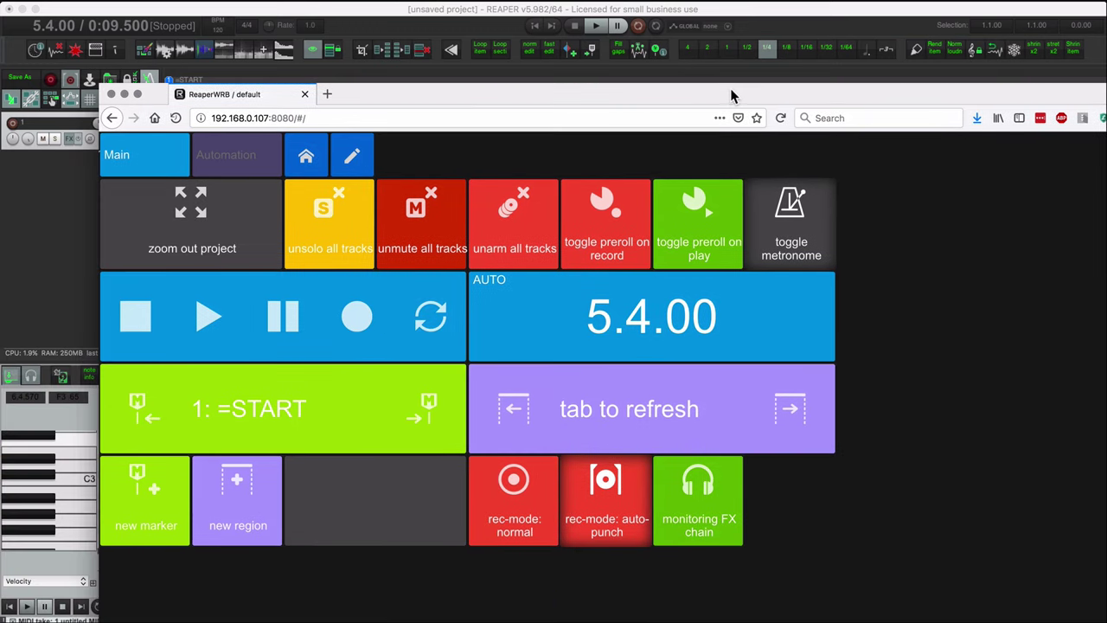
# Move the Firefox remote window down and left so REAPER's timeline shows above it
pyautogui.moveTo(731, 95); pyautogui.dragTo(751, 96)
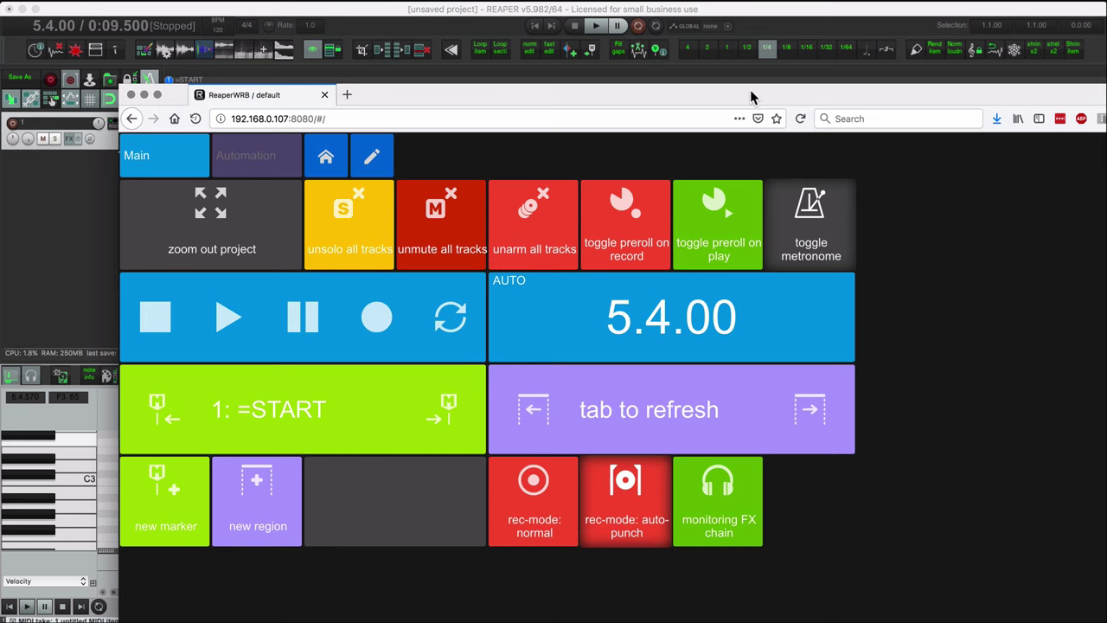
pyautogui.moveTo(750, 89); pyautogui.dragTo(663, 182)
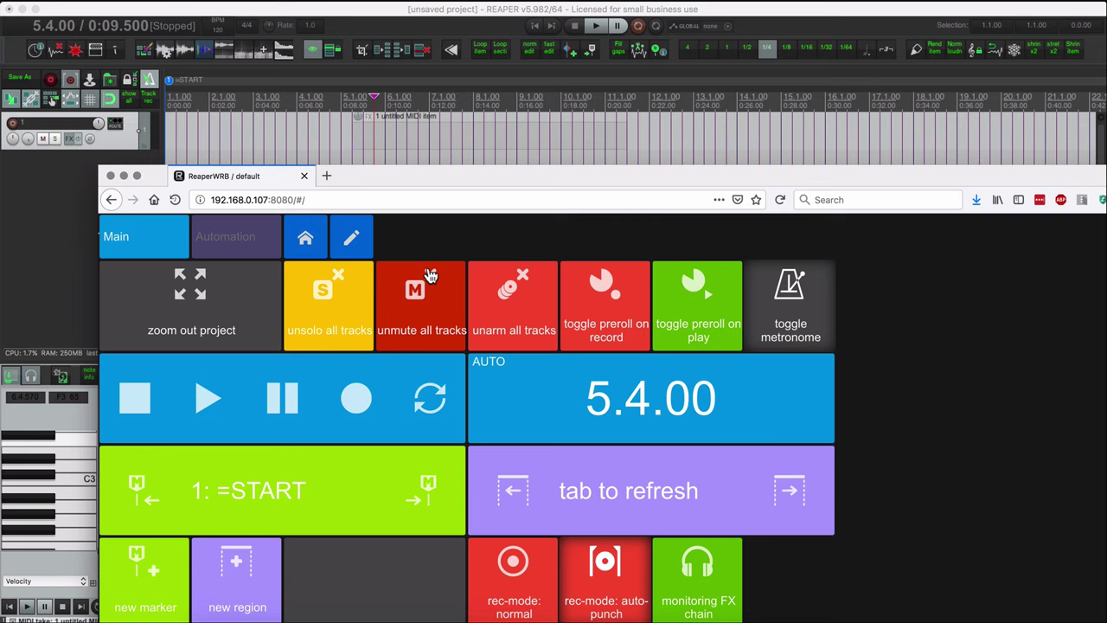
# Add markers at successive bars from bar 3, naming the bar 5 marker 'hello'
pyautogui.click(260, 104)
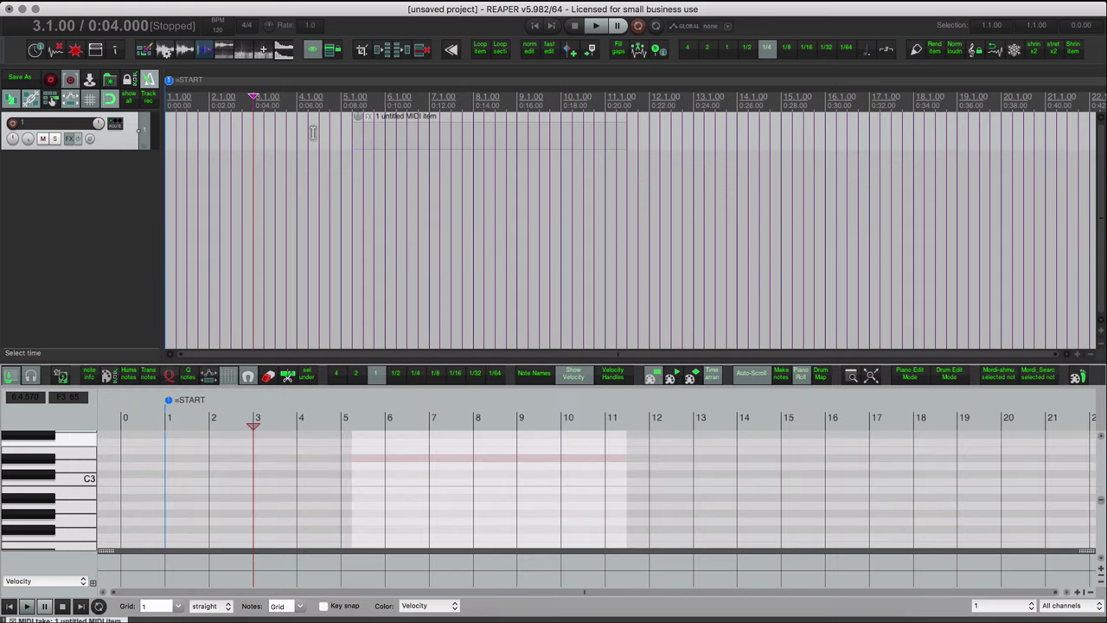
pyautogui.press('m')
pyautogui.press('Right')
pyautogui.press('m')
pyautogui.press('Right')
pyautogui.press('m')
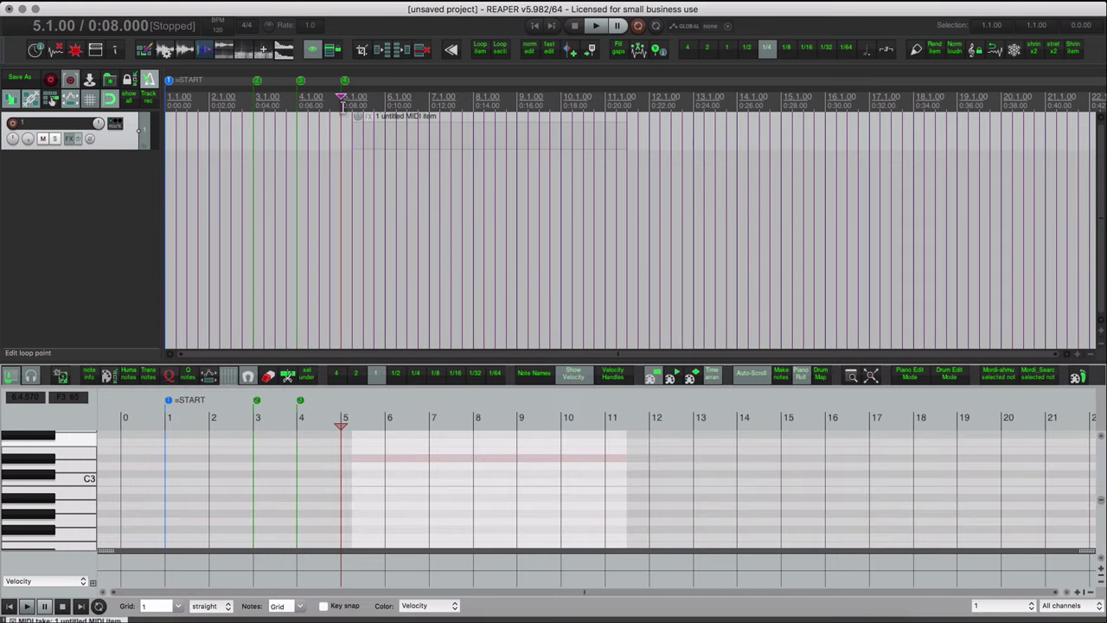
pyautogui.press('Right')
pyautogui.press('m')
pyautogui.doubleClick(345, 82)
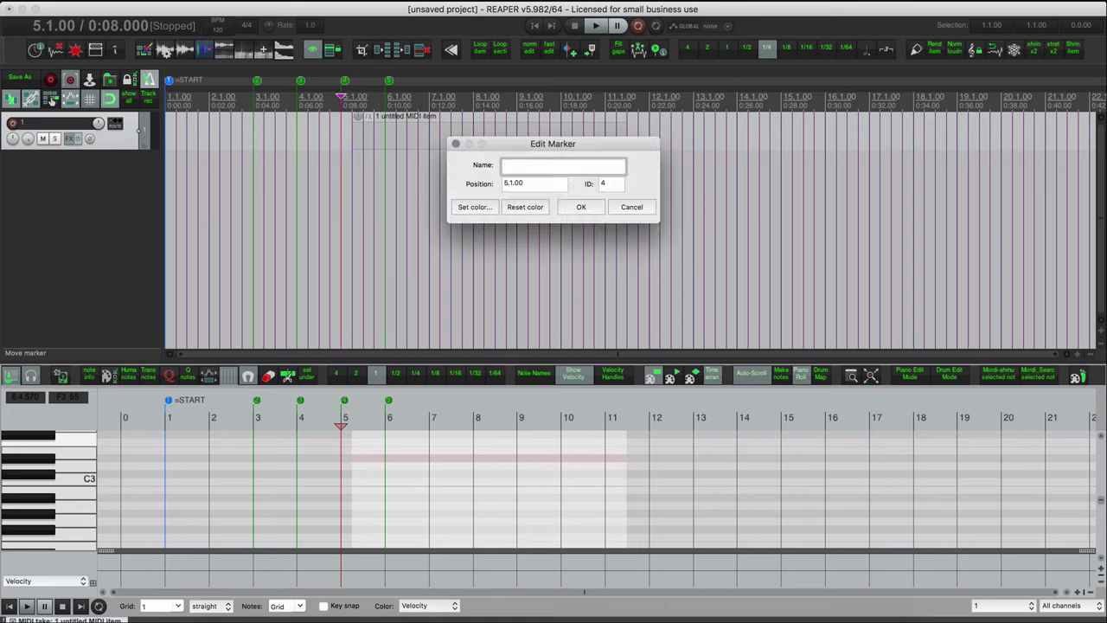
pyautogui.write('heelo')
pyautogui.press('Left')
pyautogui.press('Left')
pyautogui.press('BackSpace')
pyautogui.write('l')
pyautogui.press('Return')
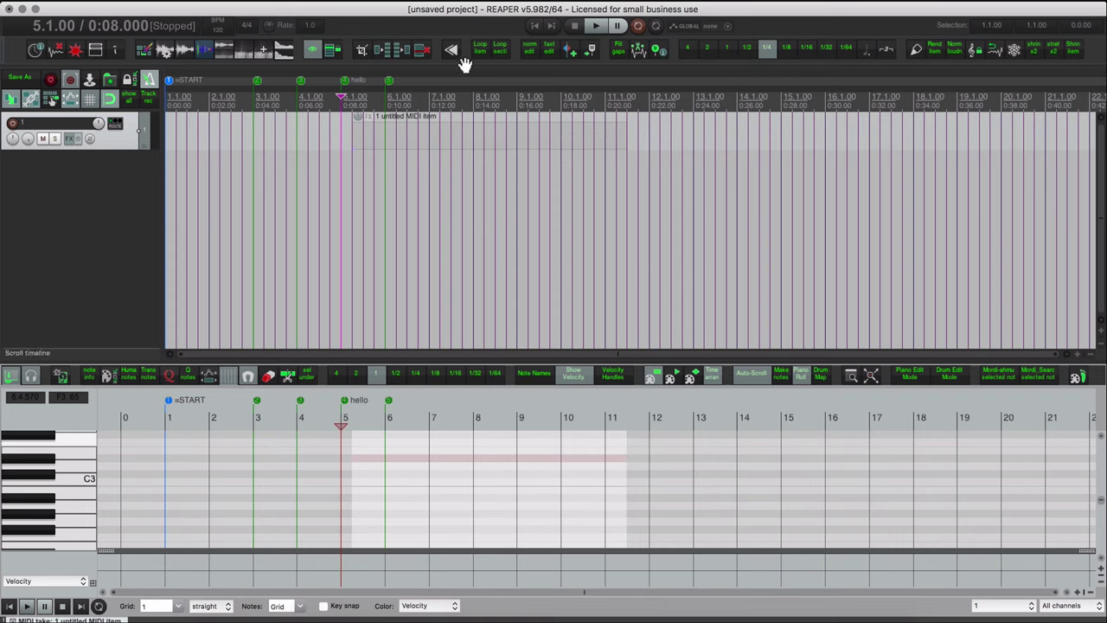
# Draw two regions from bar 7 onward, shift the second two bars earlier, and return to bar 3
pyautogui.moveTo(442, 100); pyautogui.dragTo(538, 98)
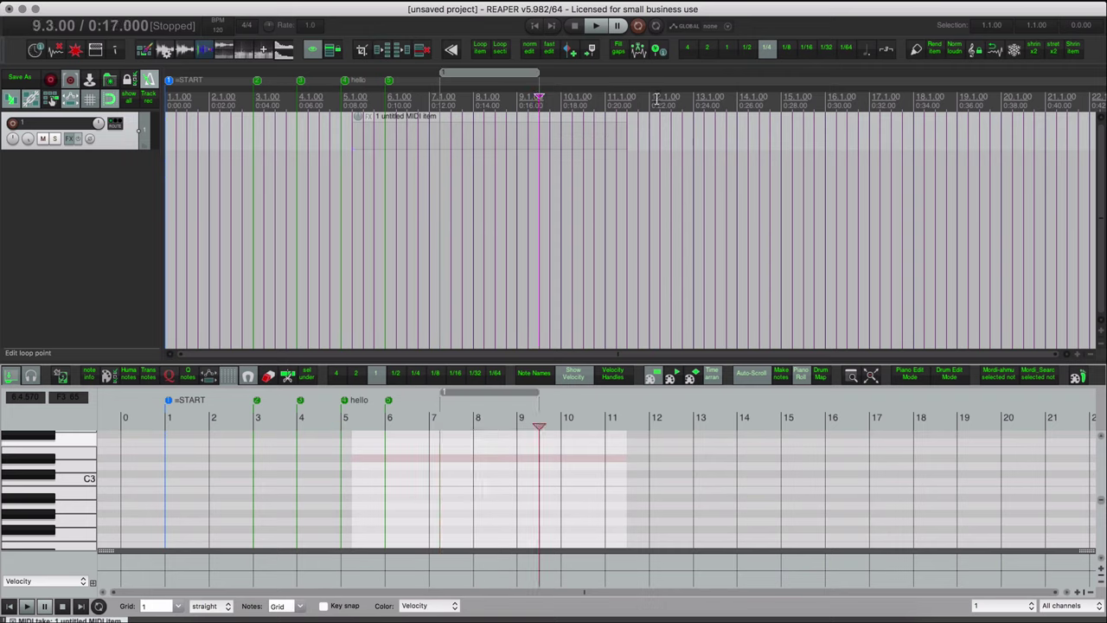
pyautogui.moveTo(657, 100); pyautogui.dragTo(770, 100)
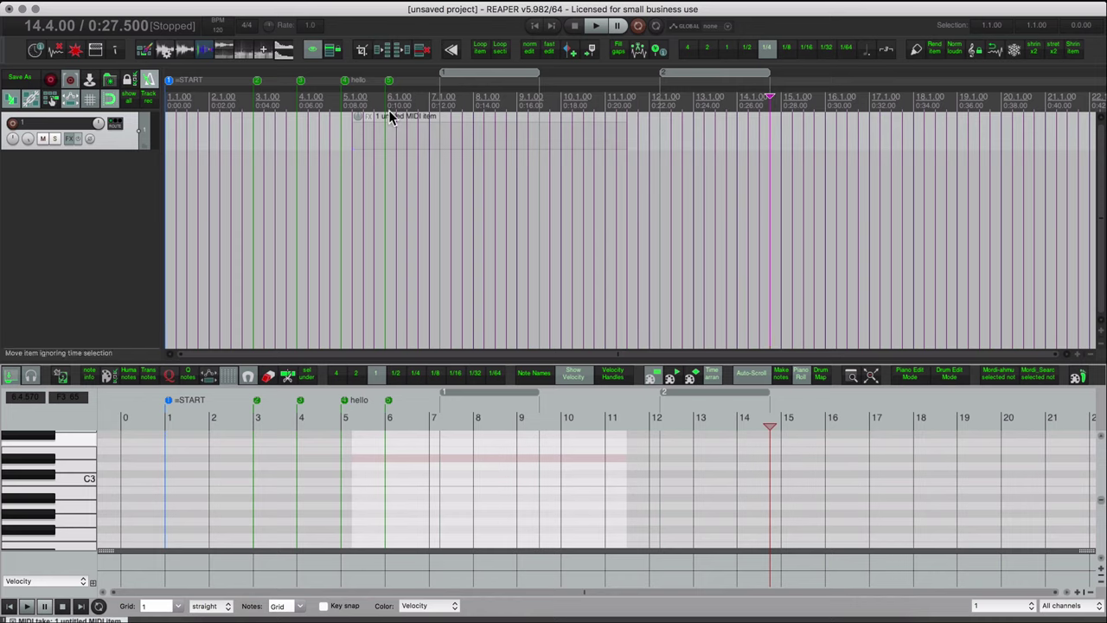
pyautogui.moveTo(666, 74); pyautogui.dragTo(568, 74)
pyautogui.click(257, 102)
pyautogui.press('super+Tab')
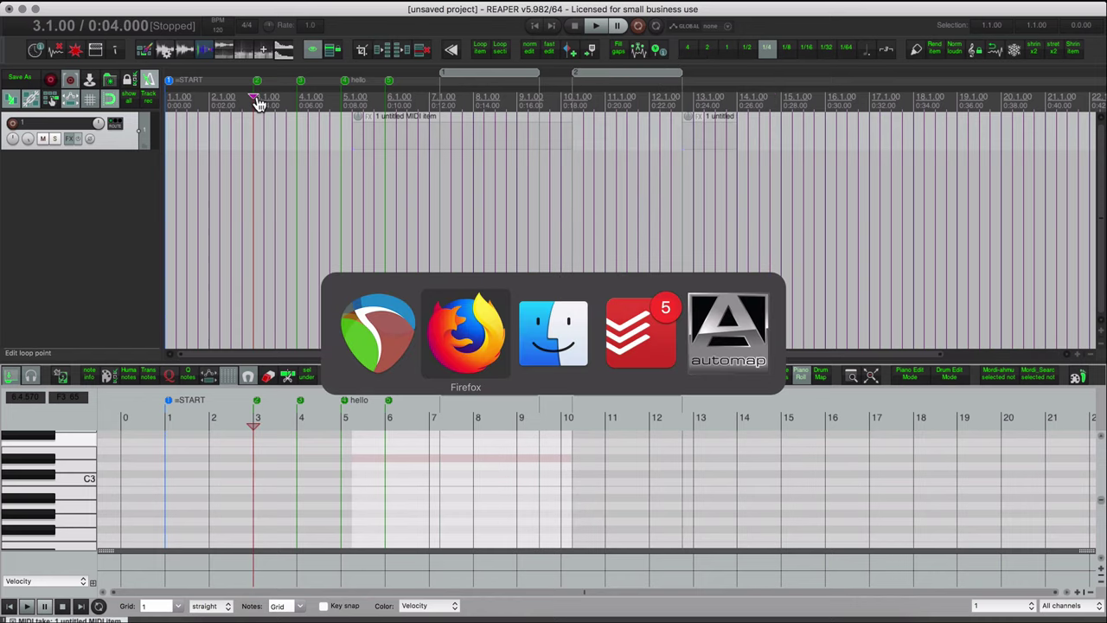
# Start and stop playback from the remote, positioning it so the timeline stays visible
pyautogui.click(201, 403)
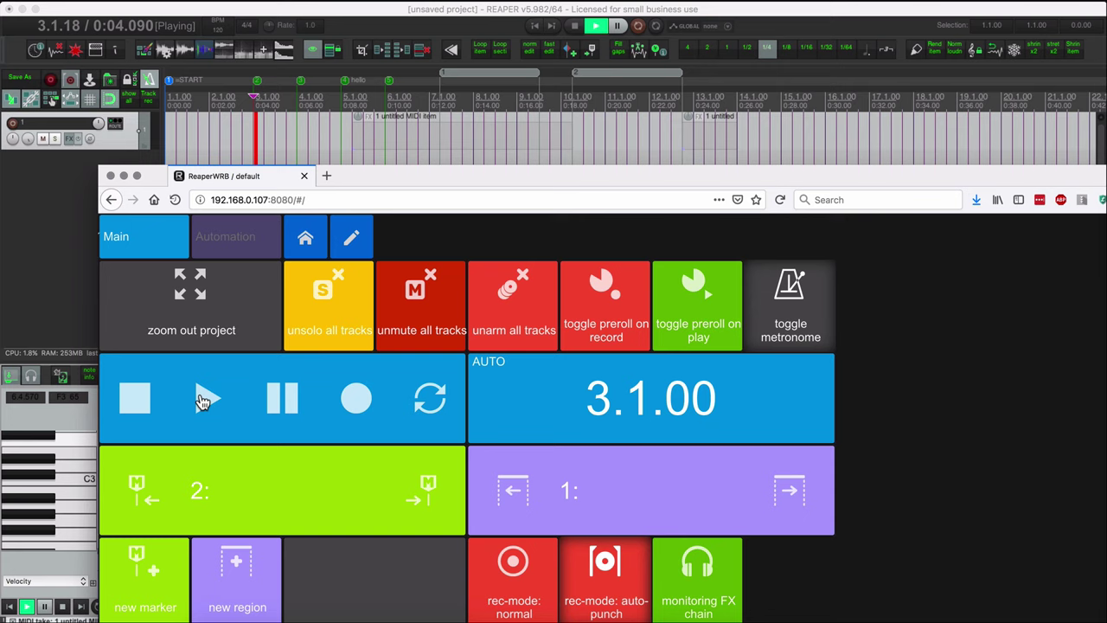
pyautogui.moveTo(395, 178); pyautogui.dragTo(467, 102)
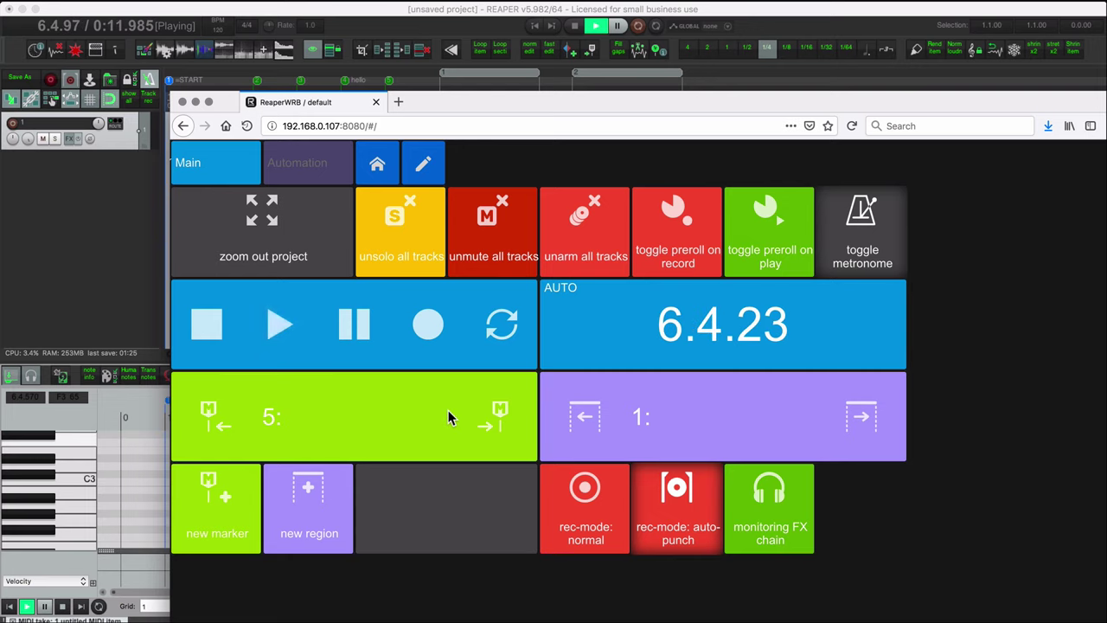
pyautogui.moveTo(568, 102); pyautogui.dragTo(540, 141)
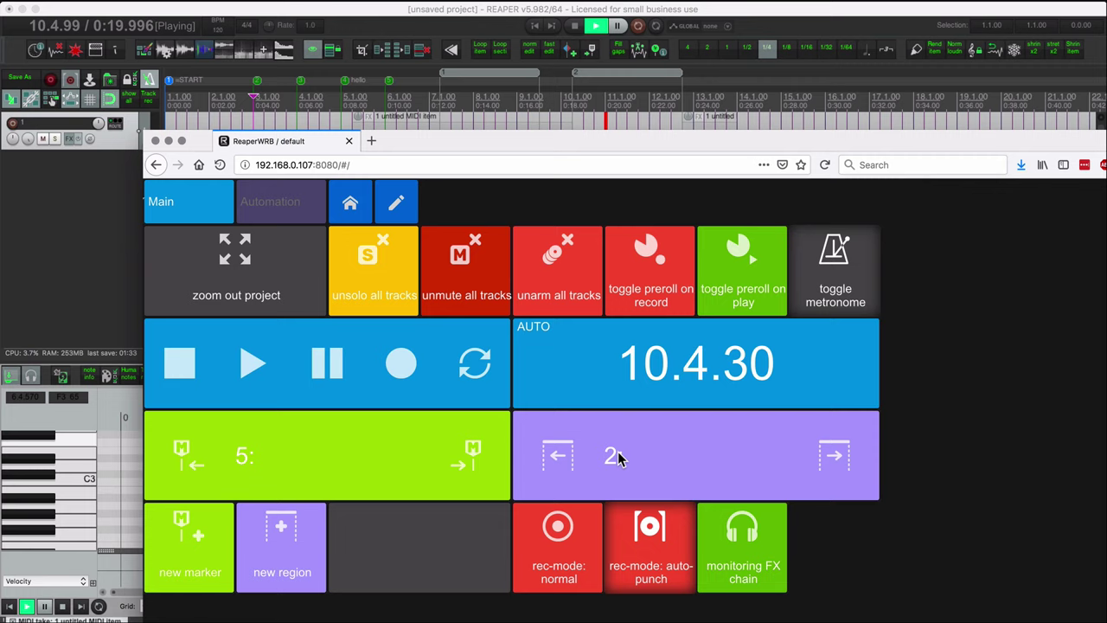
pyautogui.click(191, 363)
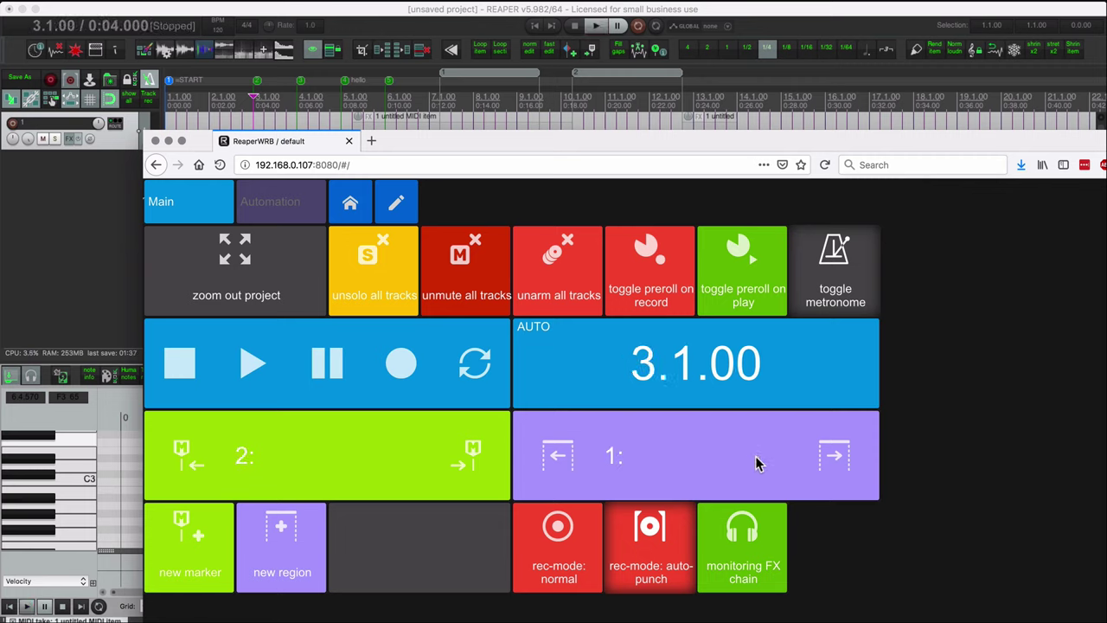
# Jump to the next marker three times, back three, next region, then back to marker 4: hello at 5.1.00
pyautogui.click(468, 459)
pyautogui.click(477, 455)
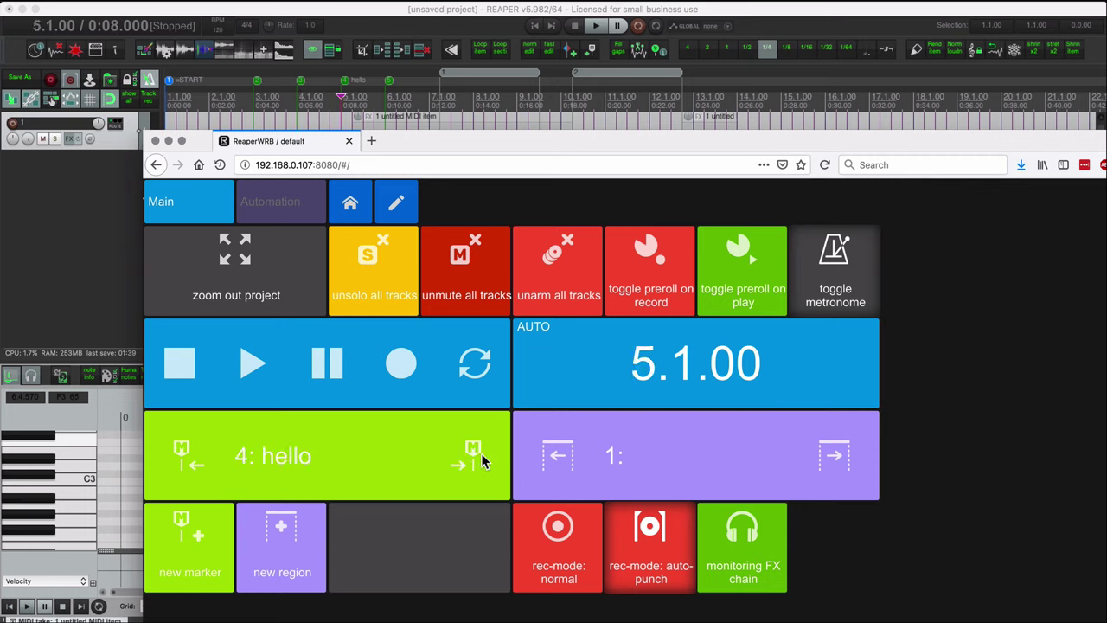
pyautogui.click(481, 460)
pyautogui.click(212, 467)
pyautogui.click(212, 467)
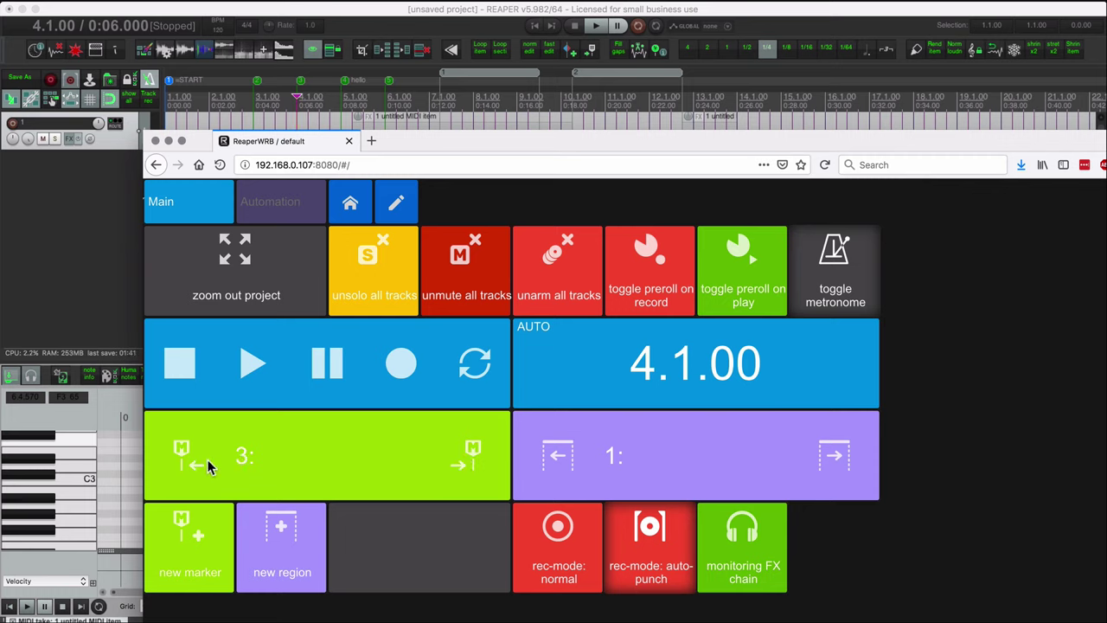
pyautogui.click(212, 467)
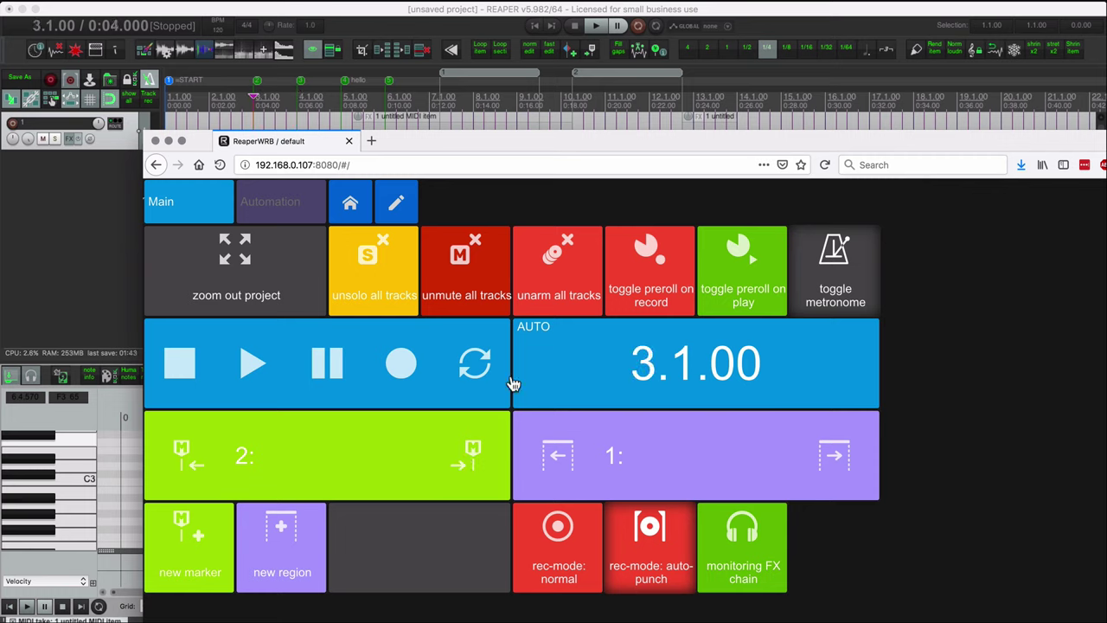
pyautogui.click(833, 455)
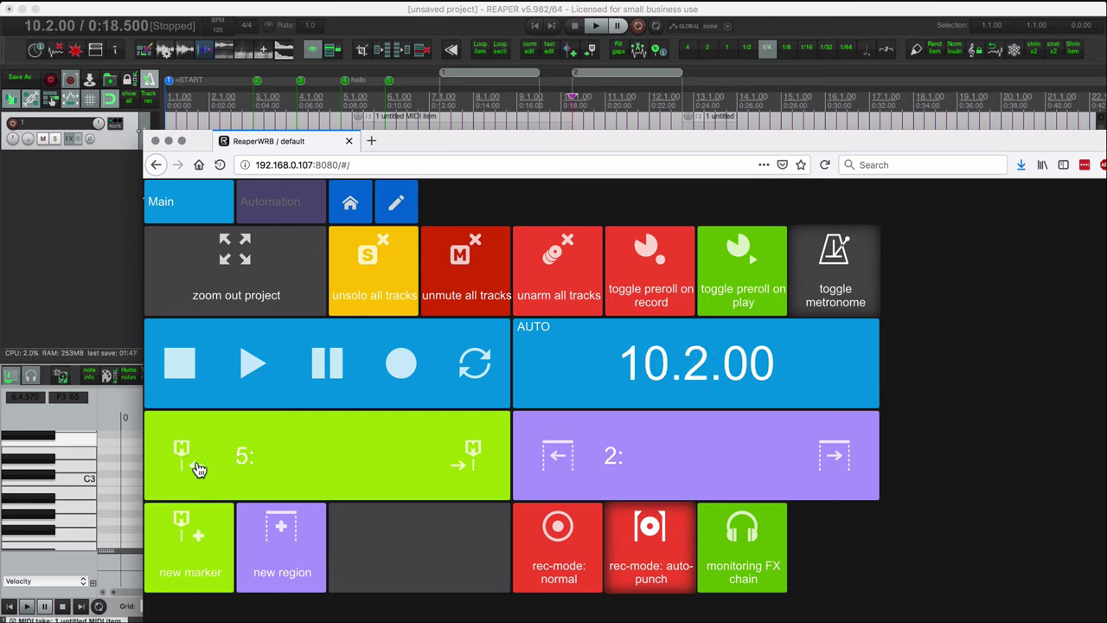
pyautogui.click(199, 469)
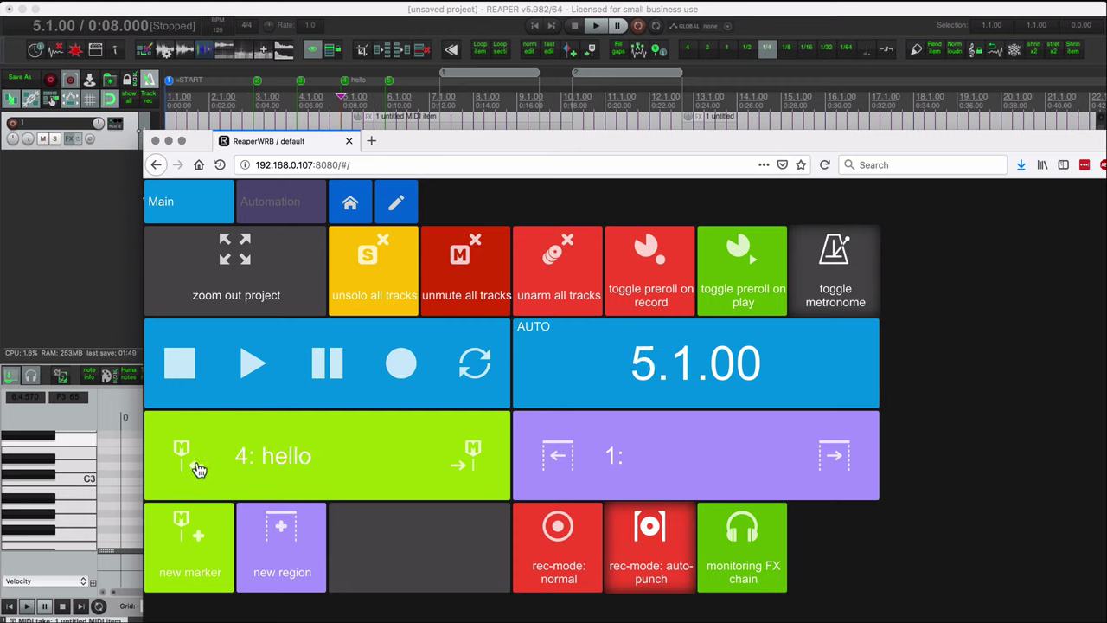
# Maximize the browser, add a new tab, and insert a Sel. Tracks Nudge / Mute / Solo block
pyautogui.doubleClick(464, 150)
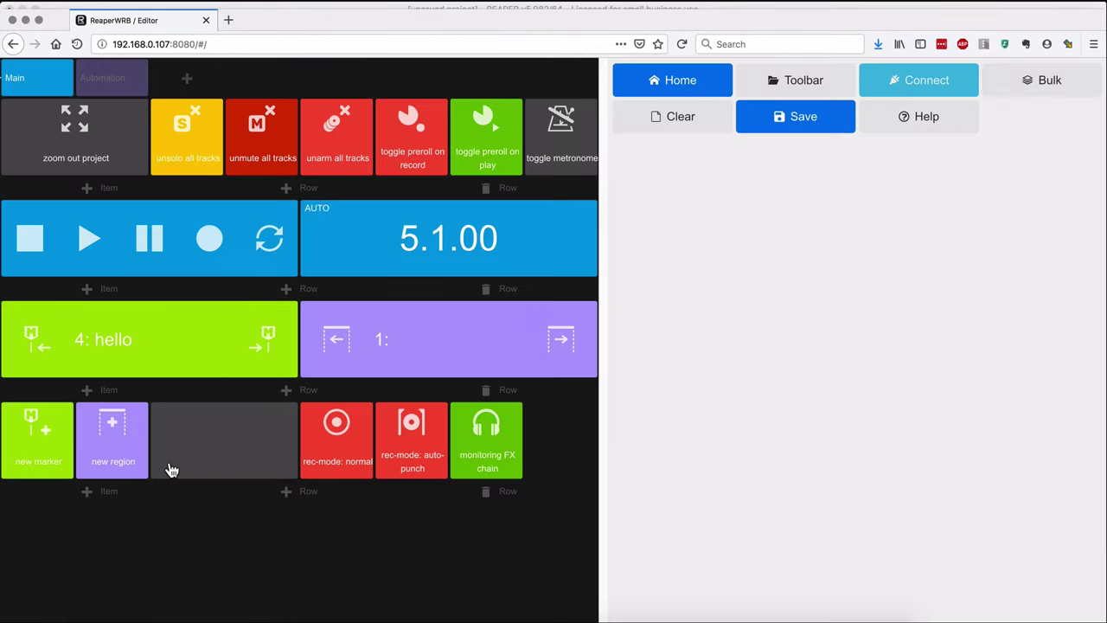
pyautogui.click(187, 78)
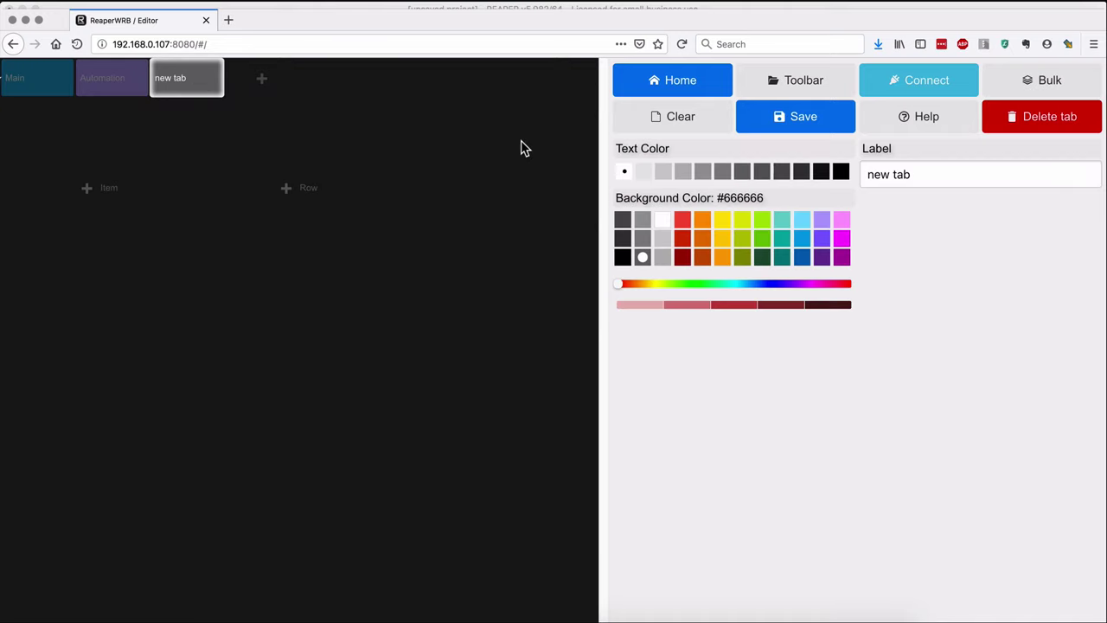
pyautogui.click(119, 201)
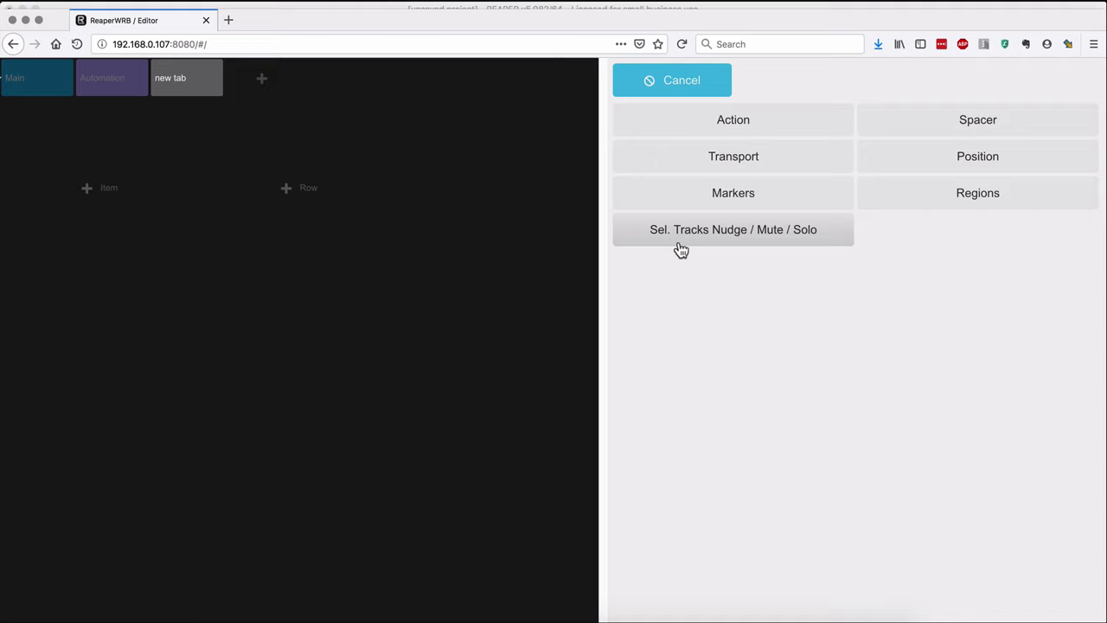
pyautogui.click(718, 232)
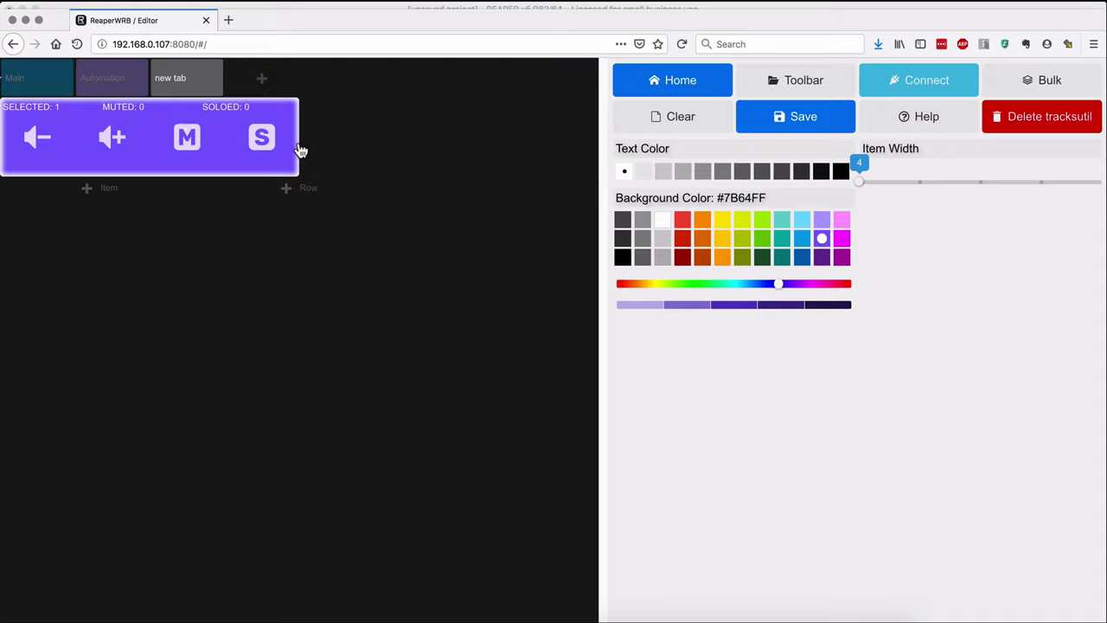
# Give the block a lime #A4DD00 background, black text and icons, and item width 8
pyautogui.click(702, 239)
pyautogui.click(702, 219)
pyautogui.click(763, 220)
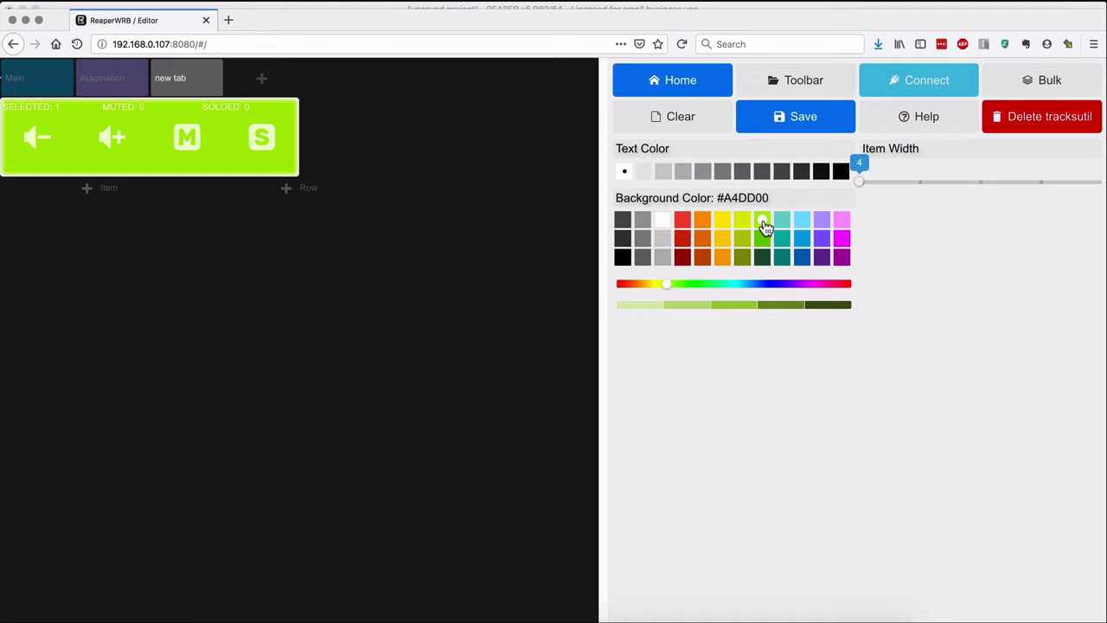
pyautogui.click(841, 174)
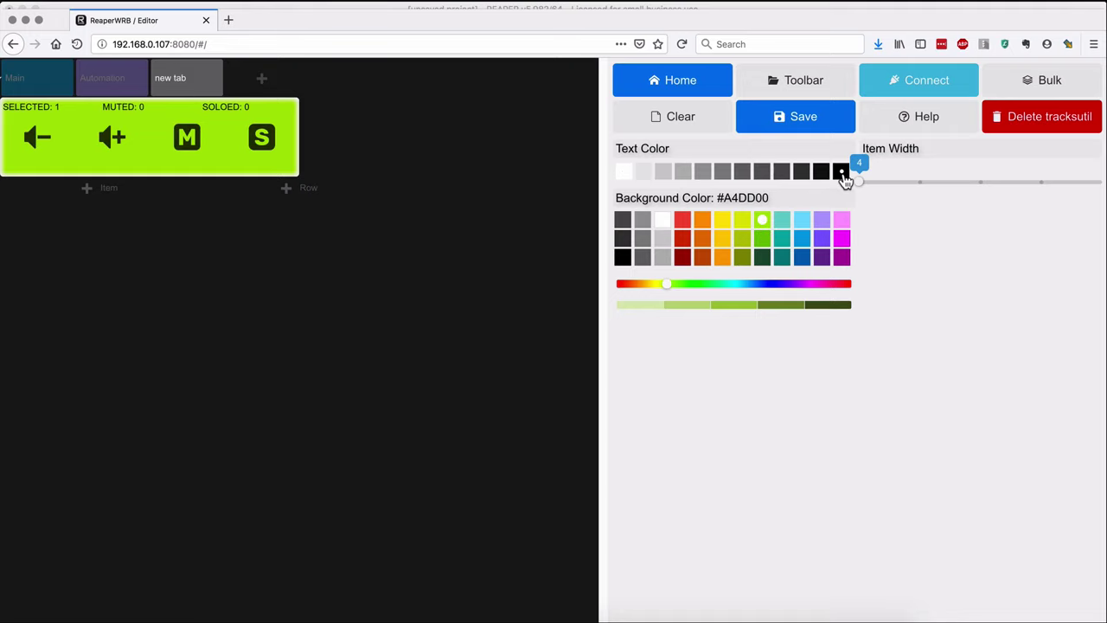
pyautogui.click(827, 177)
pyautogui.moveTo(863, 187); pyautogui.dragTo(1097, 199)
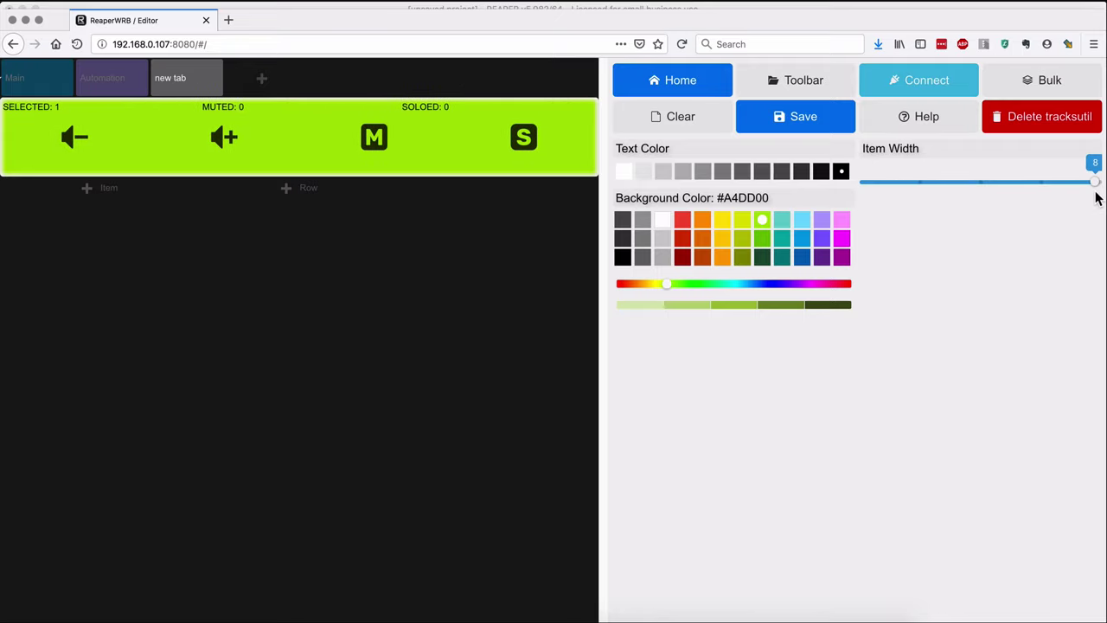
pyautogui.click(128, 198)
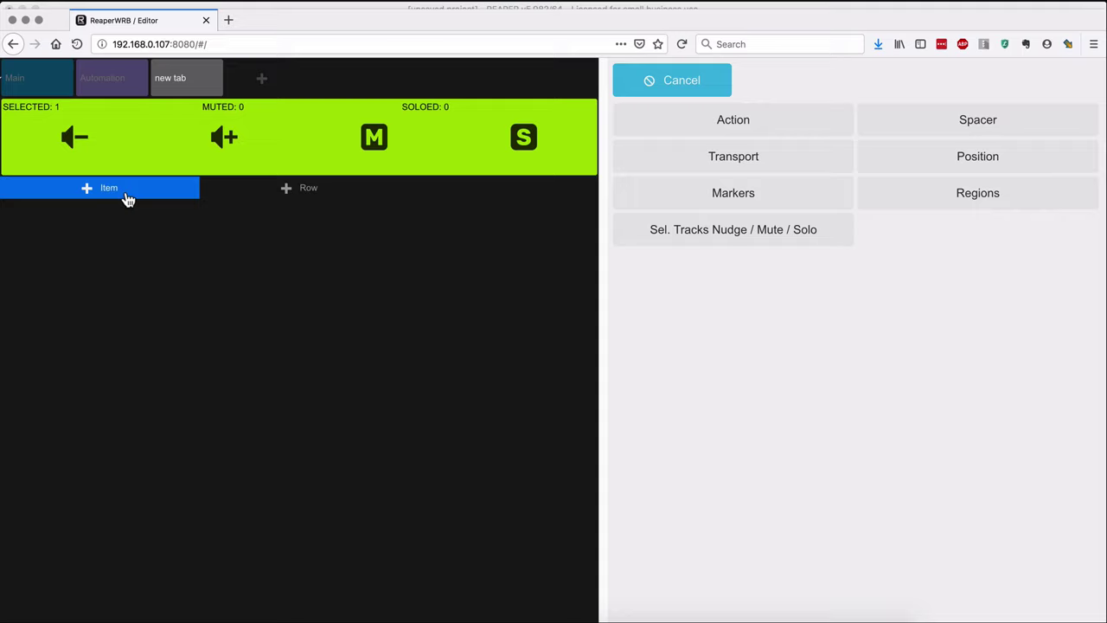
# Add an action button assigned to Toggle record arm, with a record-circle icon
pyautogui.click(709, 134)
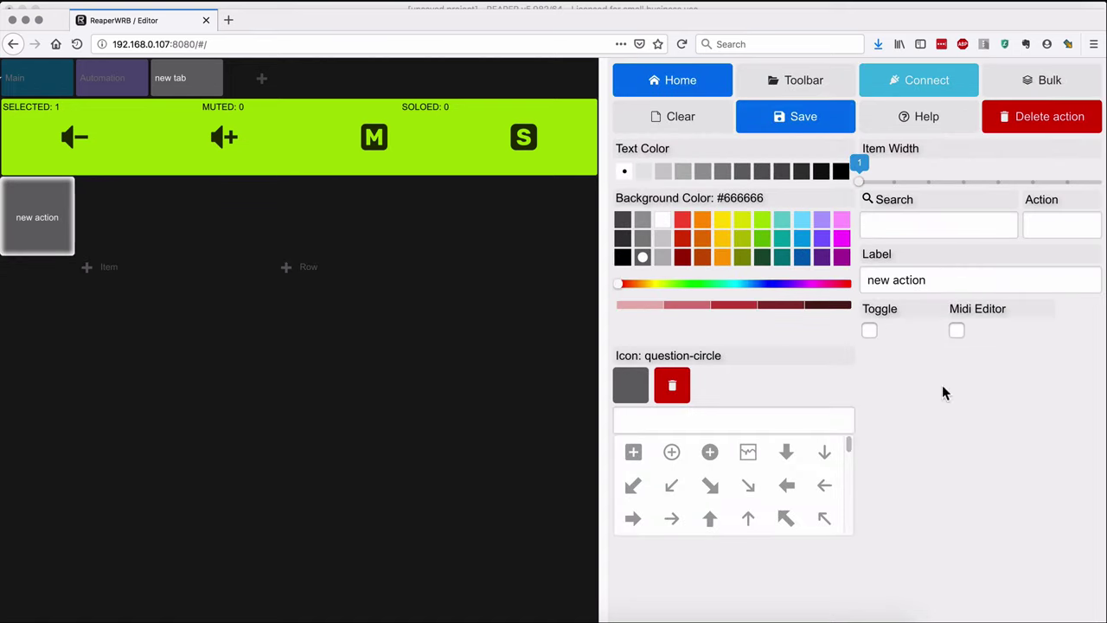
pyautogui.click(934, 232)
pyautogui.write('record')
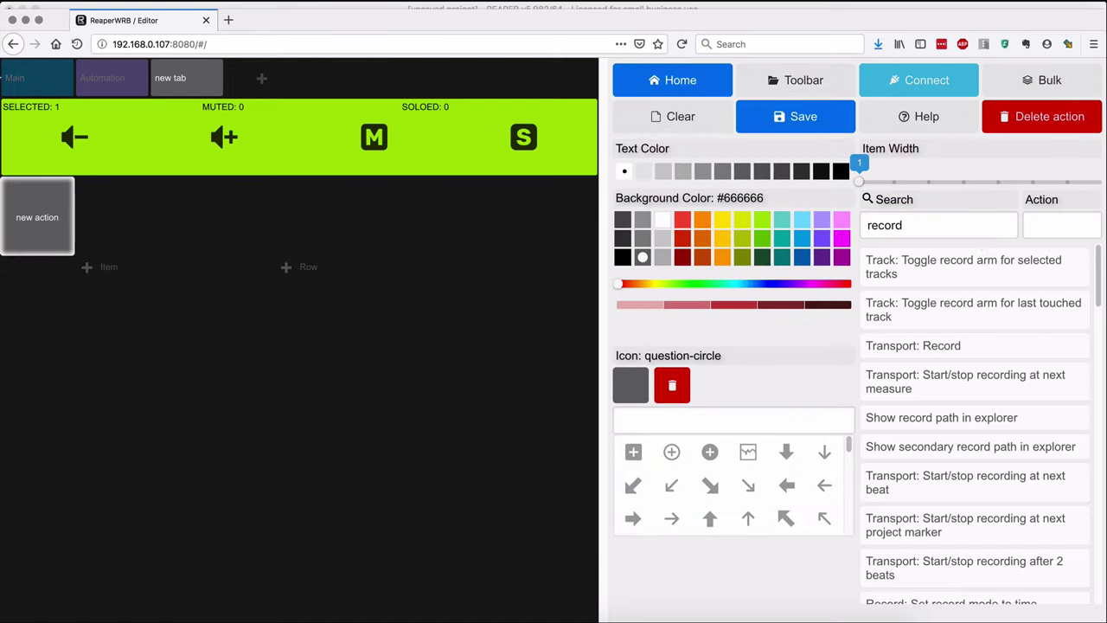
pyautogui.click(969, 285)
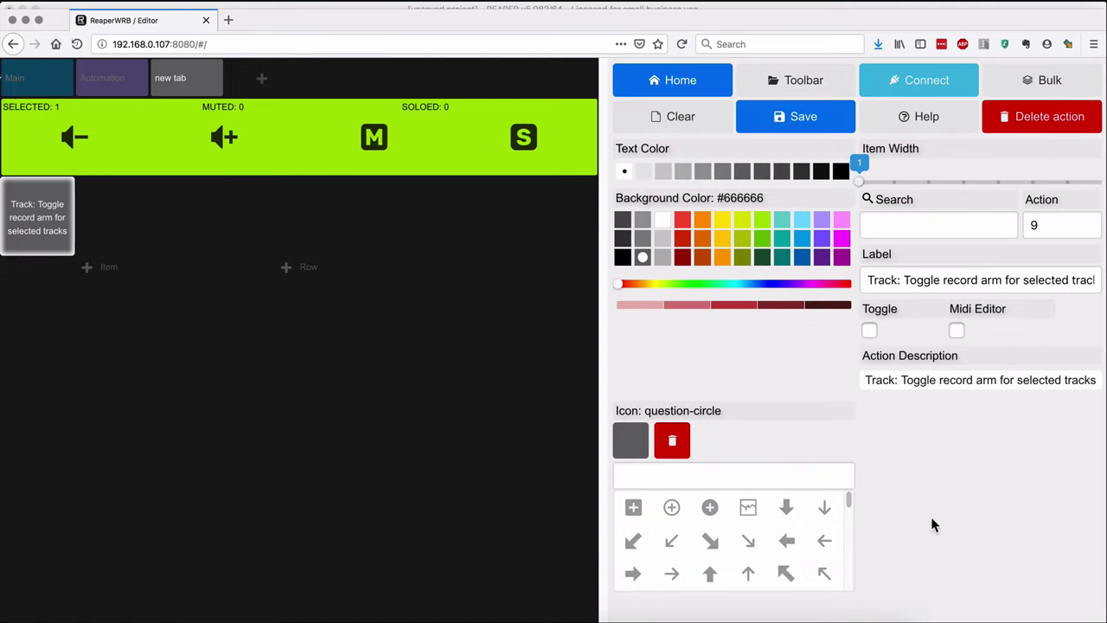
pyautogui.click(772, 475)
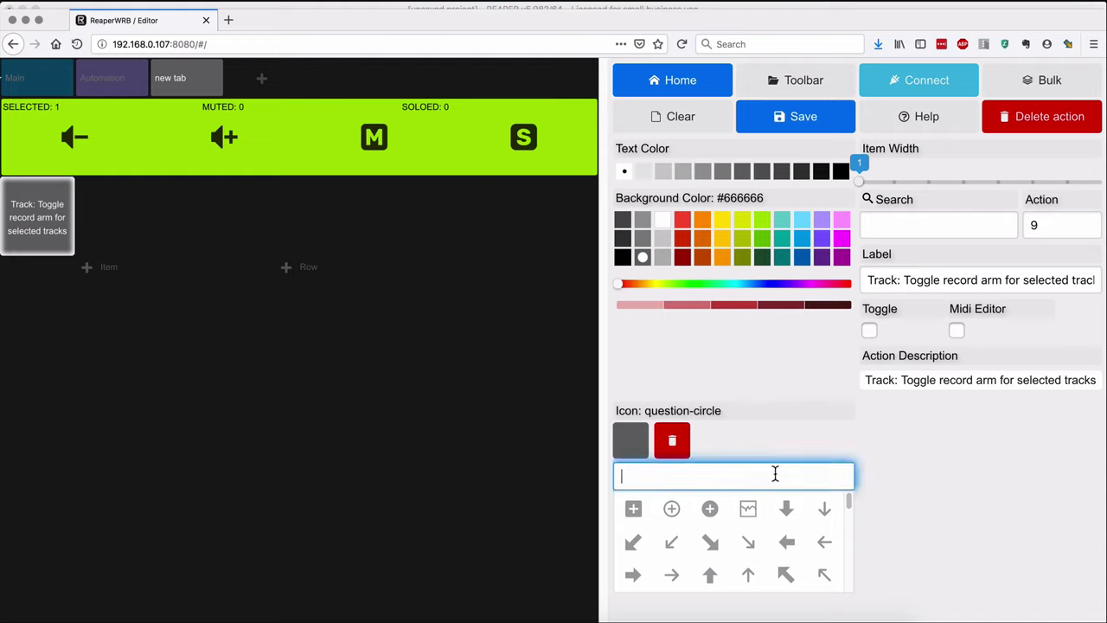
pyautogui.write('rec')
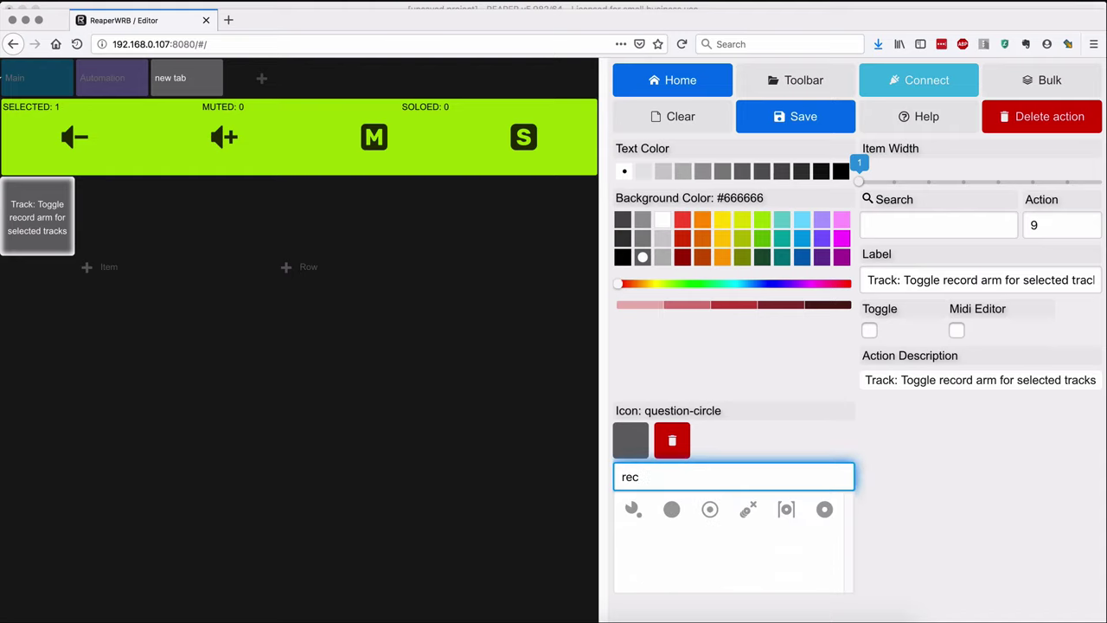
pyautogui.click(709, 514)
# Make it a toggle with a filled record icon, red background, labelled 'record arm'
pyautogui.click(869, 331)
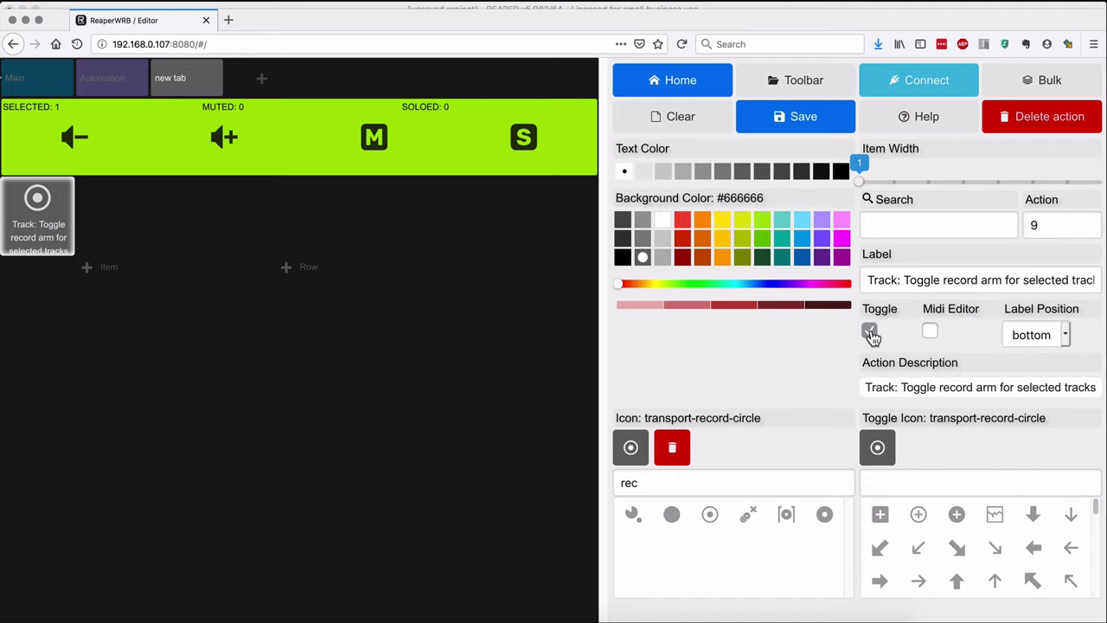
pyautogui.click(911, 481)
pyautogui.write('rec')
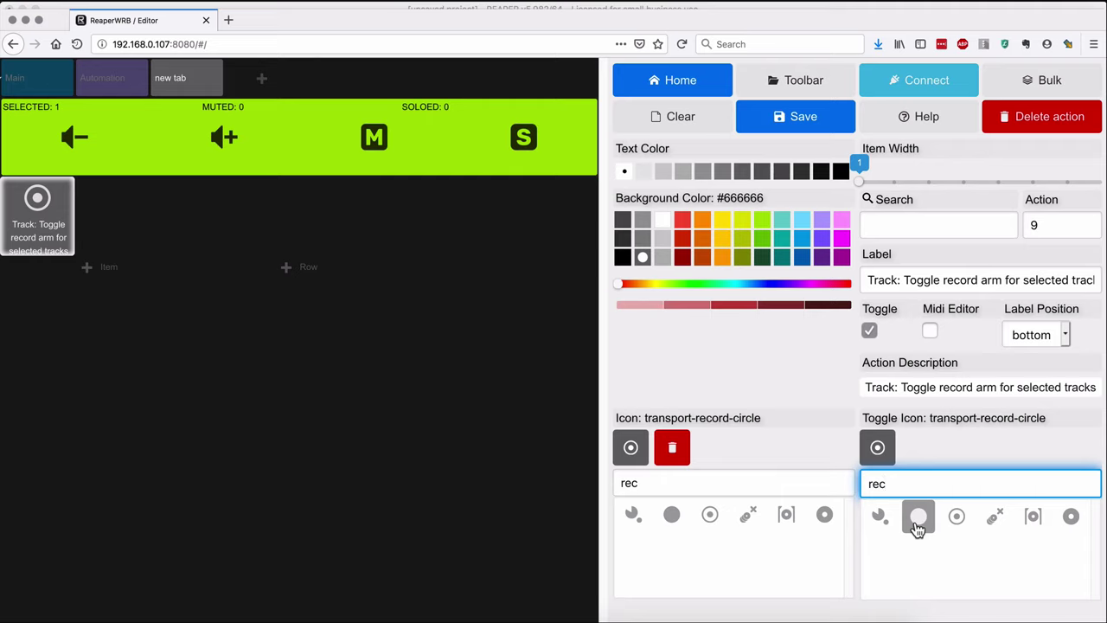
pyautogui.click(919, 517)
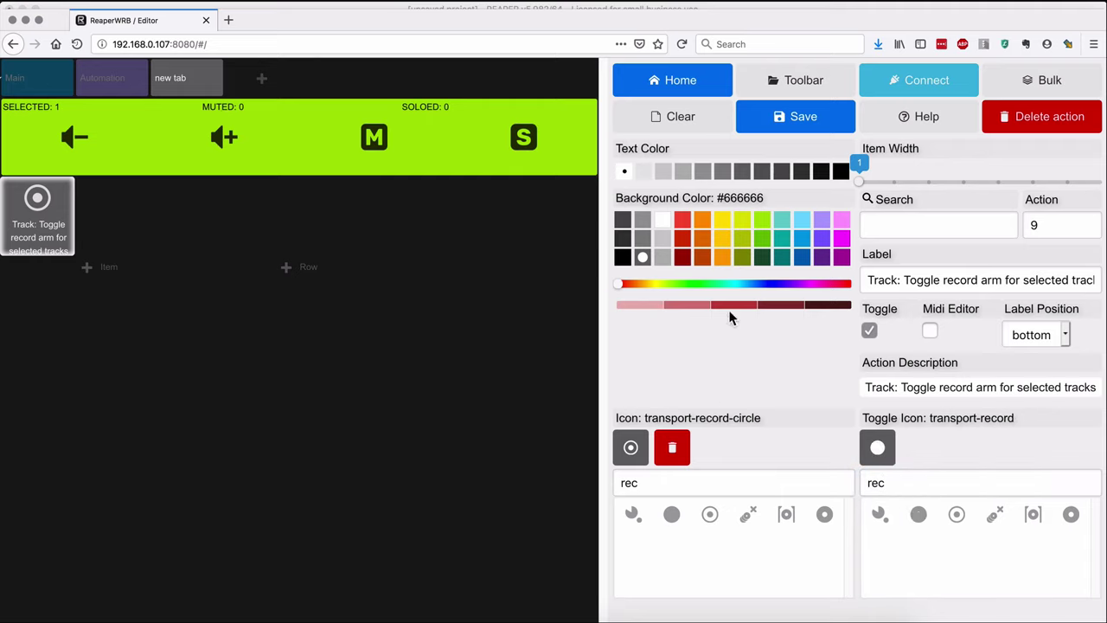
pyautogui.click(683, 242)
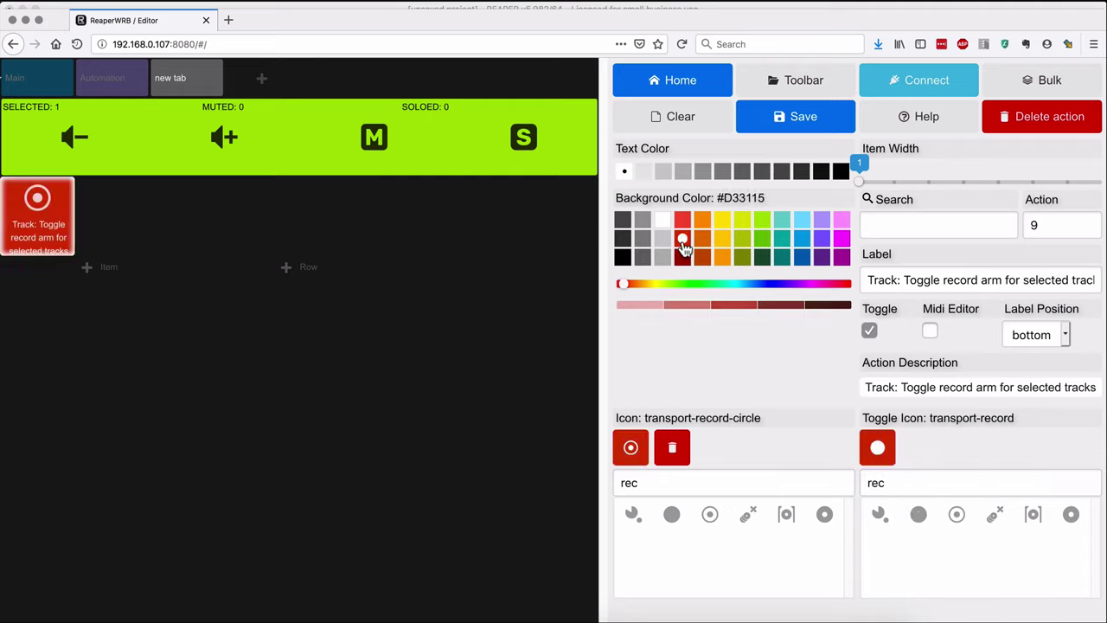
pyautogui.tripleClick(979, 279)
pyautogui.write('record ')
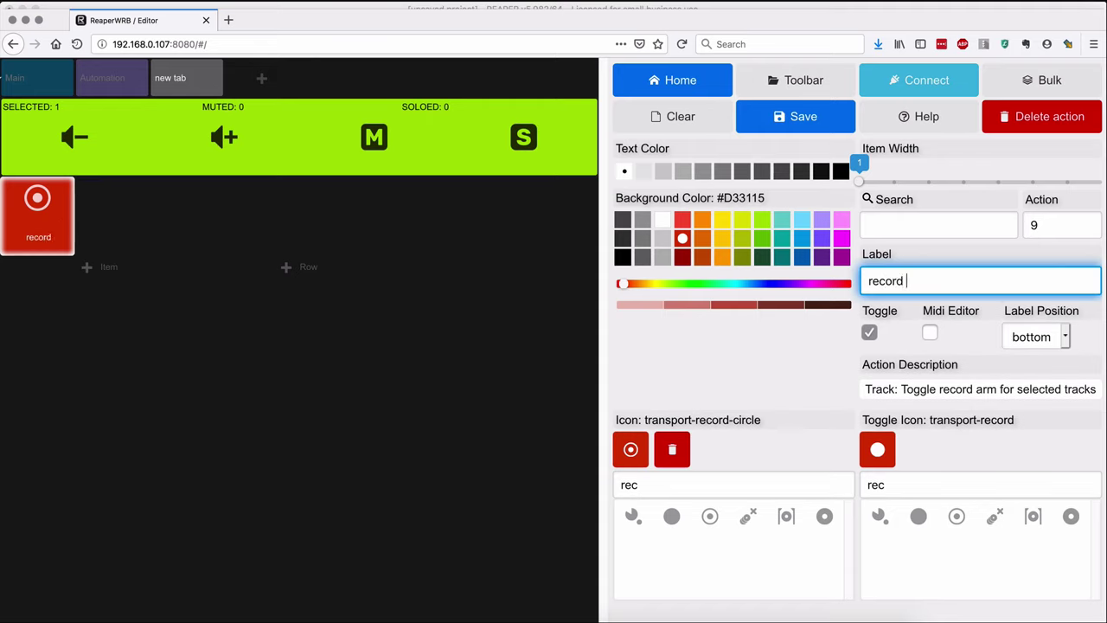
pyautogui.write('arm')
pyautogui.click(782, 359)
# Add a Track: Go to previous track button with an arrow-up icon
pyautogui.click(124, 275)
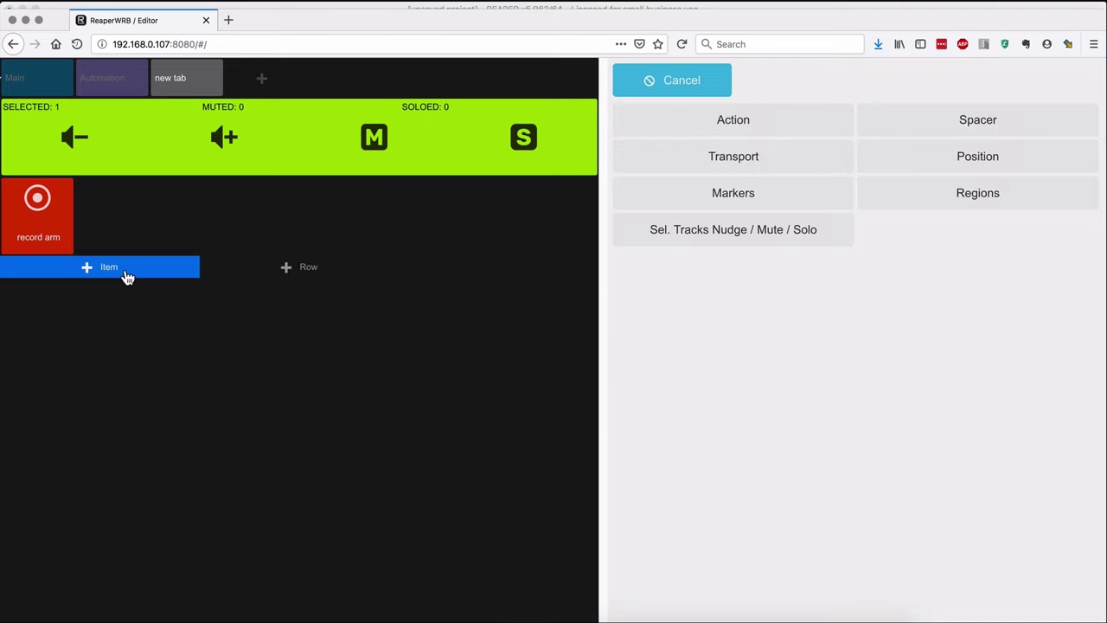
pyautogui.click(786, 136)
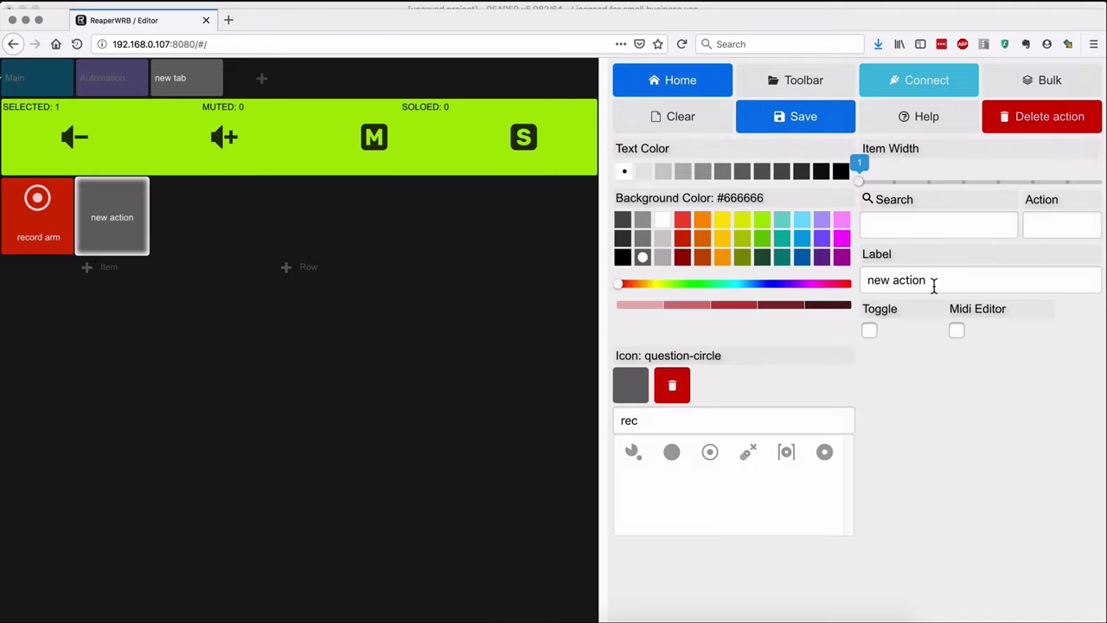
pyautogui.click(945, 223)
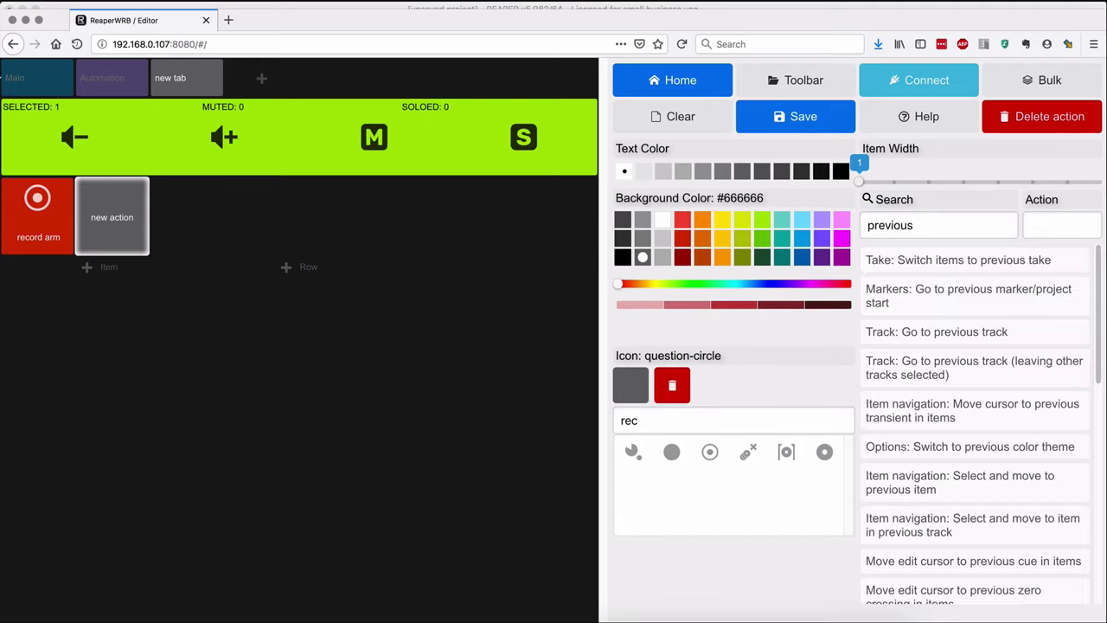
pyautogui.click(978, 335)
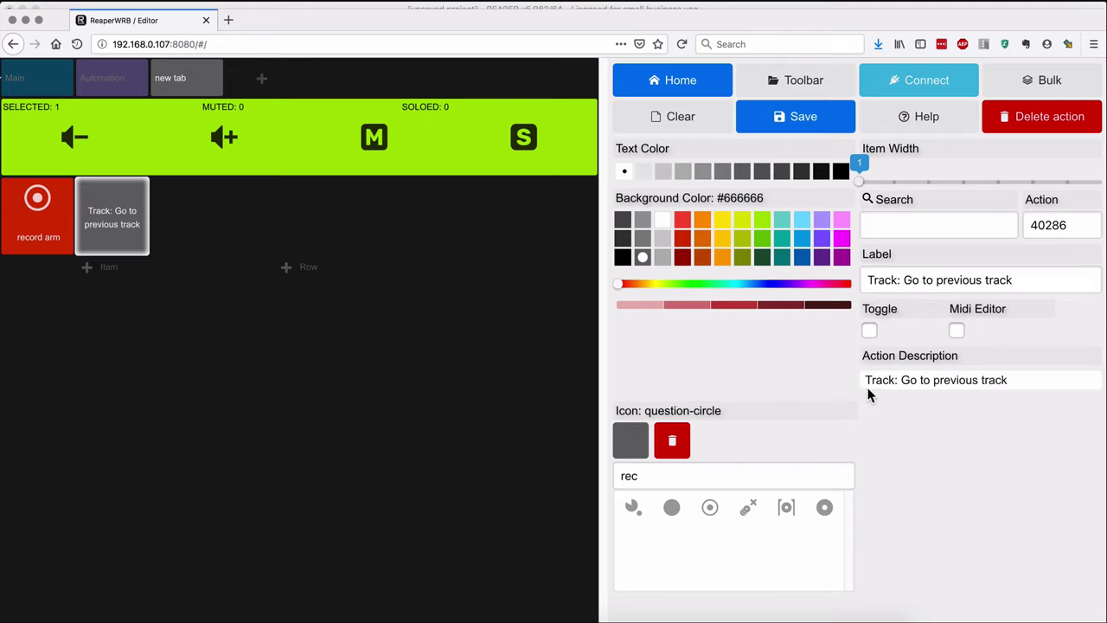
pyautogui.doubleClick(783, 483)
pyautogui.write('arro')
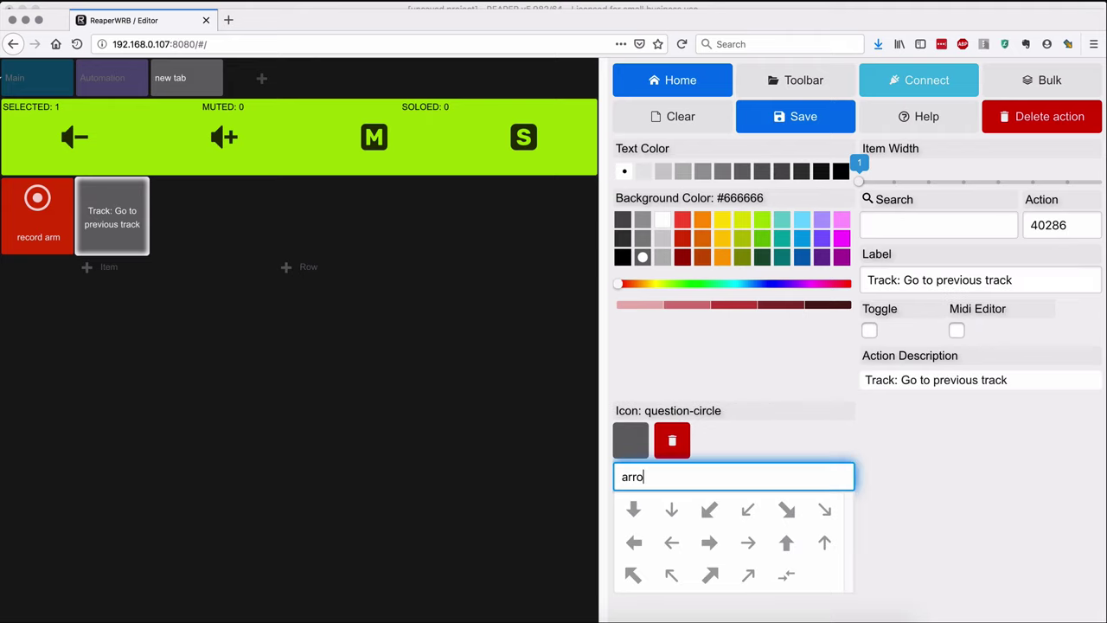
pyautogui.click(788, 548)
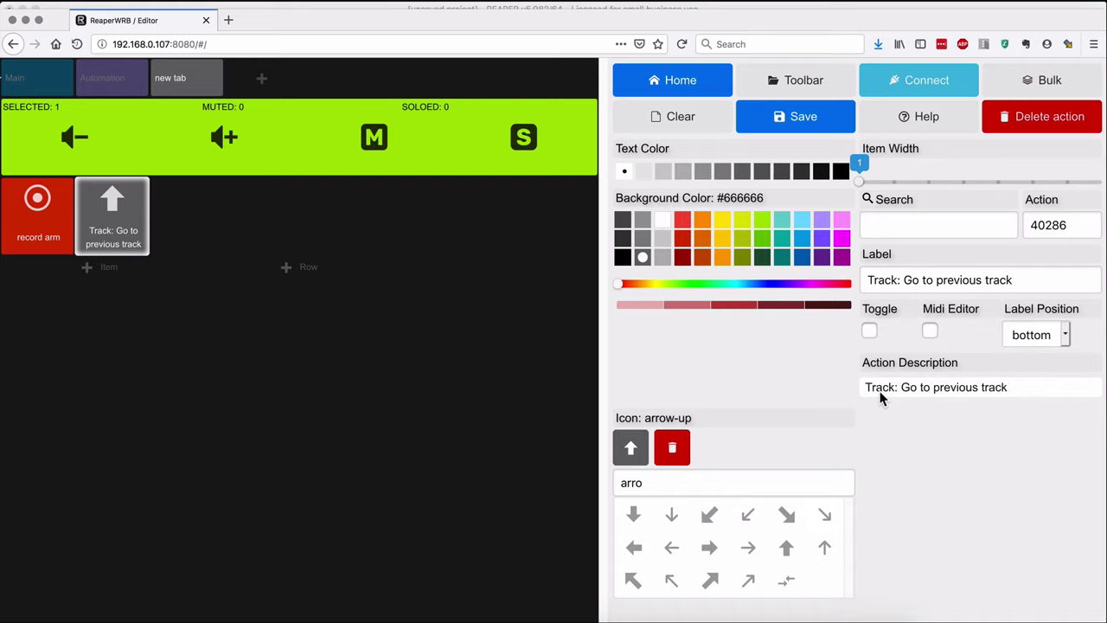
# Add a Track: Go to next track button with an arrow-down icon
pyautogui.click(164, 271)
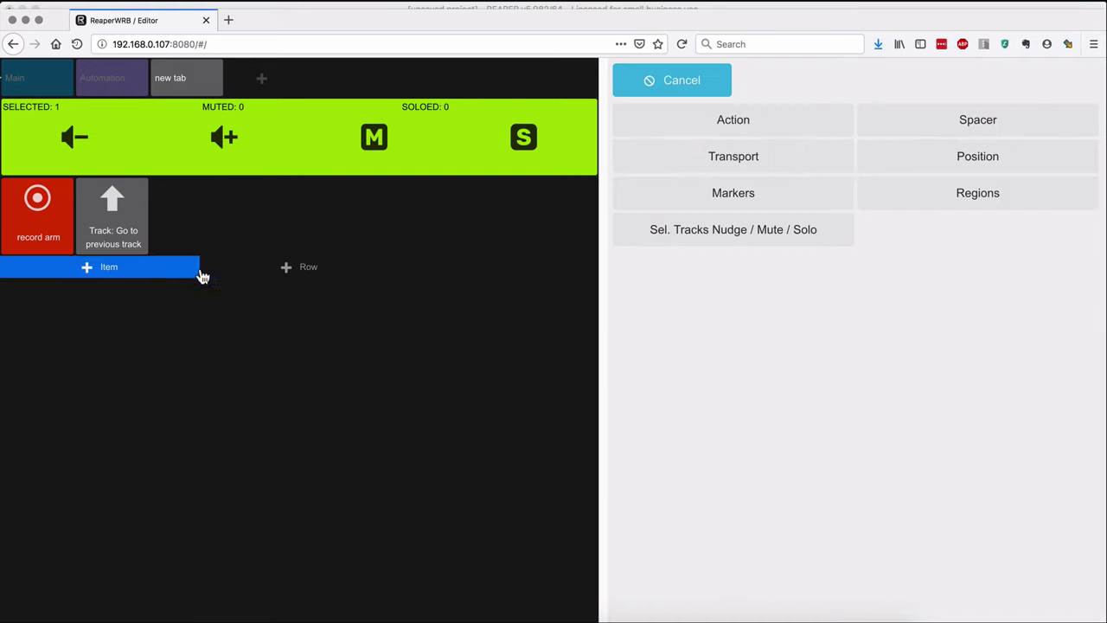
pyautogui.click(732, 121)
pyautogui.click(915, 222)
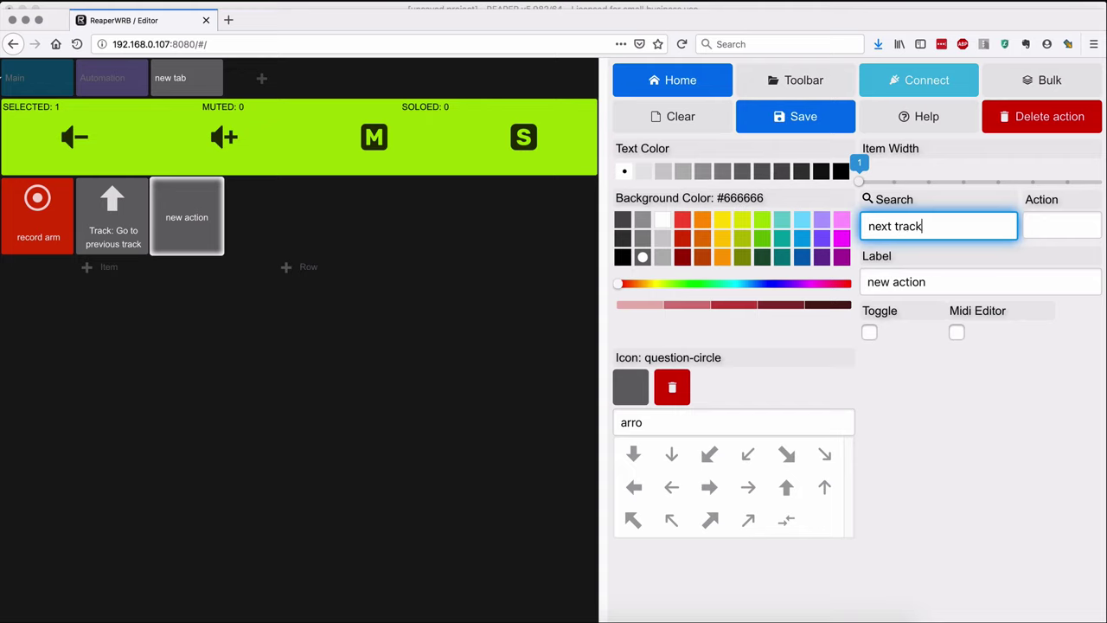
pyautogui.click(962, 265)
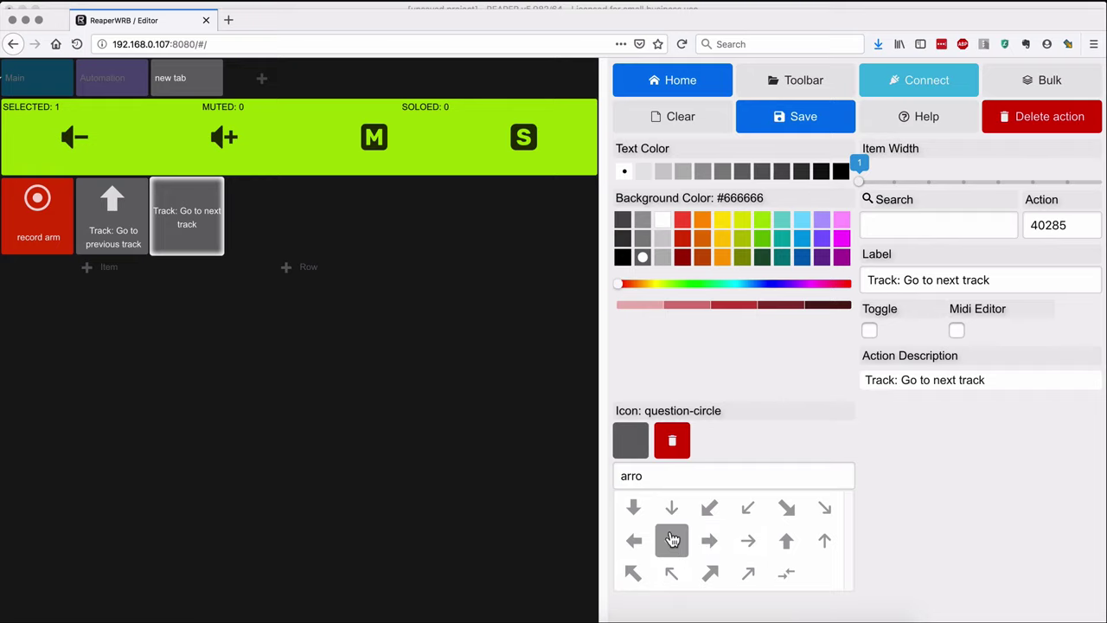
pyautogui.click(640, 509)
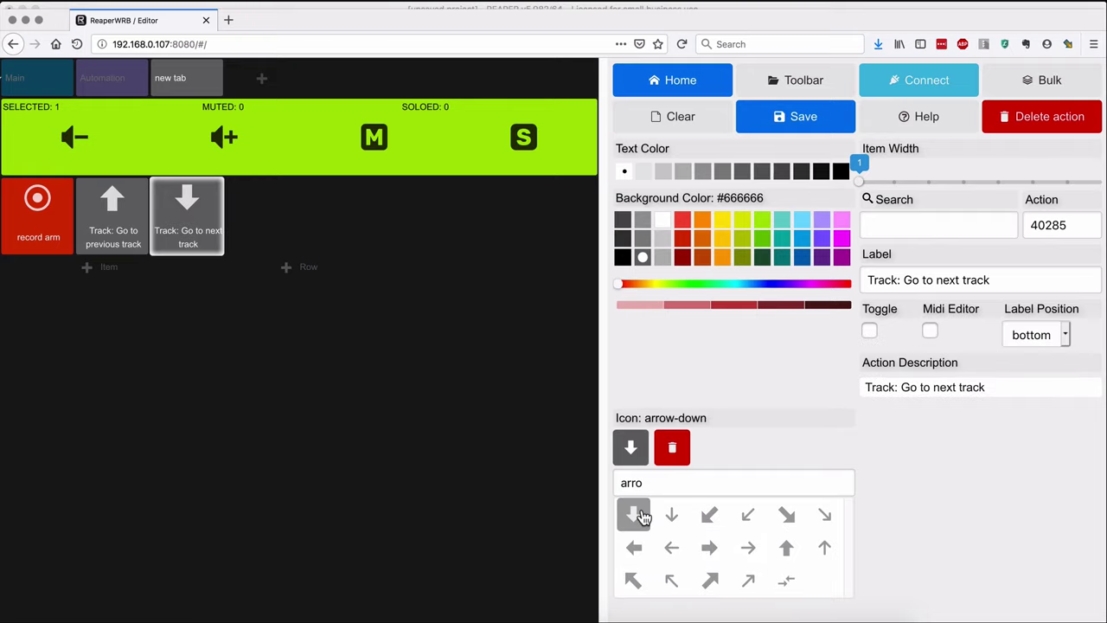
pyautogui.click(1050, 80)
# Give both track-navigation buttons a yellow background with black text in Bulk mode
pyautogui.click(121, 217)
pyautogui.click(207, 222)
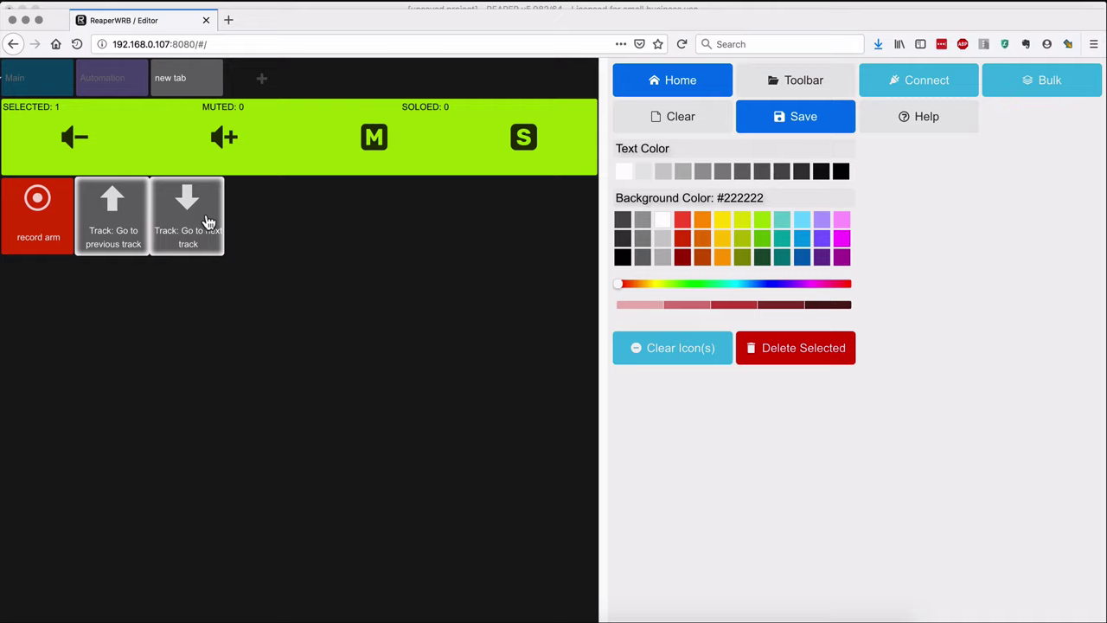
pyautogui.click(723, 243)
pyautogui.click(841, 171)
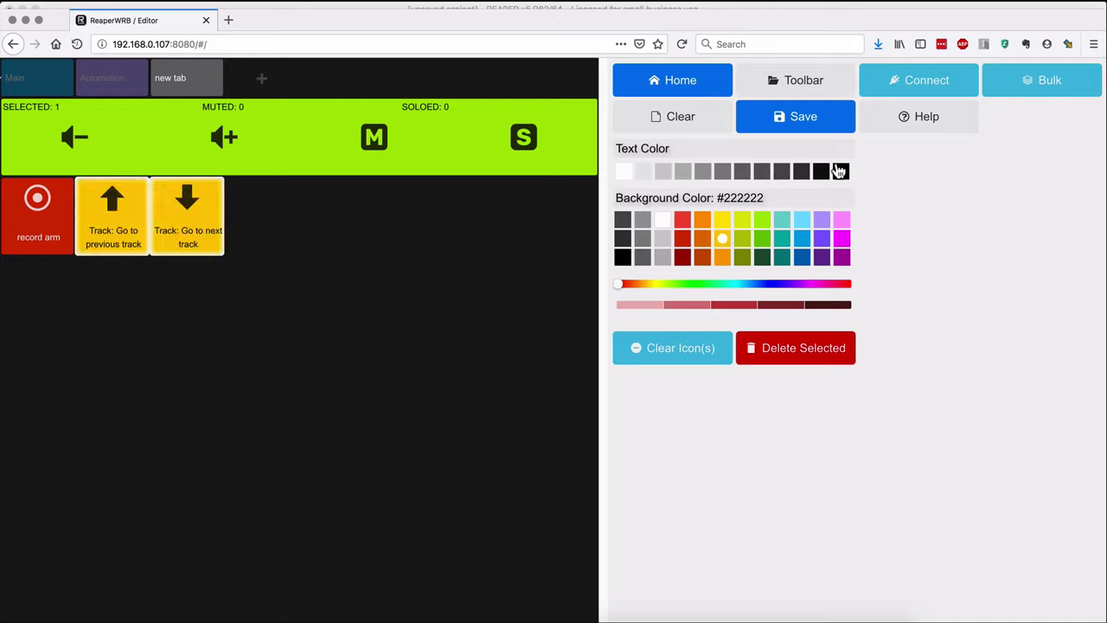
pyautogui.click(1043, 82)
# Add a blue Track: Insert new track button with a plus icon
pyautogui.click(144, 276)
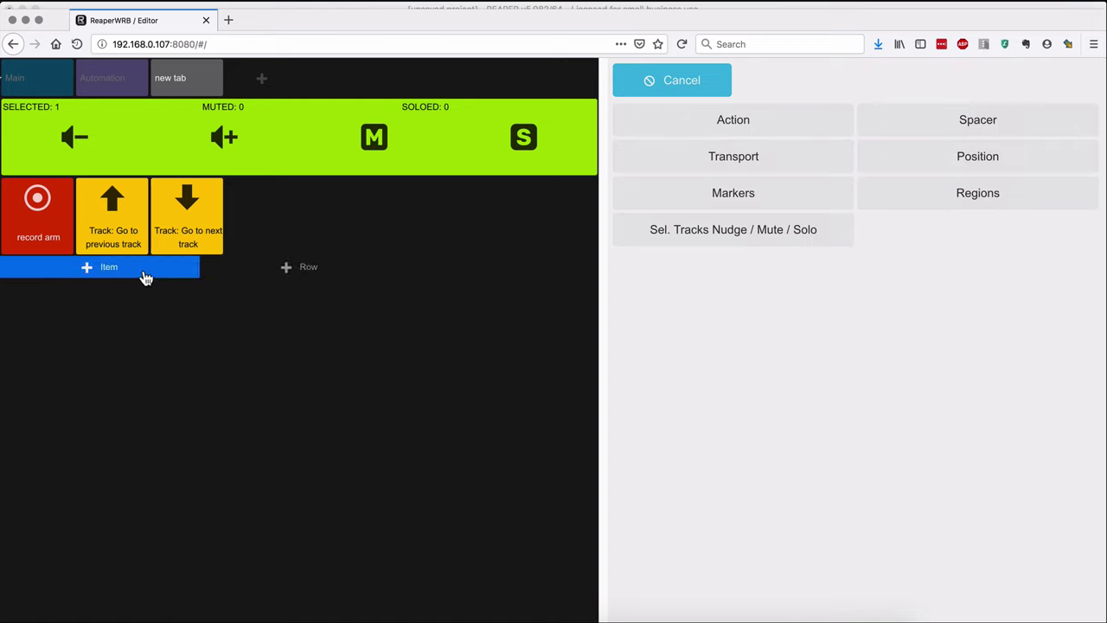
pyautogui.click(826, 129)
pyautogui.click(966, 222)
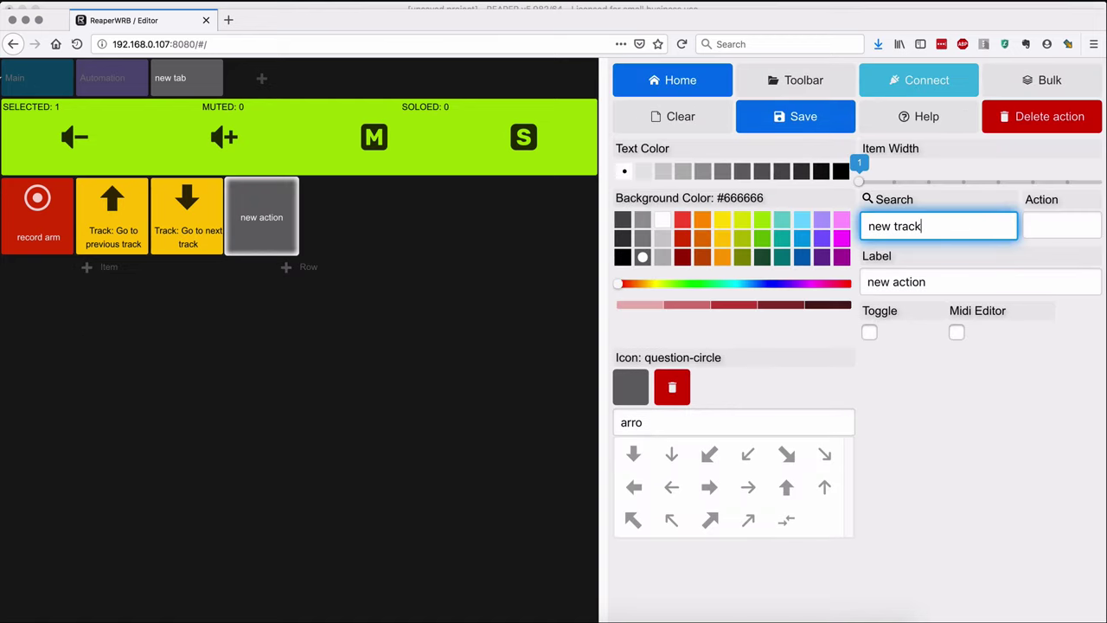
pyautogui.click(967, 261)
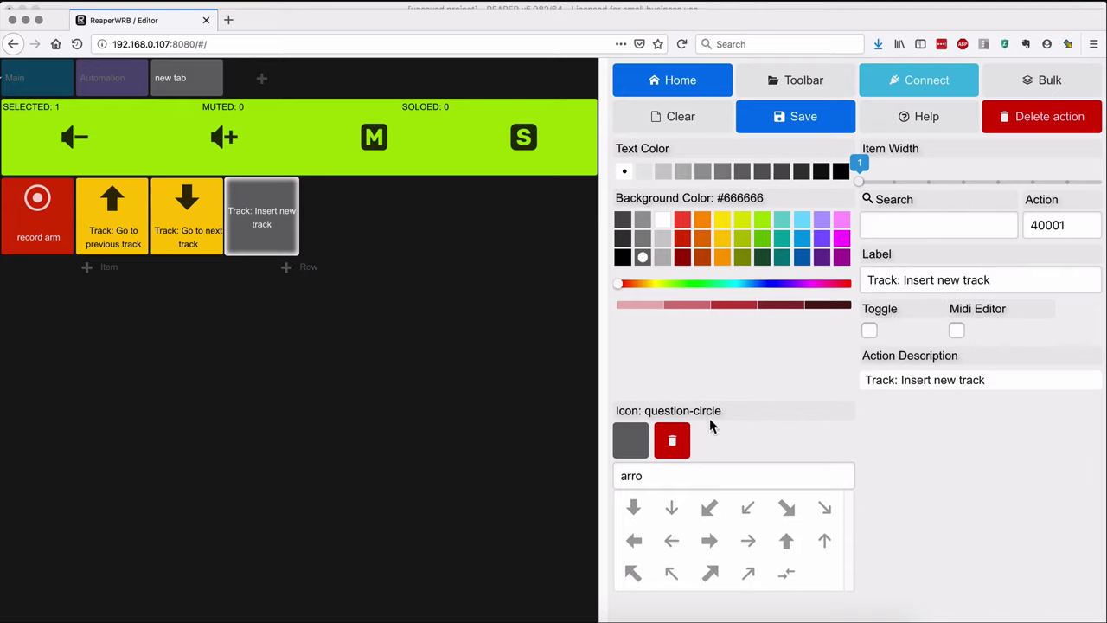
pyautogui.doubleClick(684, 477)
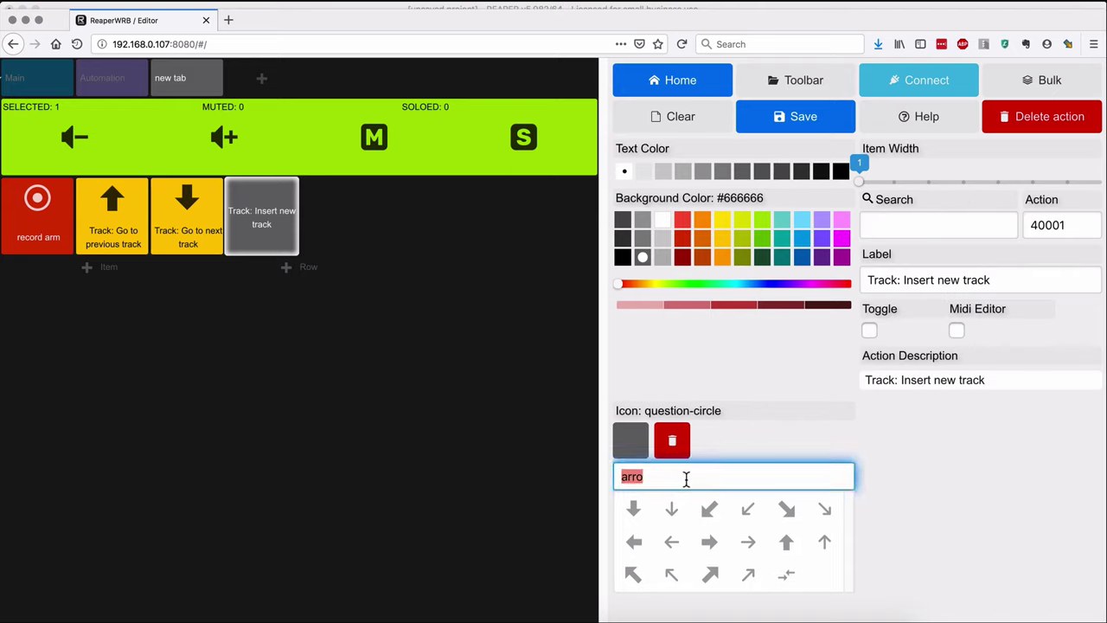
pyautogui.write('plu')
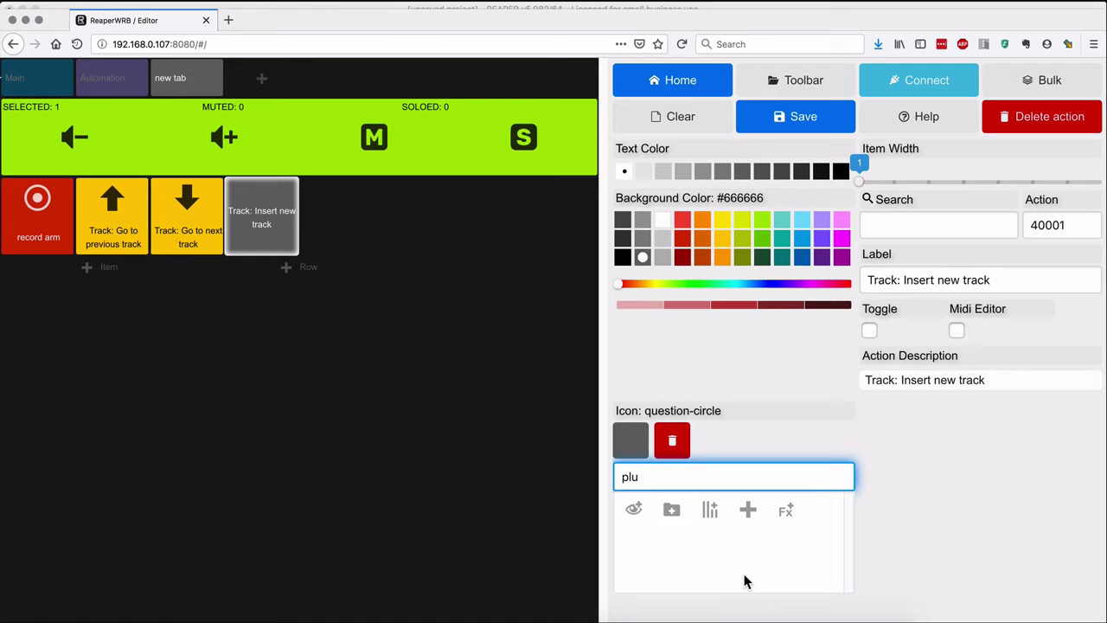
pyautogui.click(748, 510)
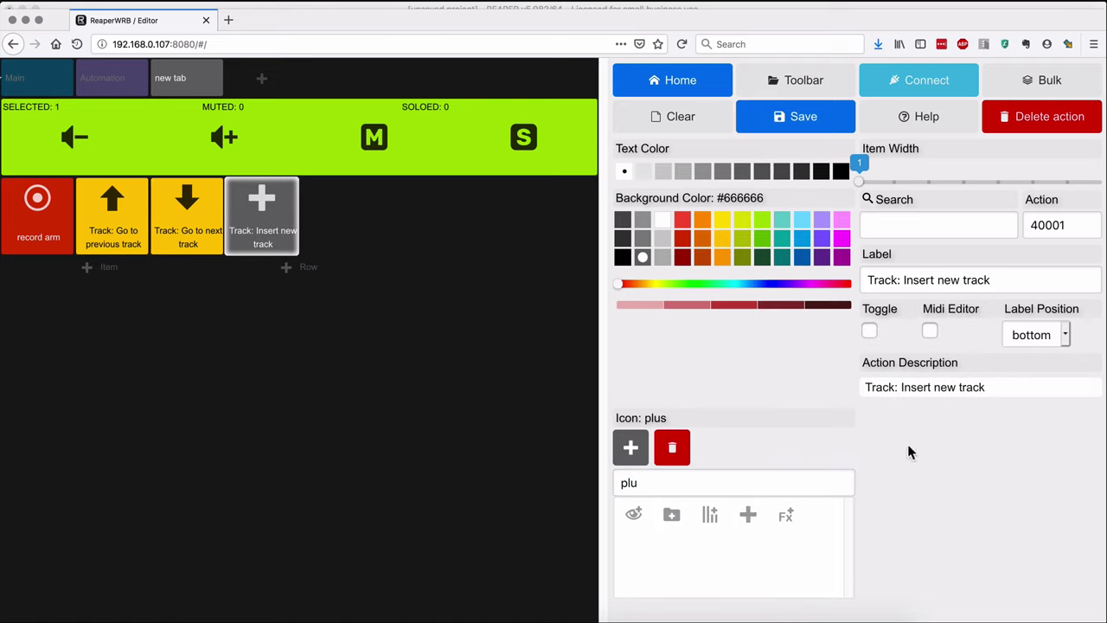
pyautogui.click(802, 241)
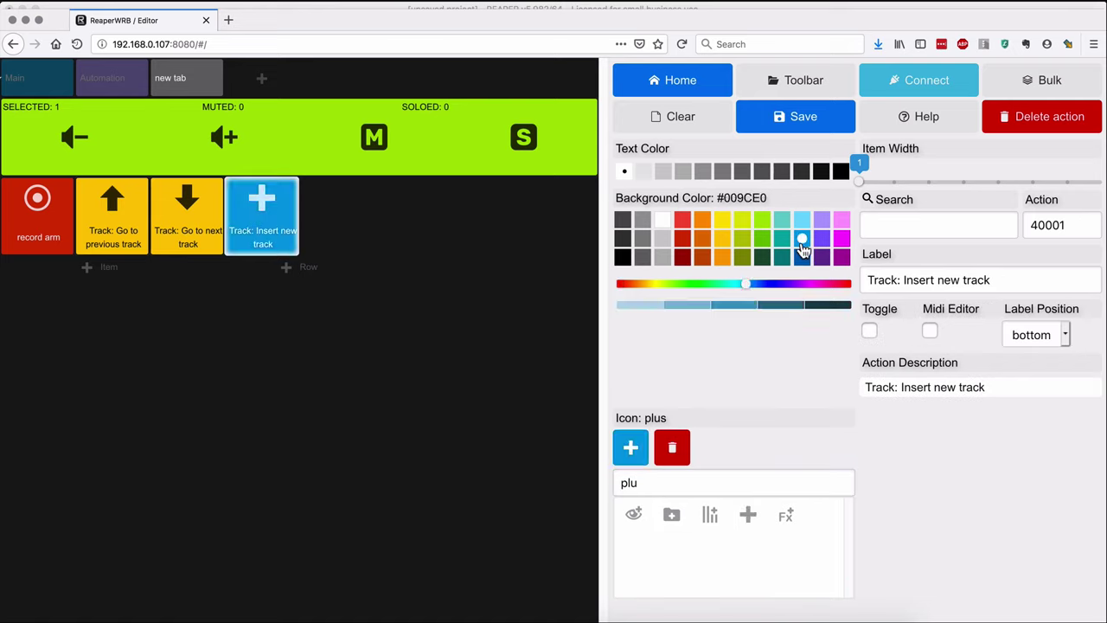
# Set the remote's Webremote Title to 'default custom'
pyautogui.click(803, 119)
pyautogui.click(781, 145)
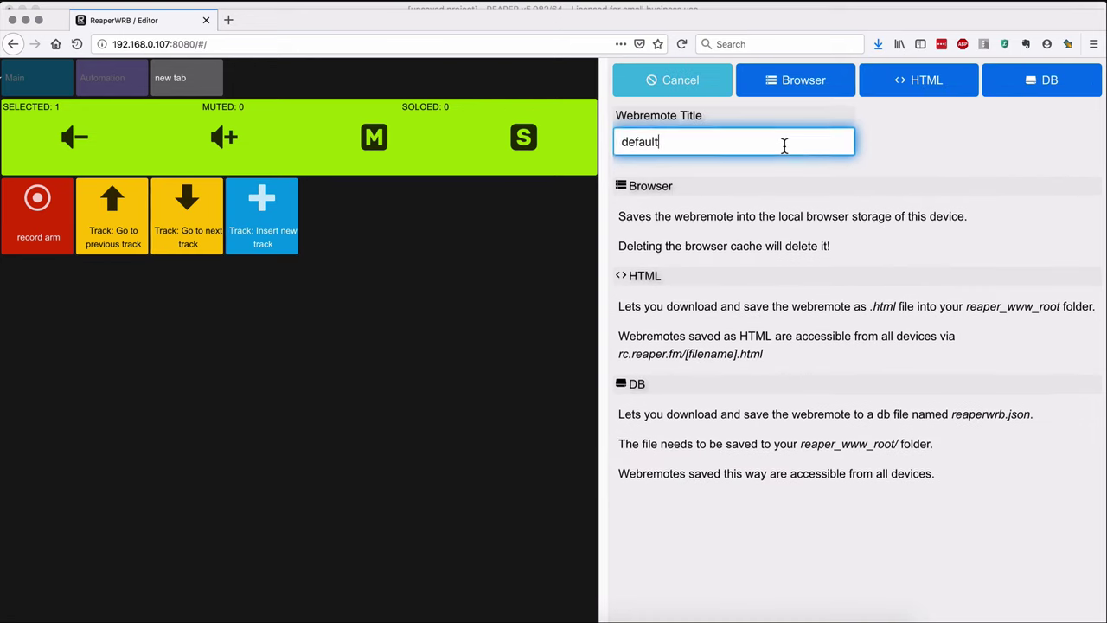
pyautogui.write('custom')
# Save the remote as reaperwrb.json in reaper_www_root, replacing the existing file
pyautogui.click(1047, 80)
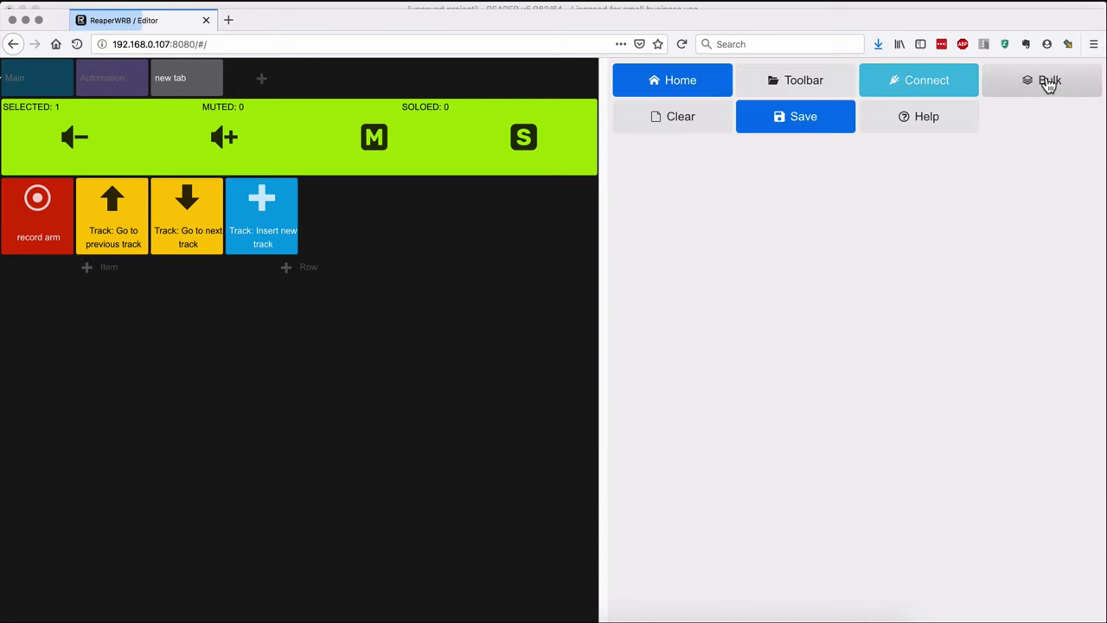
pyautogui.click(514, 334)
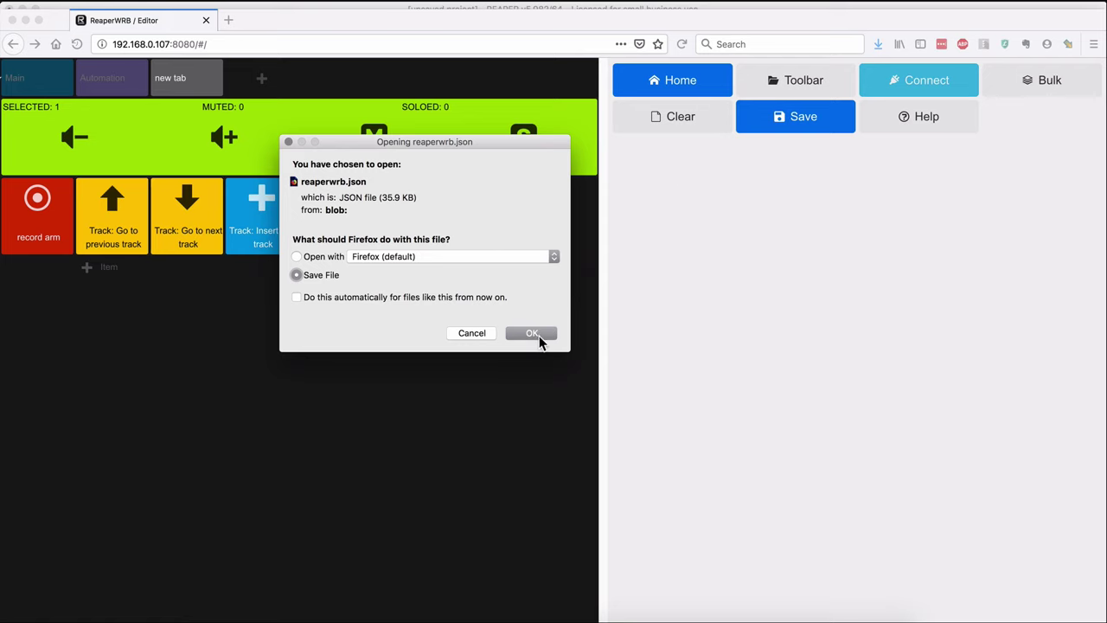
pyautogui.click(538, 339)
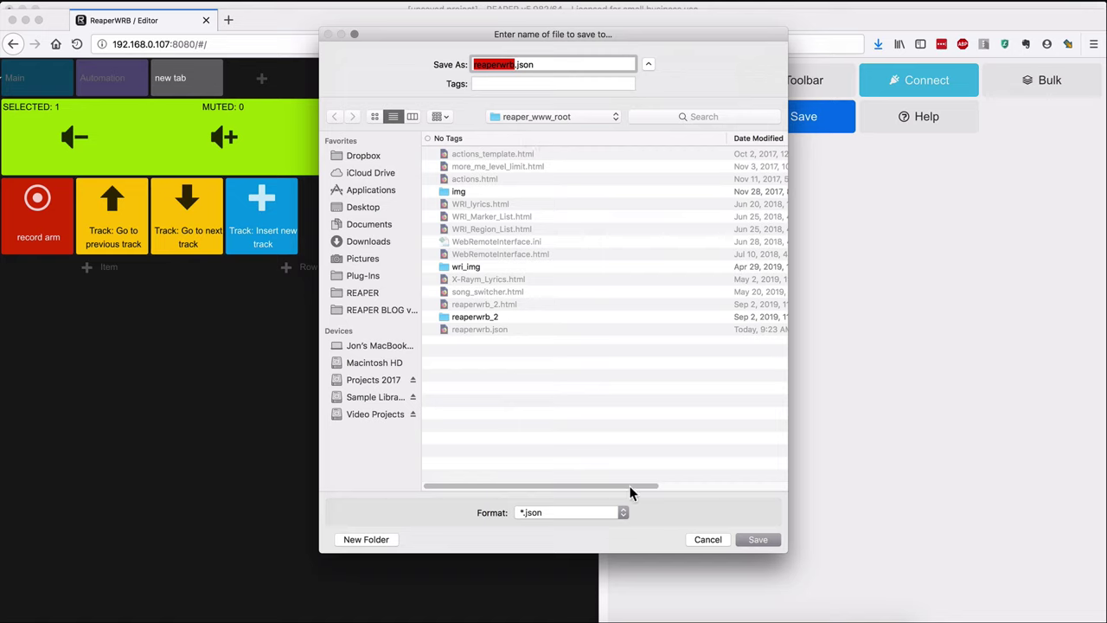
pyautogui.click(758, 539)
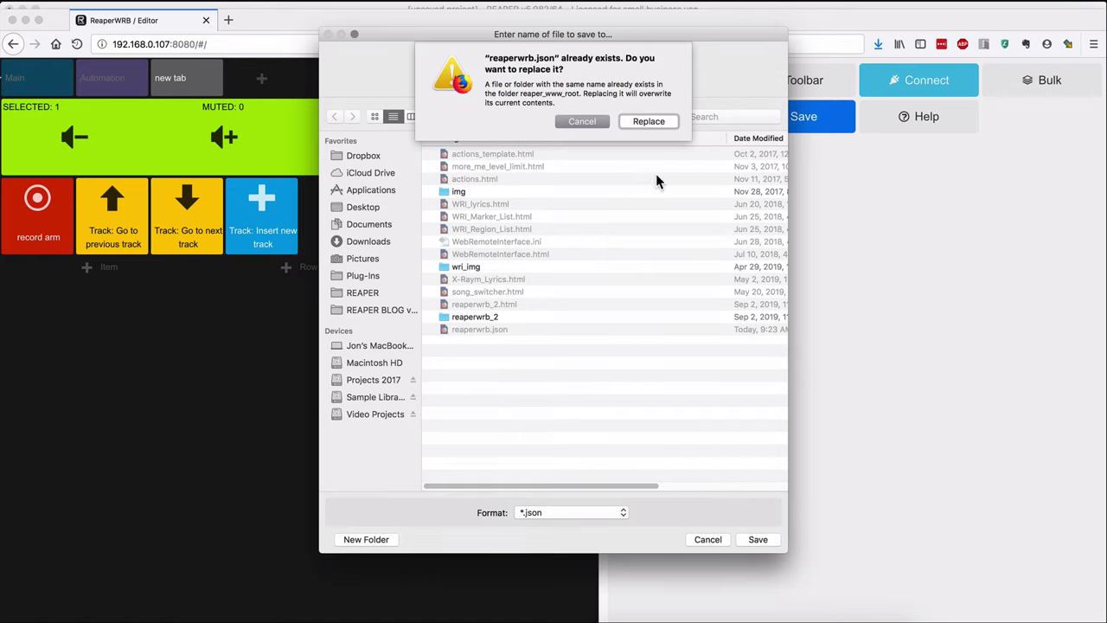
pyautogui.click(665, 119)
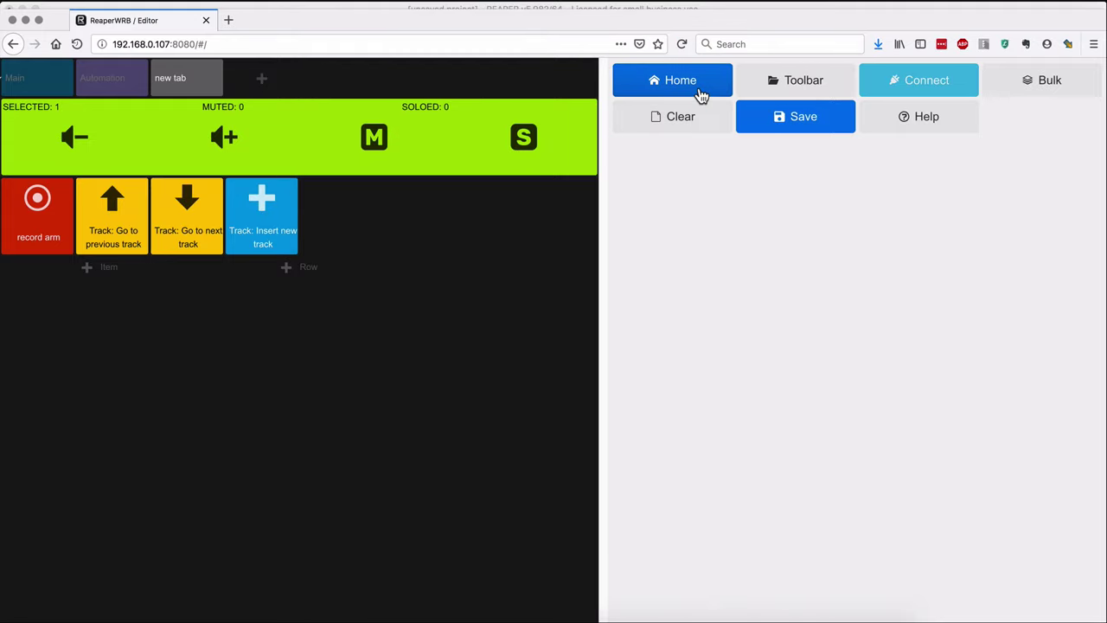
# Load the 'default custom' remote from Home and show its 'new tab' track tiles
pyautogui.click(700, 94)
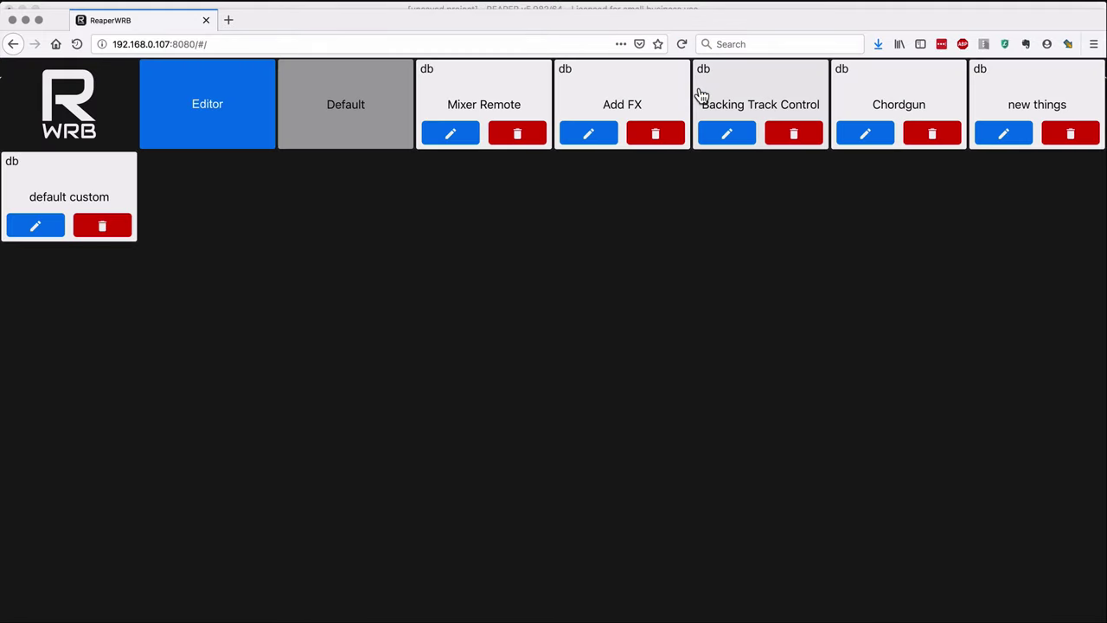
pyautogui.click(86, 113)
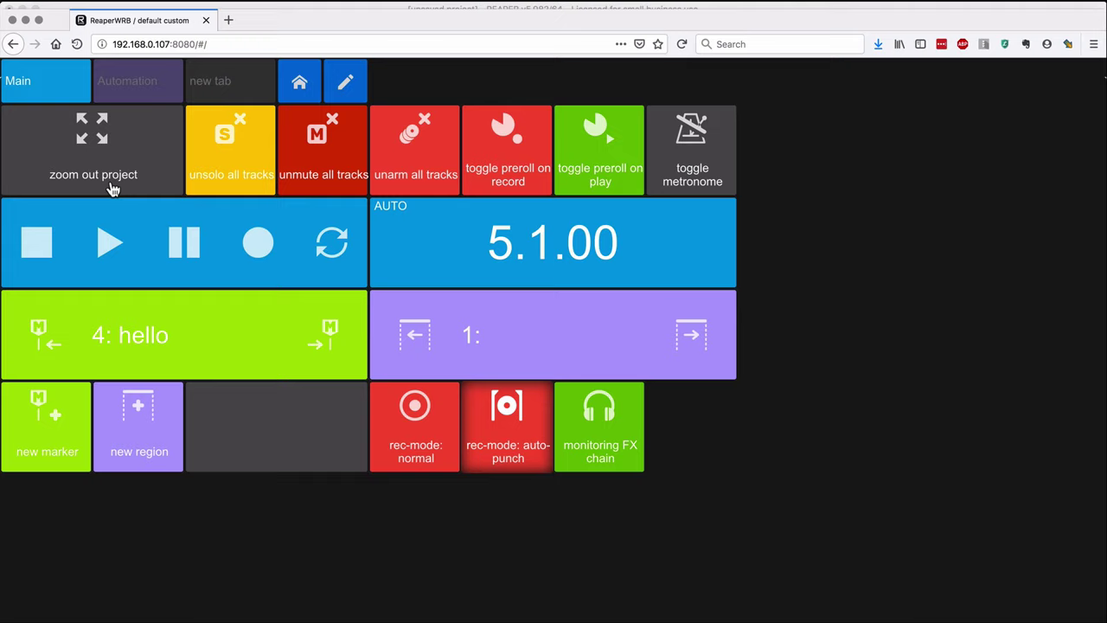
pyautogui.click(248, 95)
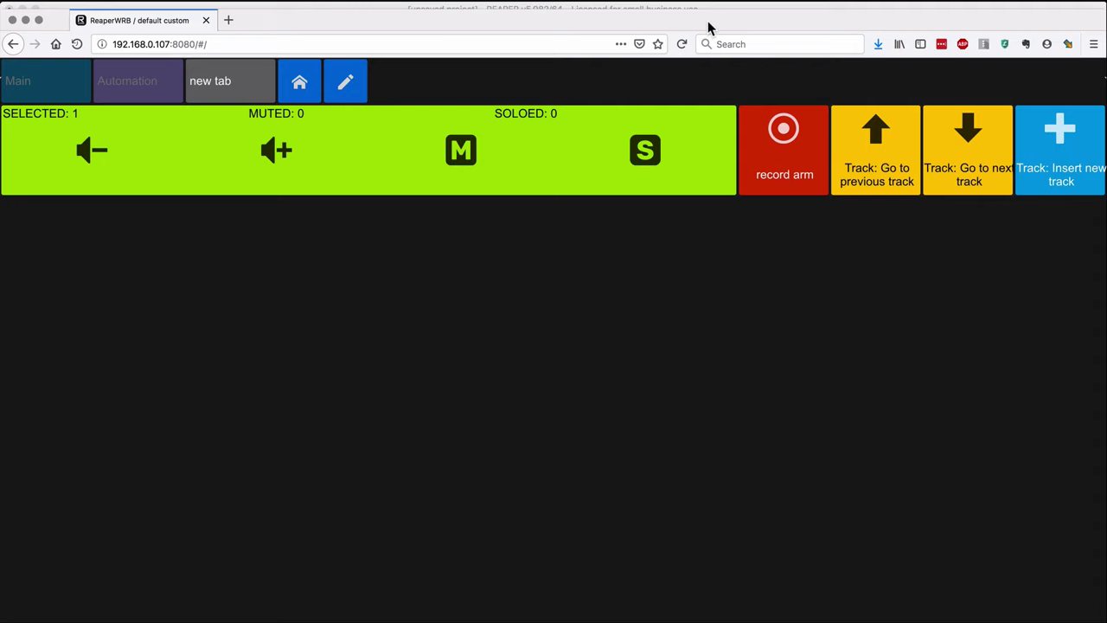
# Insert three new tracks in REAPER from the remote and record-arm track 2
pyautogui.moveTo(708, 28); pyautogui.dragTo(704, 254)
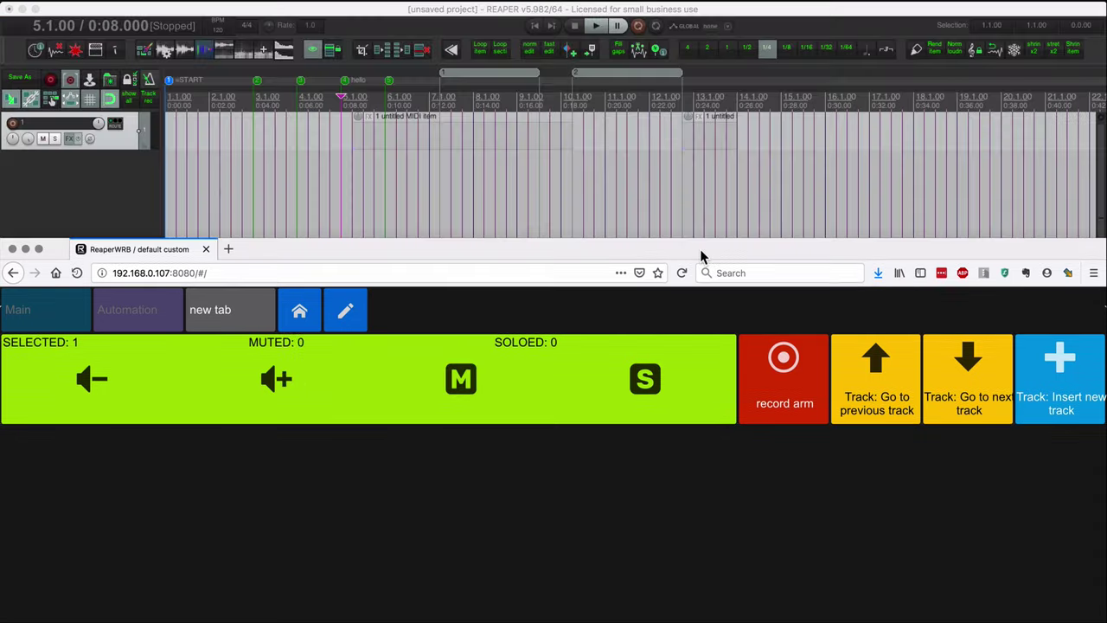
pyautogui.click(1079, 400)
pyautogui.click(1079, 400)
pyautogui.click(1079, 399)
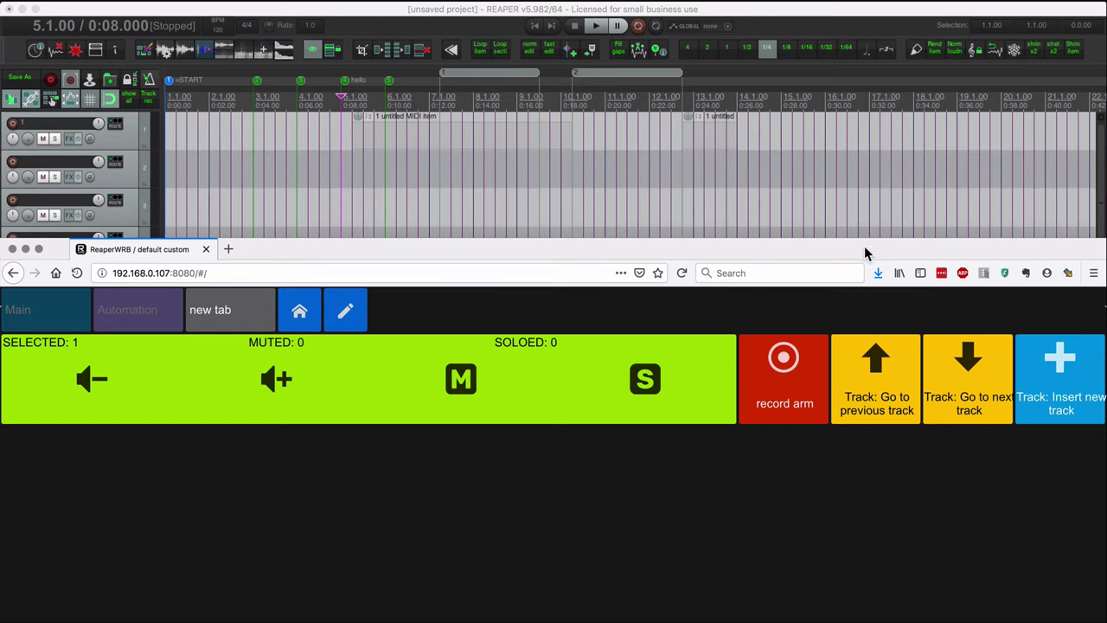
pyautogui.moveTo(866, 253); pyautogui.dragTo(850, 372)
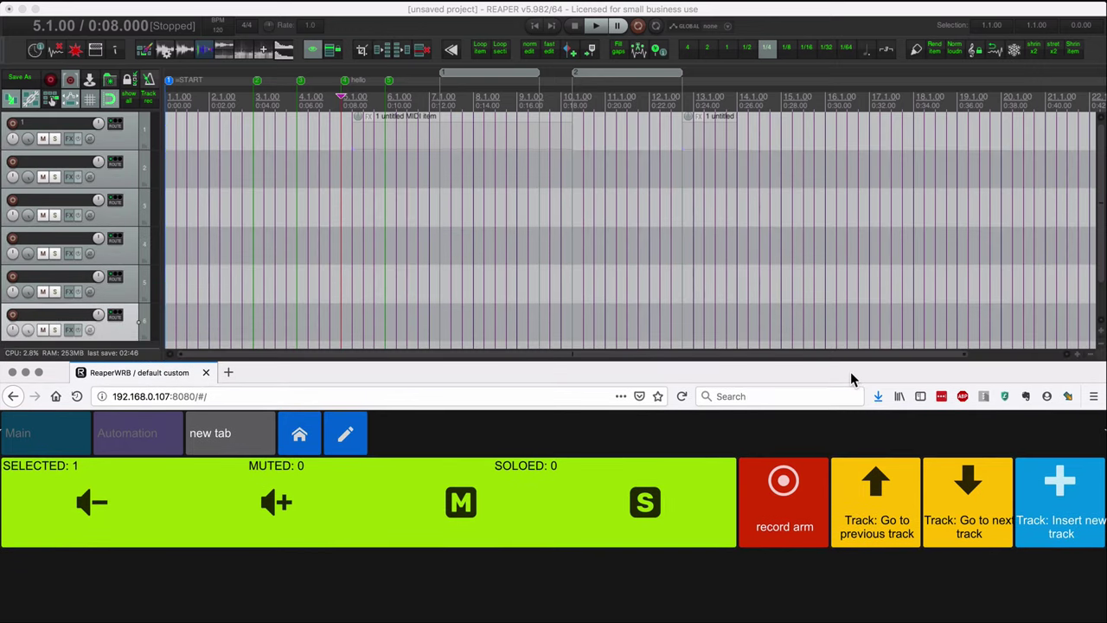
pyautogui.click(893, 512)
pyautogui.click(893, 512)
pyautogui.click(893, 512)
pyautogui.click(893, 512)
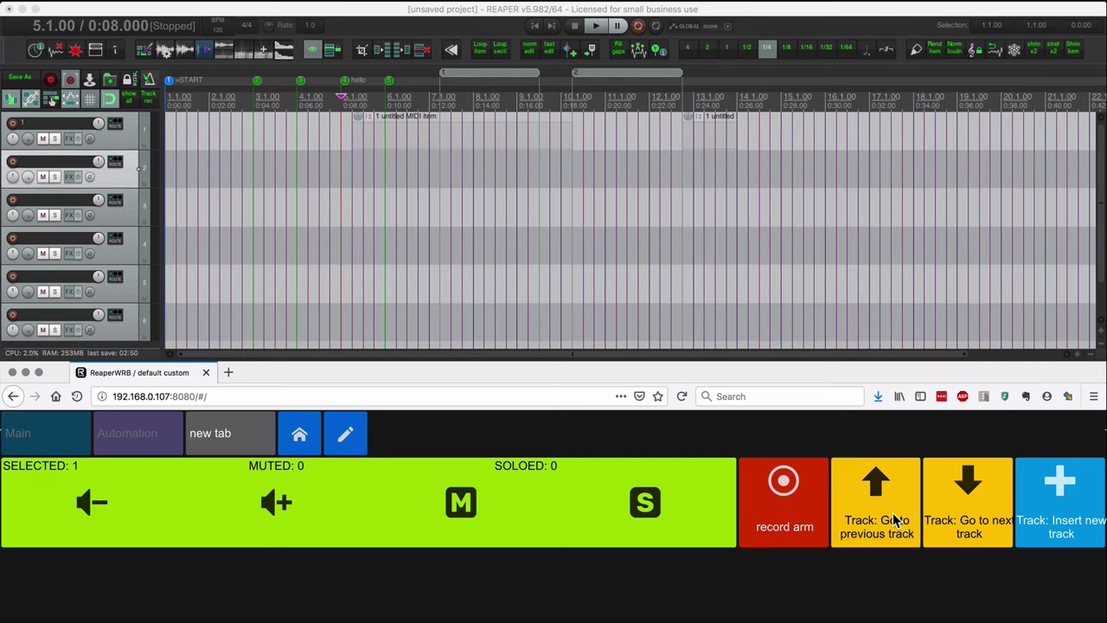
pyautogui.click(800, 519)
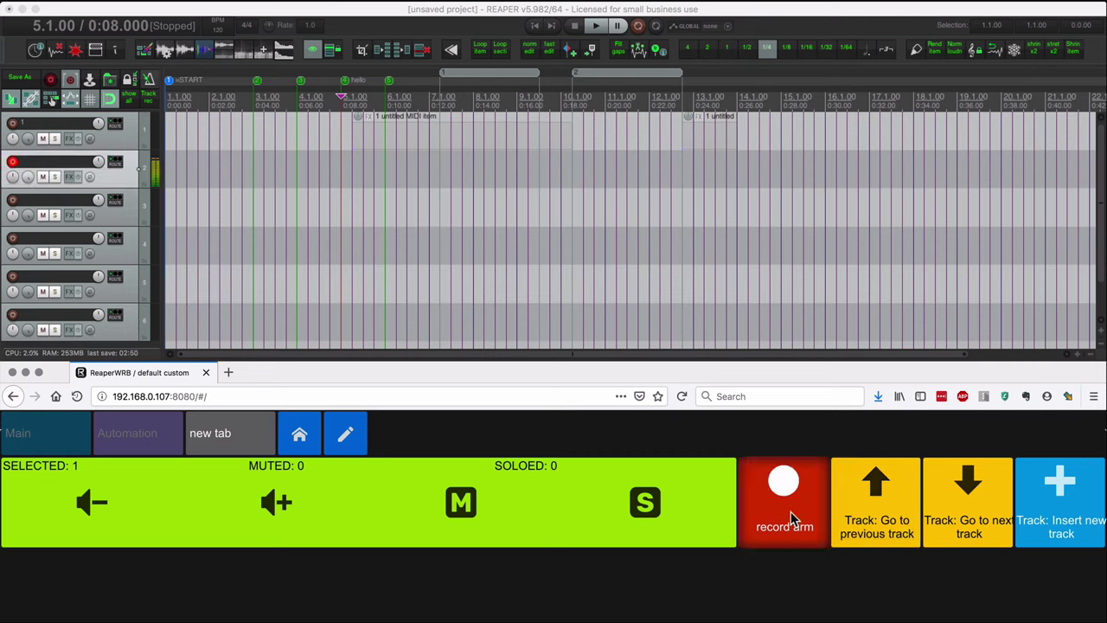
# Mute track 1 and solo track 4 using the remote buttons
pyautogui.click(879, 513)
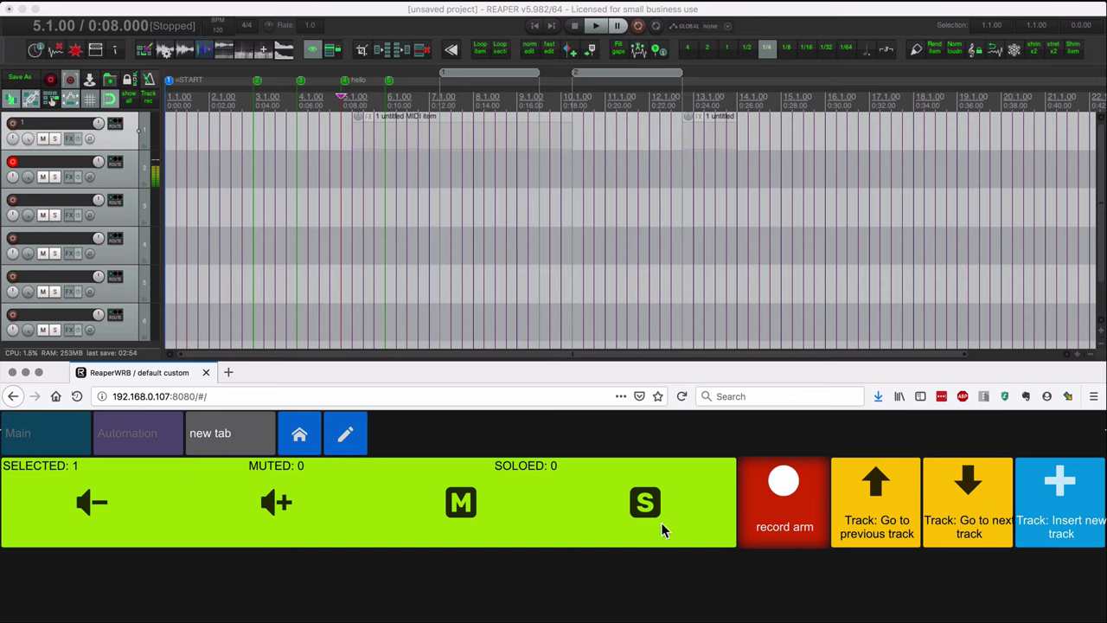
pyautogui.click(476, 506)
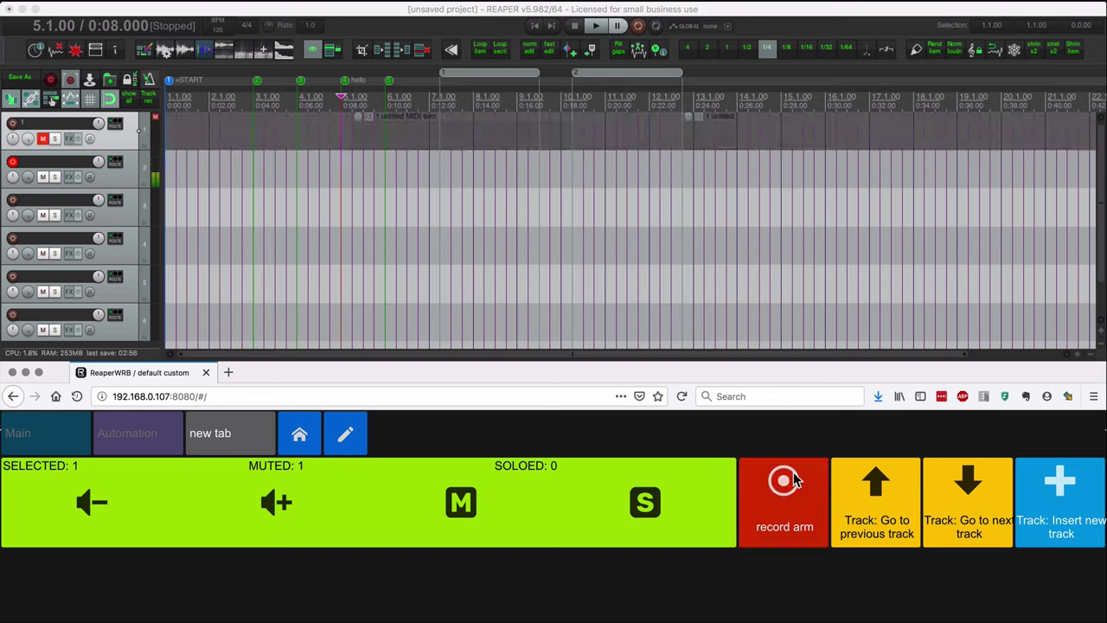
pyautogui.click(993, 519)
pyautogui.click(993, 519)
pyautogui.click(993, 519)
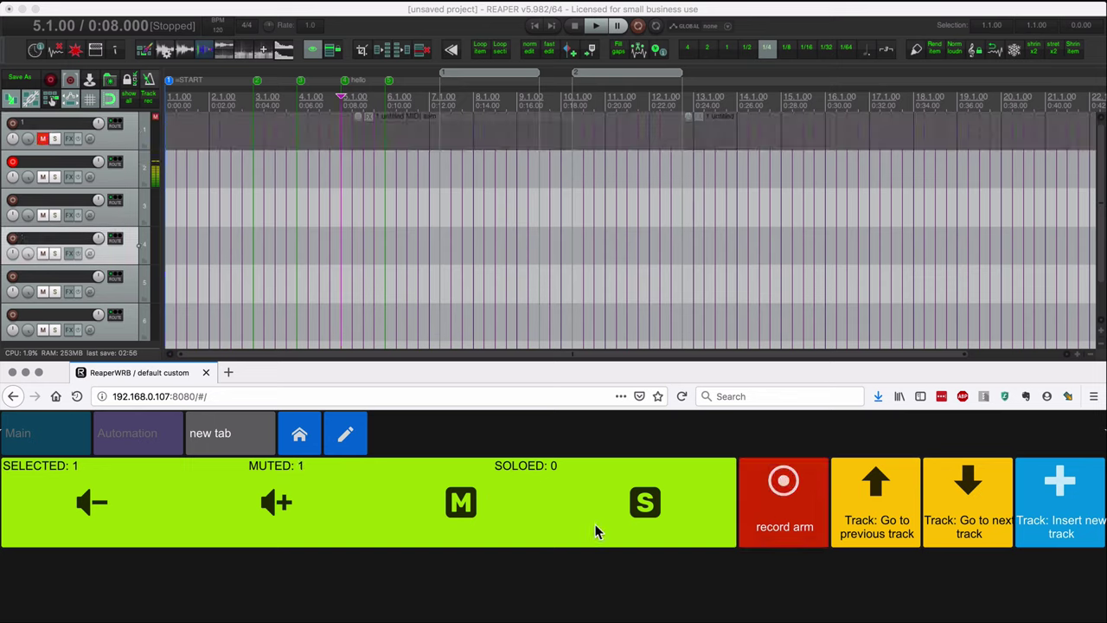
pyautogui.click(647, 504)
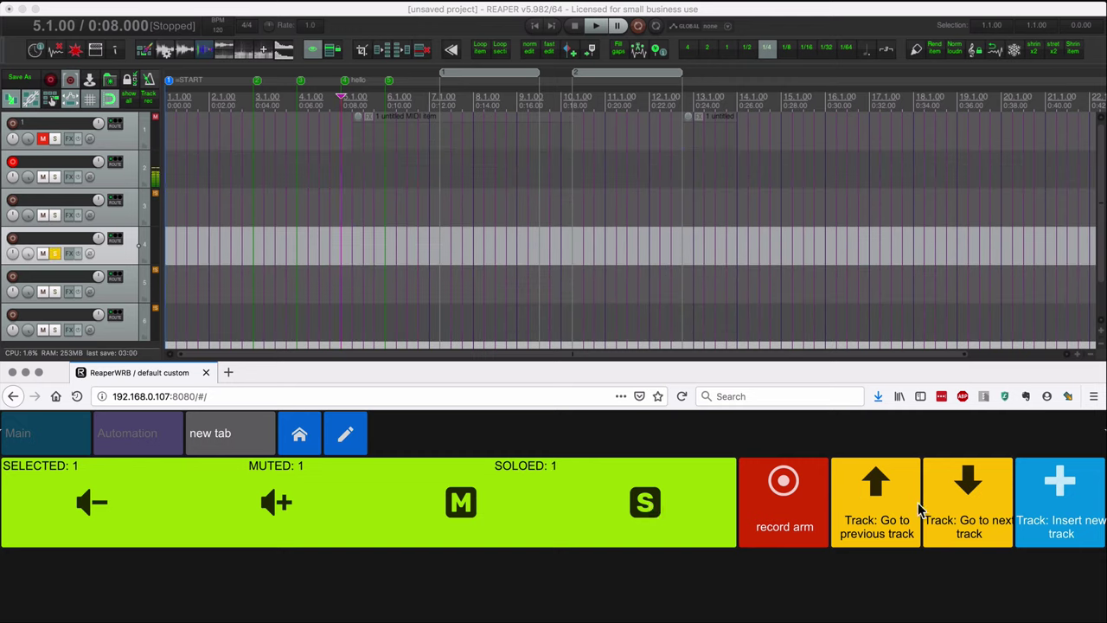
# Step the track selection up and down, finishing on track 2
pyautogui.click(891, 512)
pyautogui.click(891, 512)
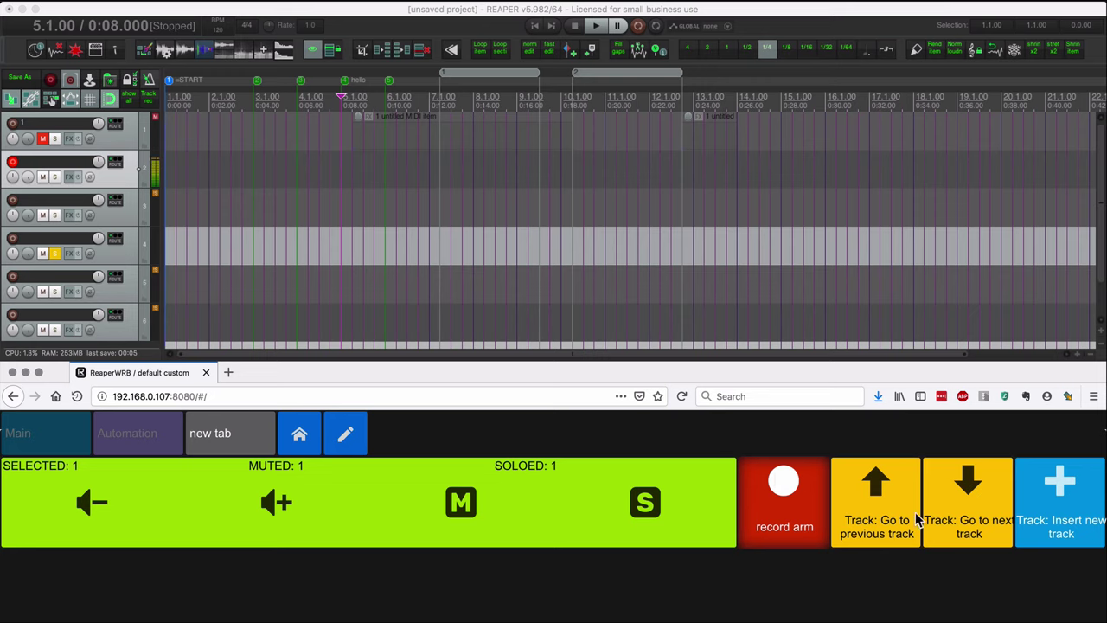
pyautogui.click(960, 516)
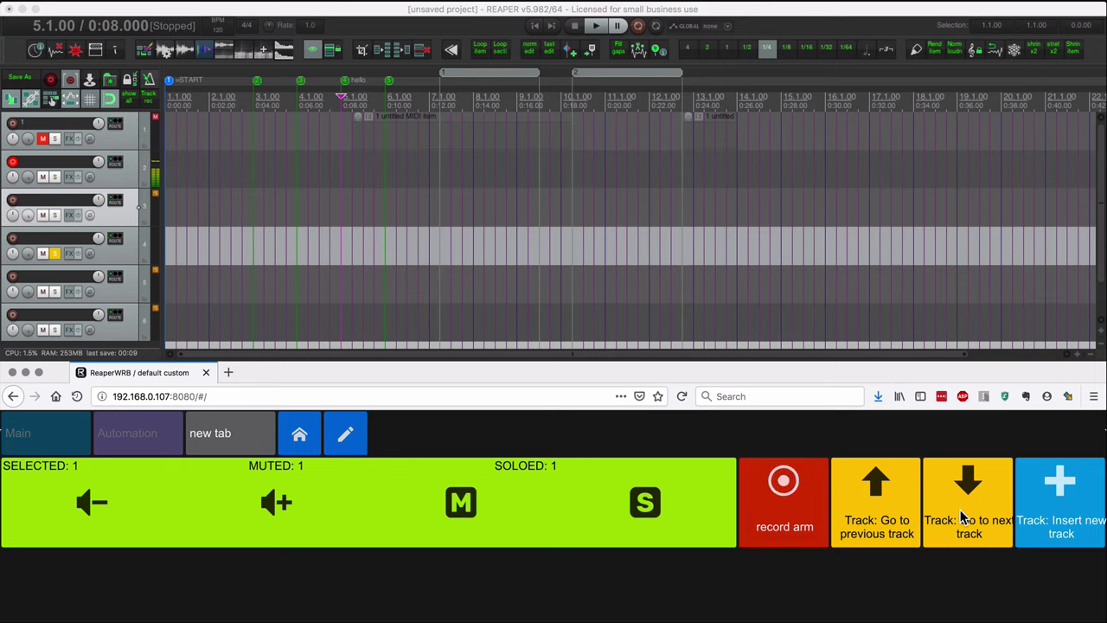
pyautogui.click(835, 506)
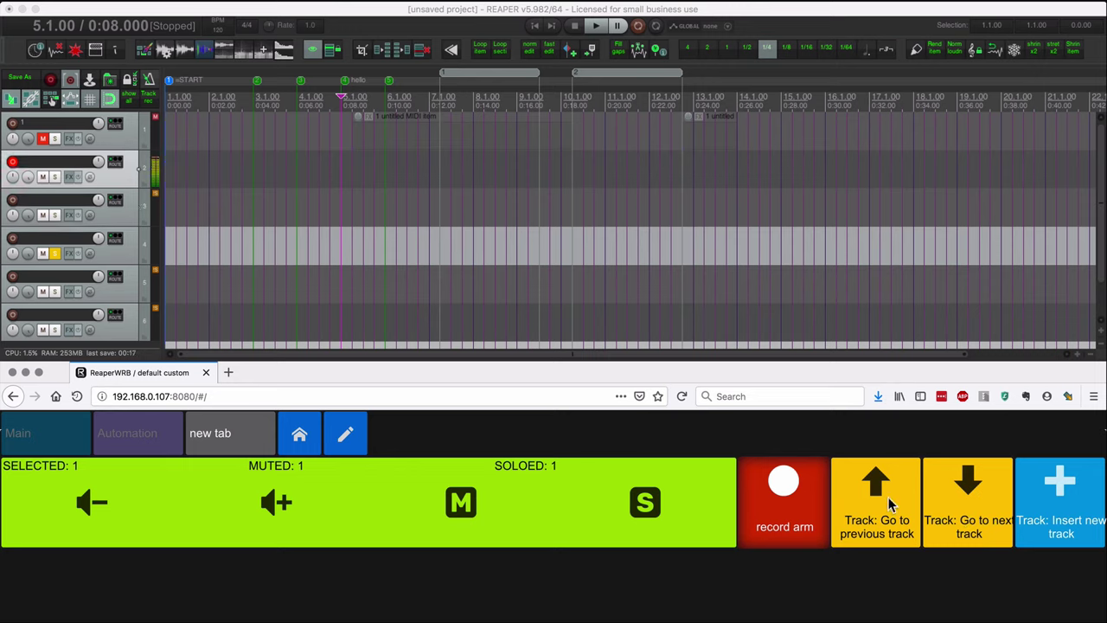
pyautogui.click(900, 510)
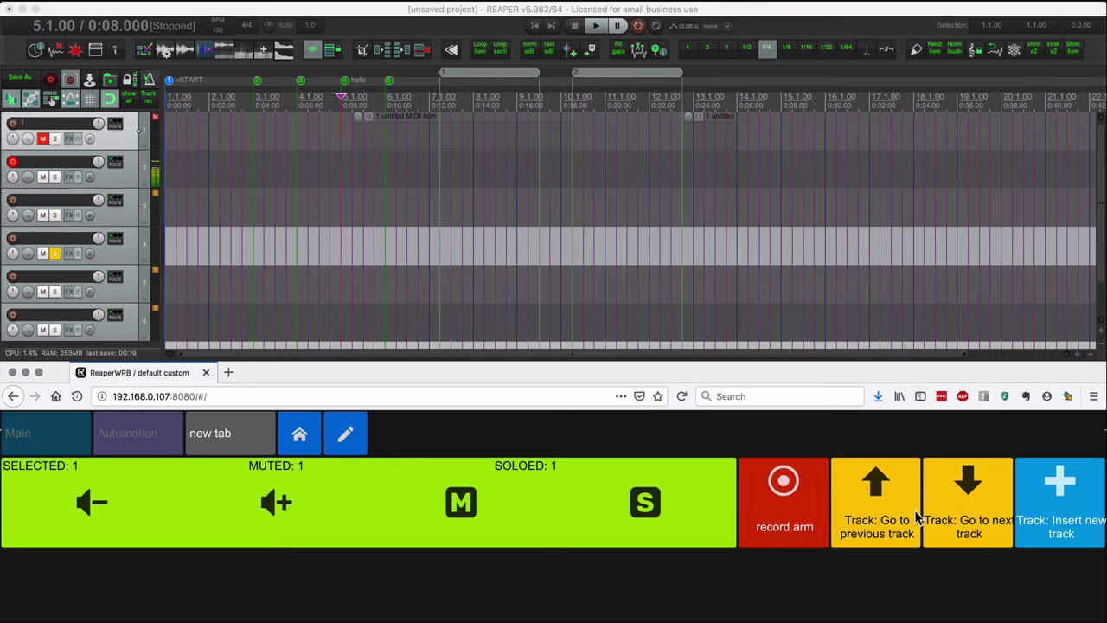
pyautogui.click(969, 510)
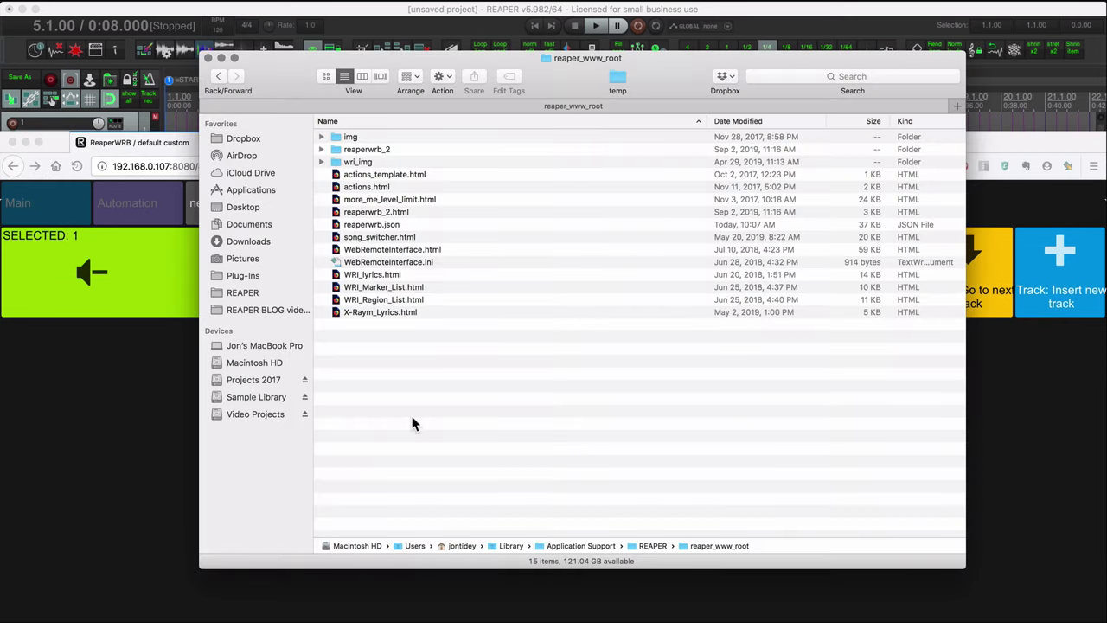
# Open config.js from the reaperwrb_2 folder in TextWrangler and reposition its window
pyautogui.click(396, 151)
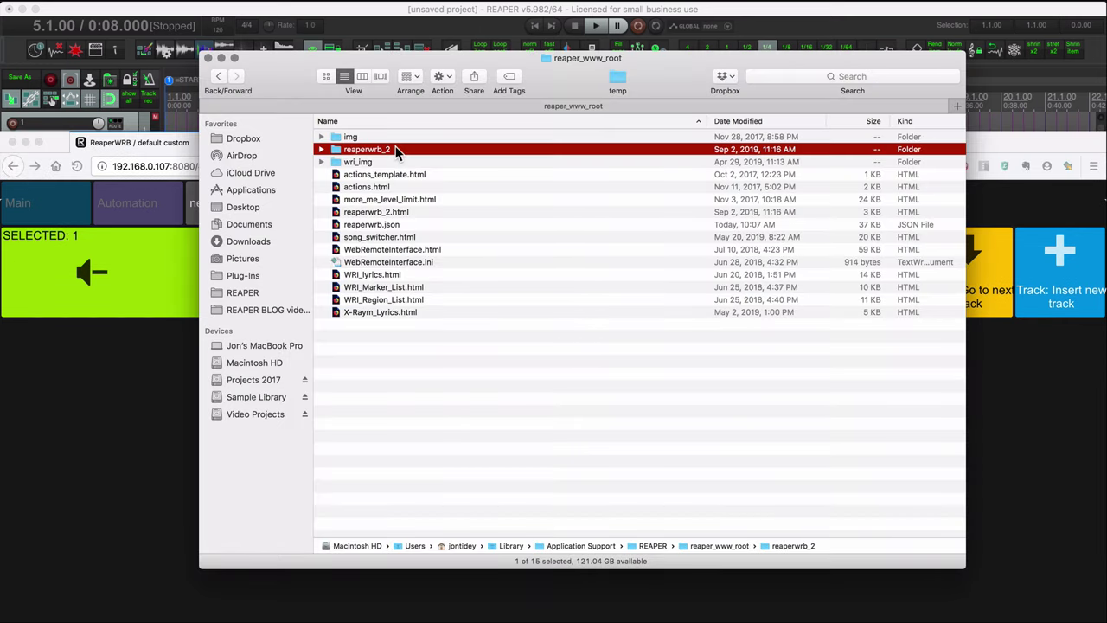
pyautogui.doubleClick(396, 150)
pyautogui.click(420, 190)
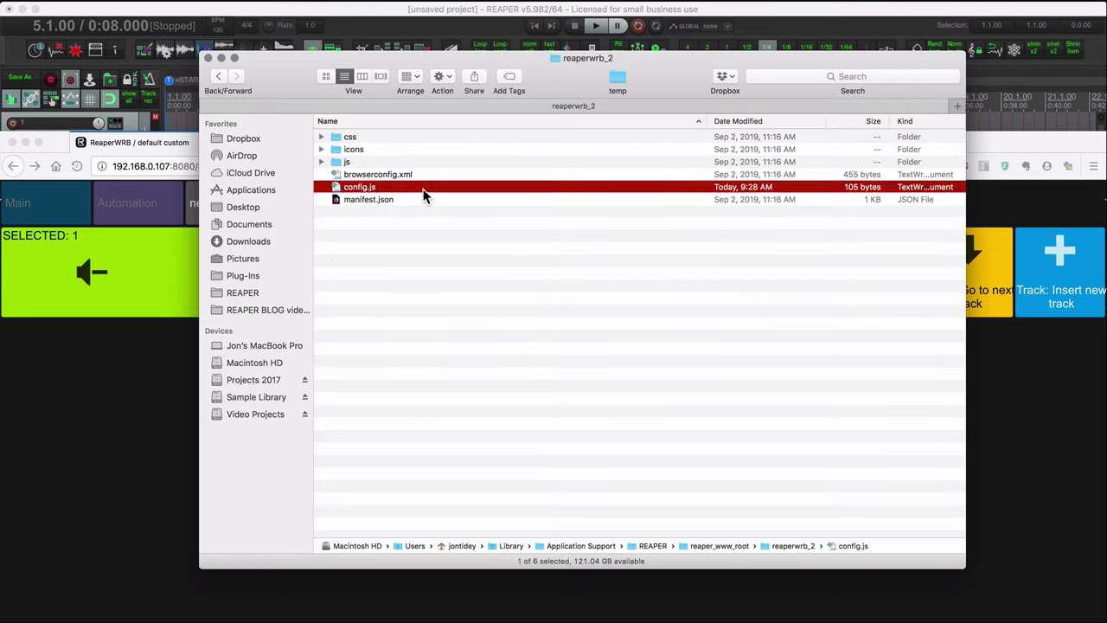
pyautogui.doubleClick(424, 196)
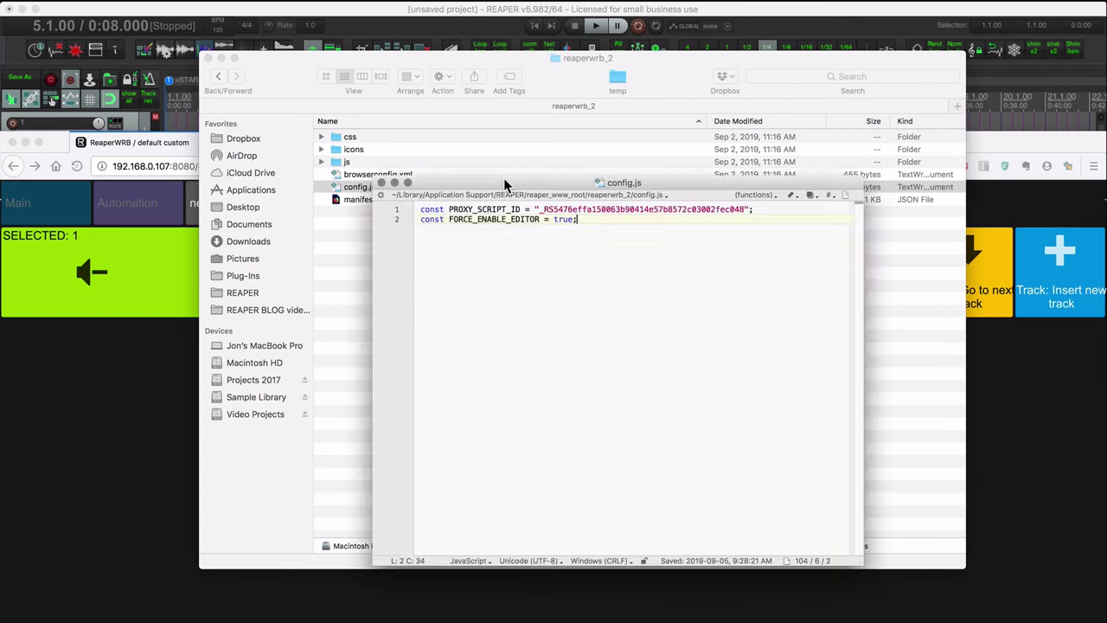
pyautogui.moveTo(503, 177); pyautogui.dragTo(452, 115)
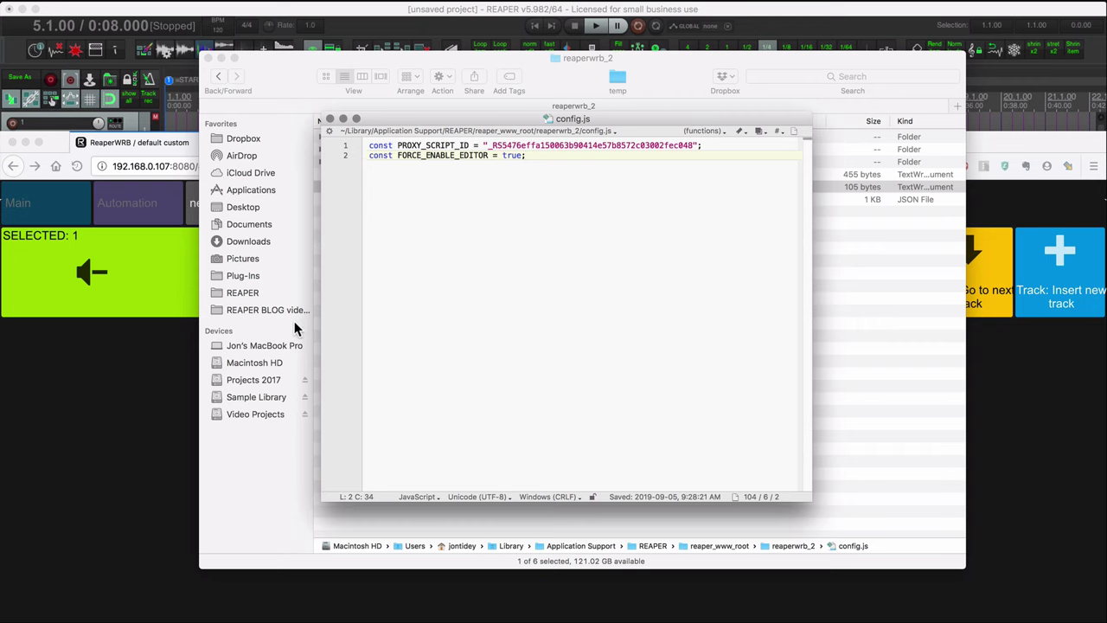
pyautogui.click(141, 358)
# Filter REAPER's Actions list for 'reaperwrb' and copy the Script: reaperwrb.lua command ID
pyautogui.click(182, 120)
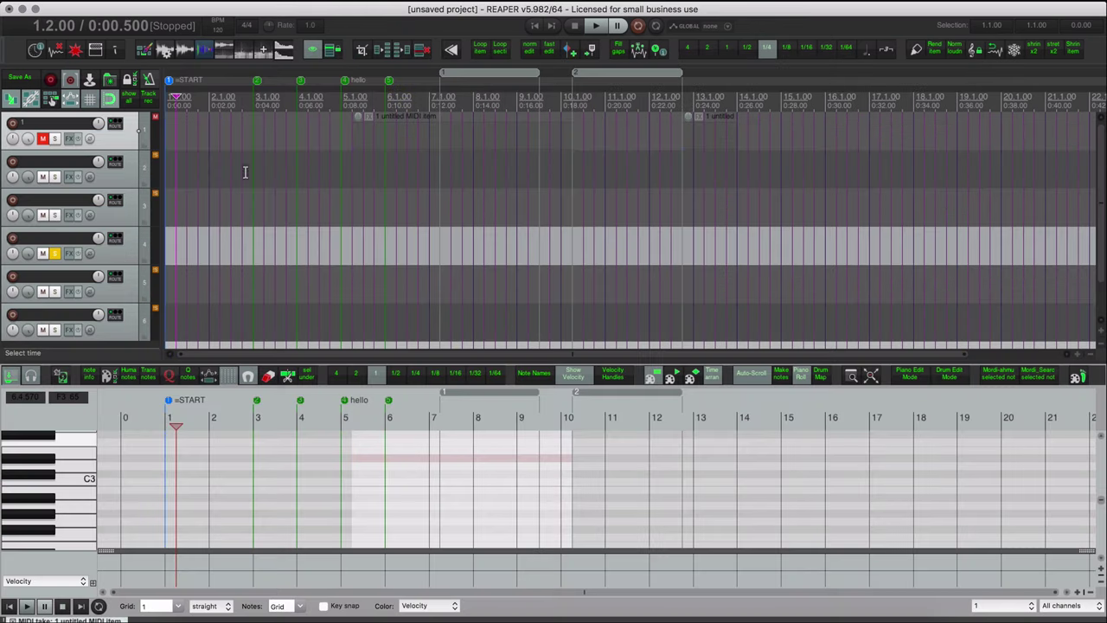
pyautogui.click(265, 182)
pyautogui.press('?')
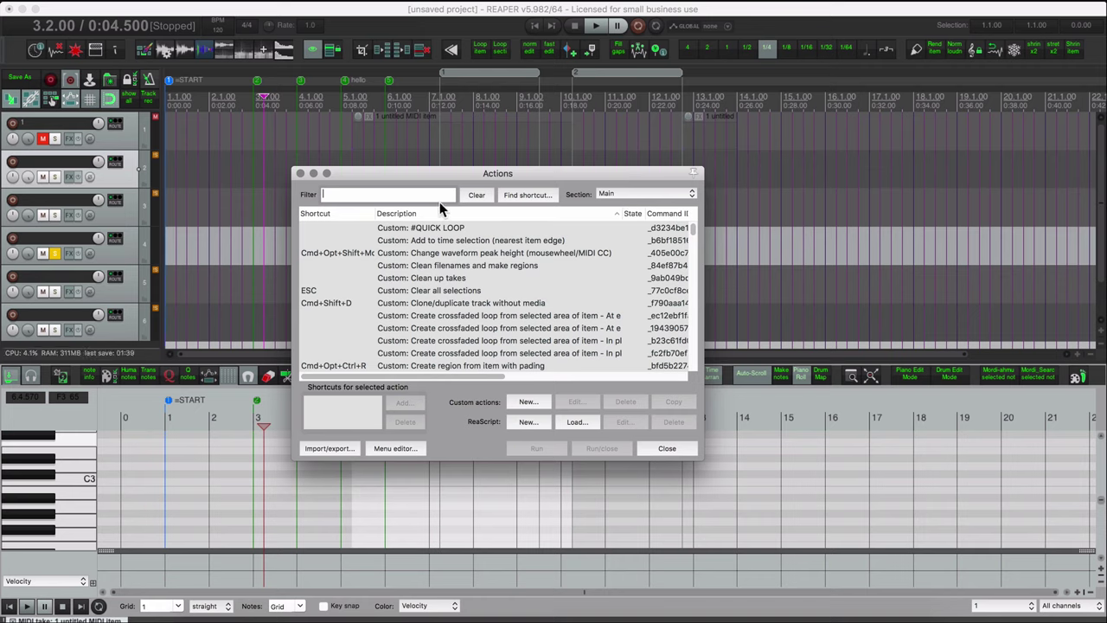
pyautogui.write('reaperwrb')
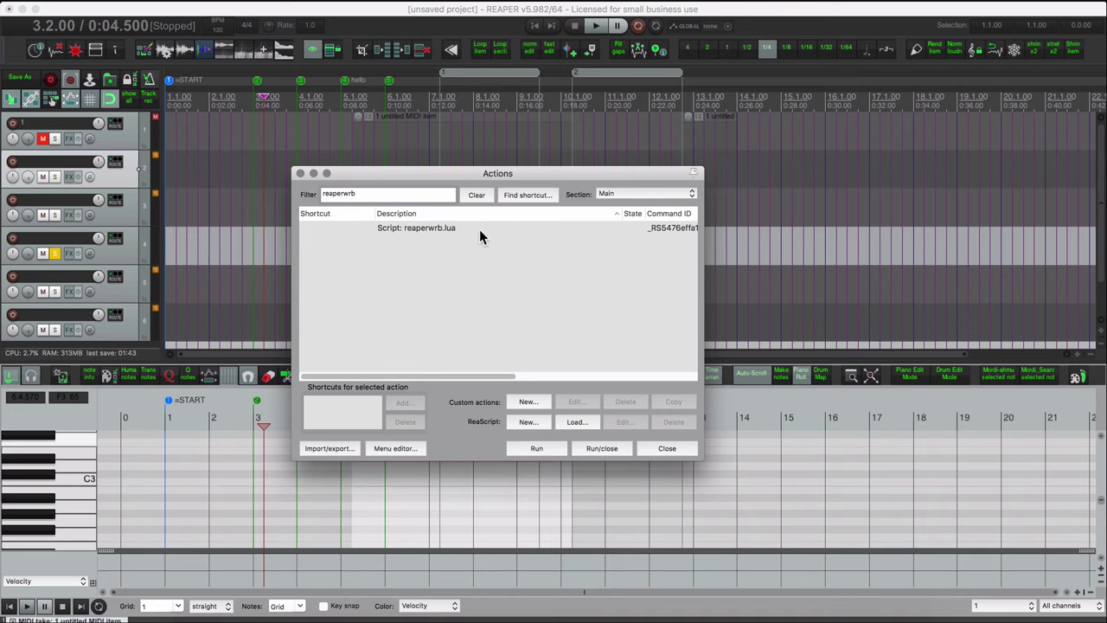
pyautogui.click(480, 229)
pyautogui.rightClick(505, 228)
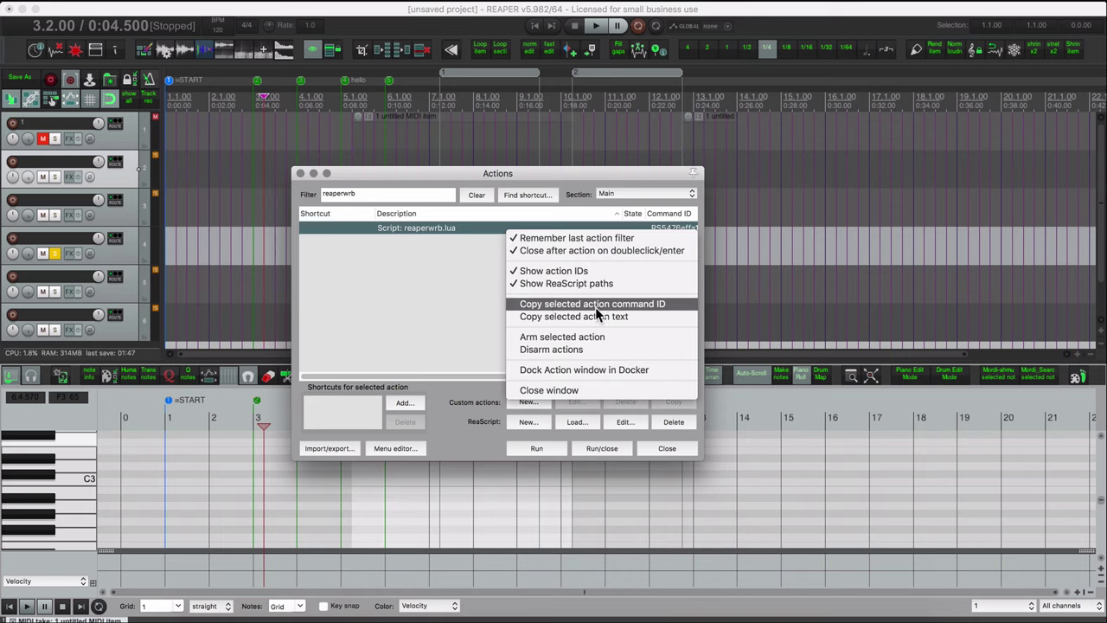
pyautogui.click(633, 306)
pyautogui.press('super+Tab')
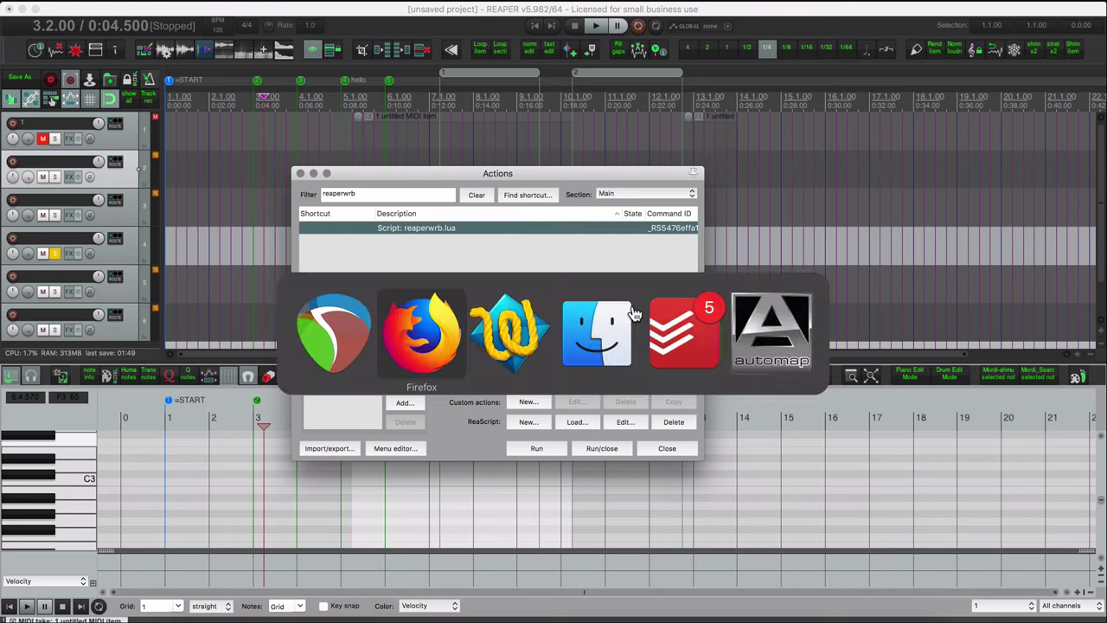
pyautogui.click(543, 337)
pyautogui.click(715, 148)
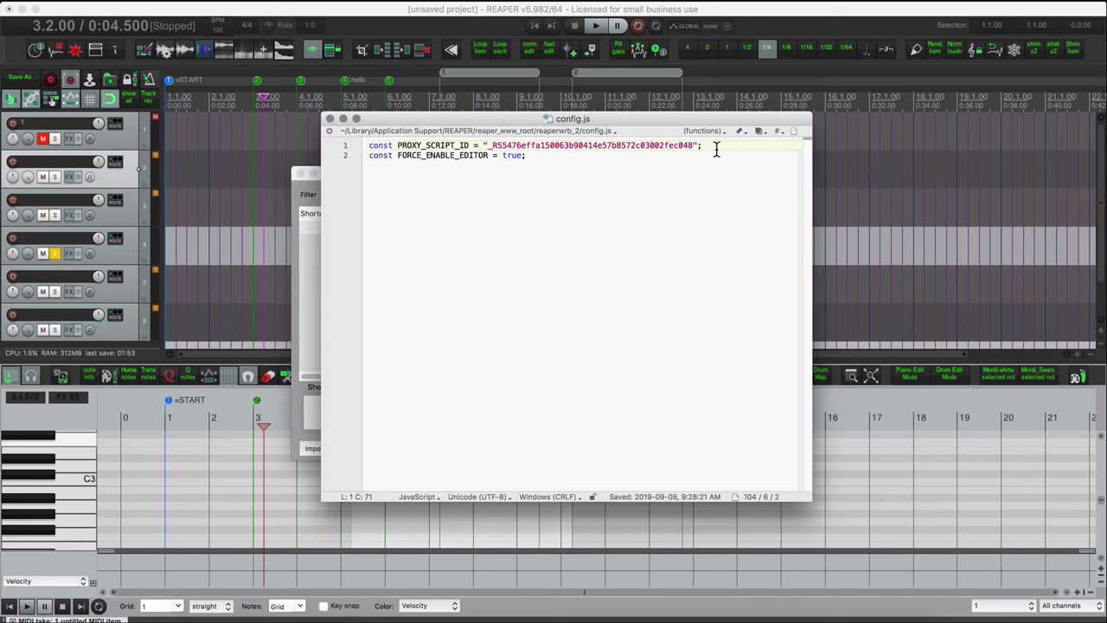
pyautogui.press('Return')
pyautogui.press('Return')
pyautogui.press('super+v')
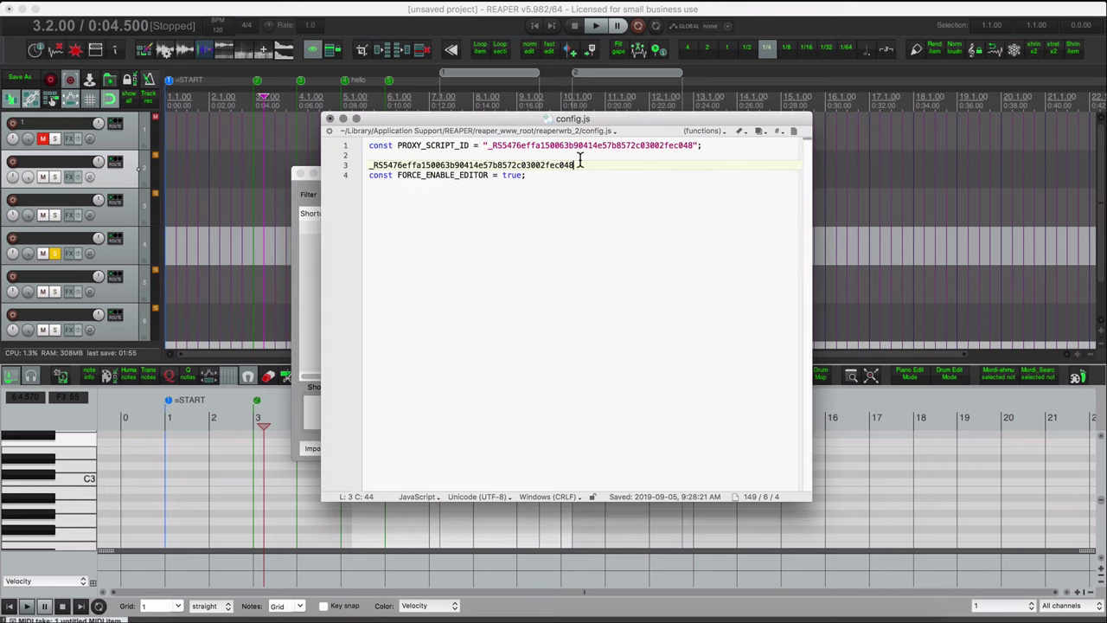
pyautogui.moveTo(576, 165); pyautogui.dragTo(550, 166)
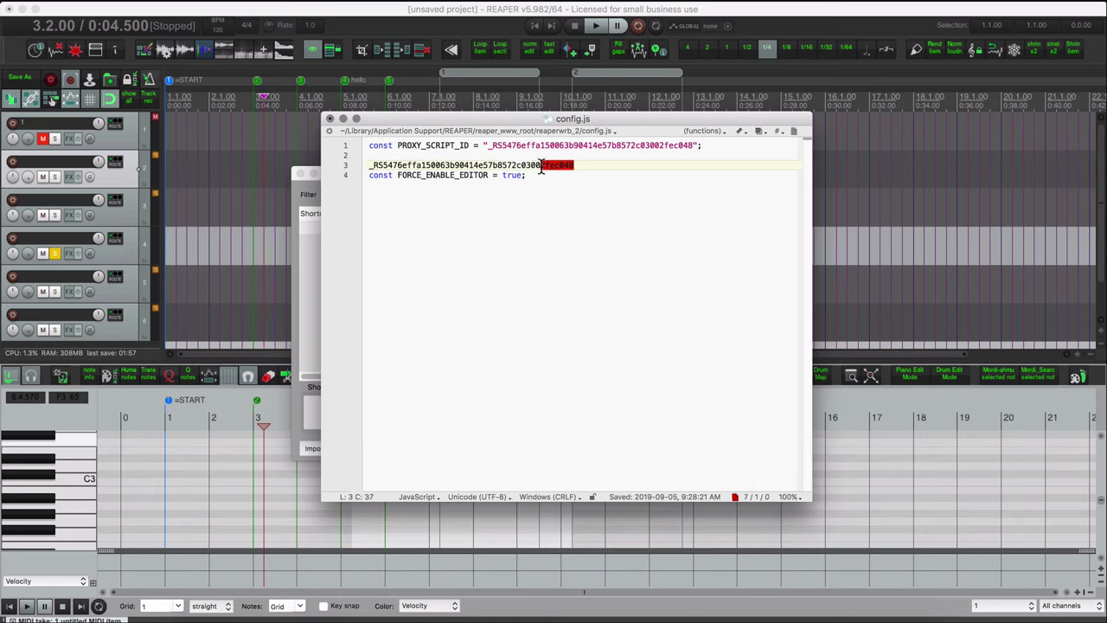
pyautogui.click(542, 164)
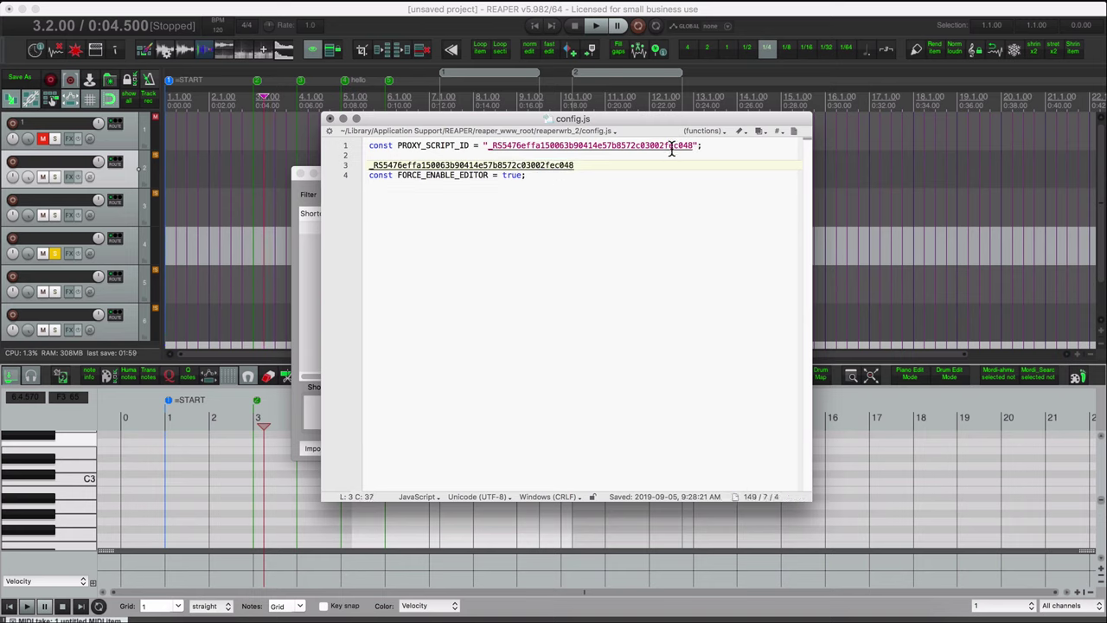
pyautogui.tripleClick(590, 164)
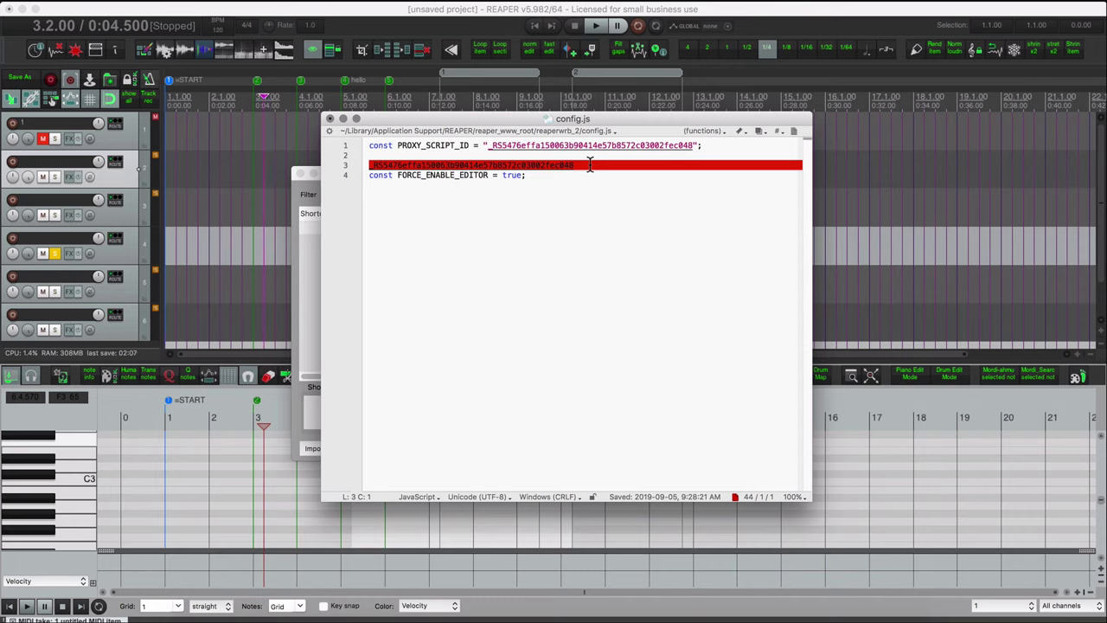
pyautogui.press('BackSpace')
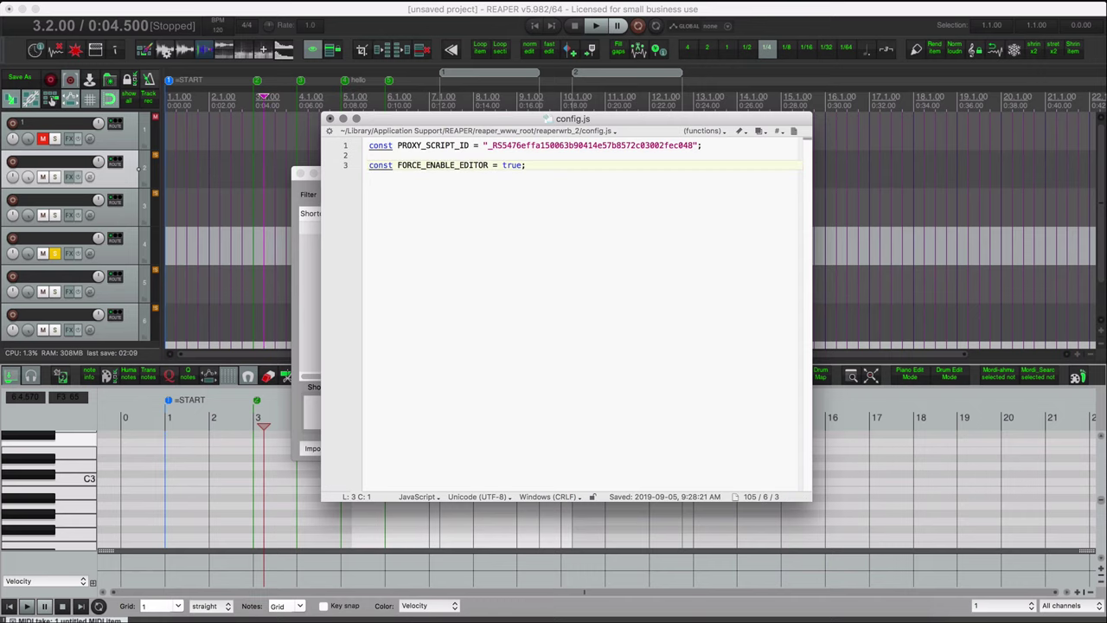
pyautogui.press('BackSpace')
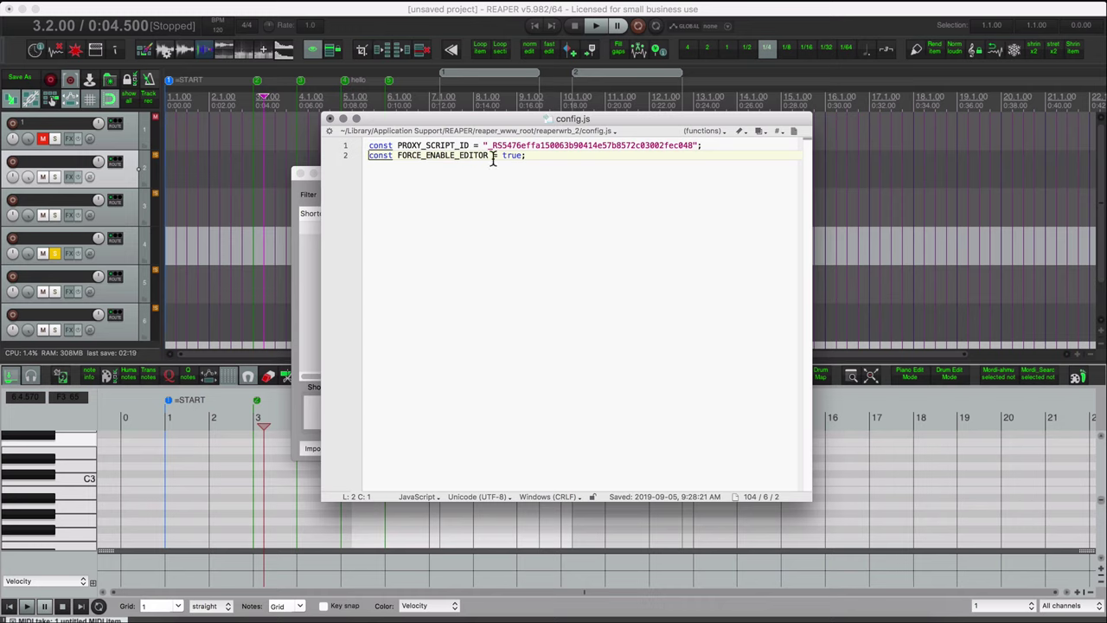
# Highlight the FORCE_ENABLE_EDITOR = true value in config.js, leaving it unchanged
pyautogui.moveTo(527, 156); pyautogui.dragTo(490, 156)
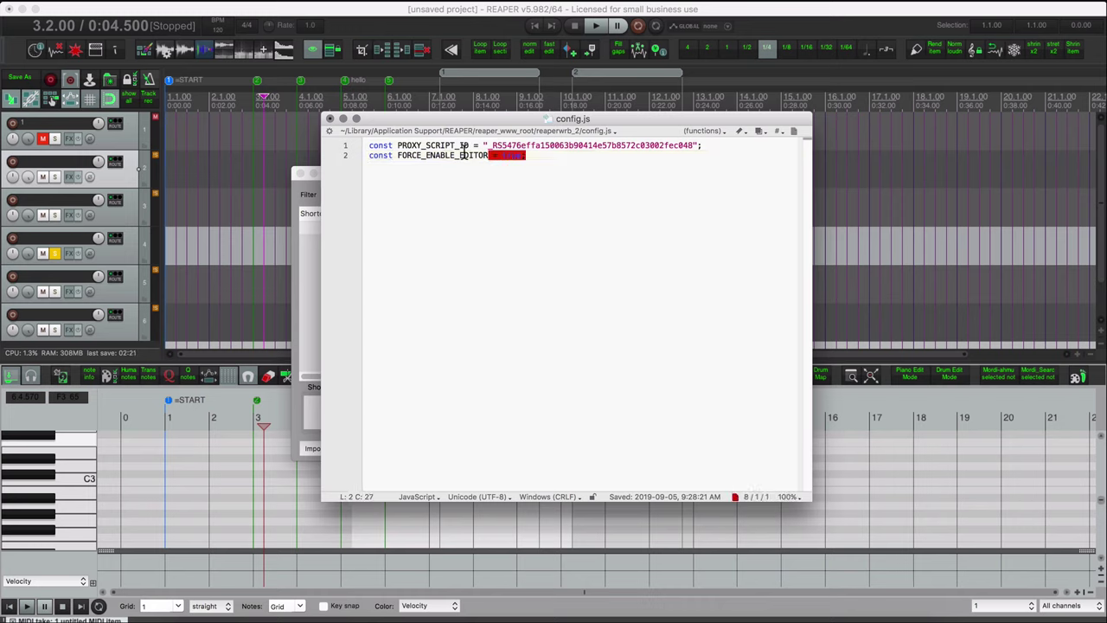
pyautogui.click(471, 170)
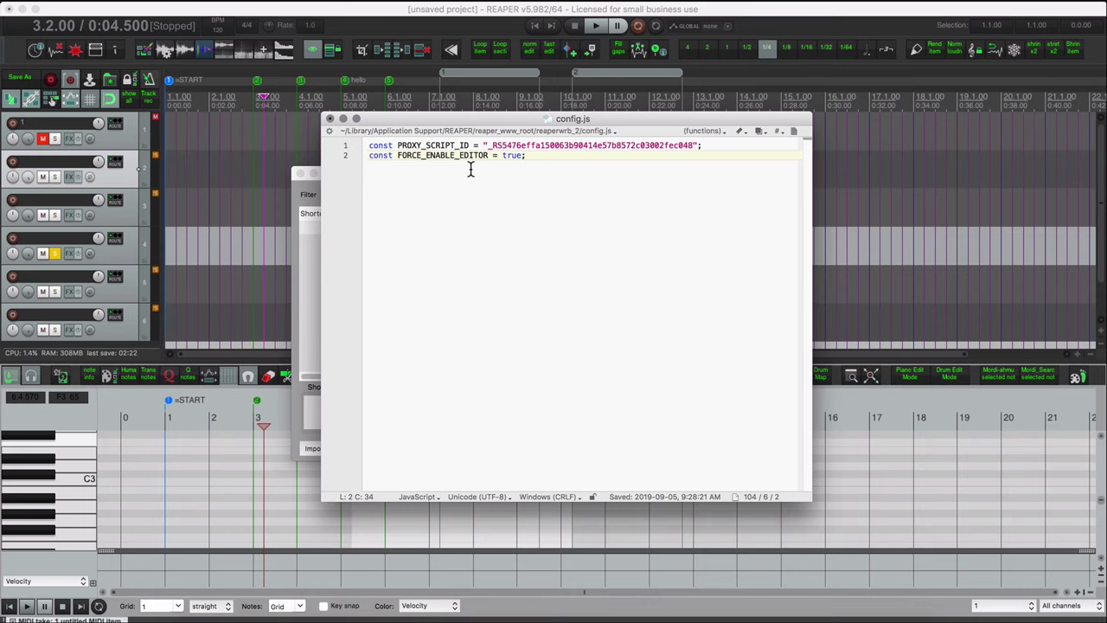